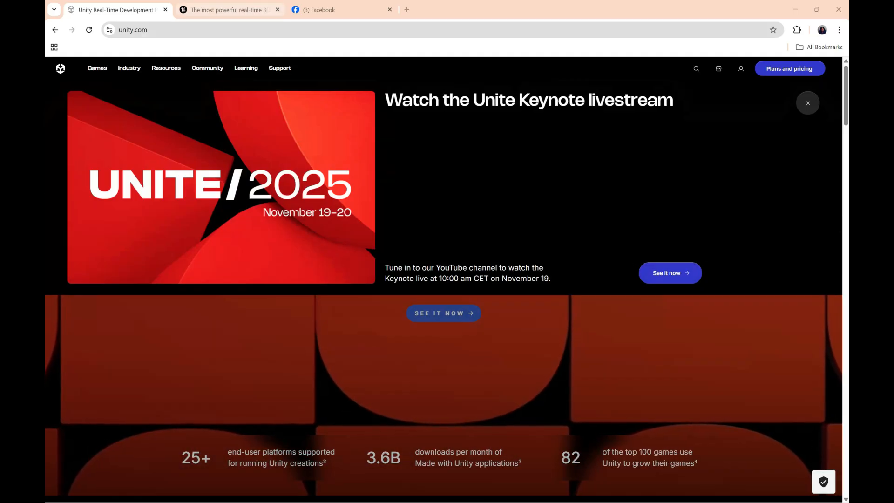
Step: Compare the Unity and Unreal Engine home pages by alternating between them
left_click(224, 10)
left_click(123, 10)
left_click(221, 10)
left_click(123, 10)
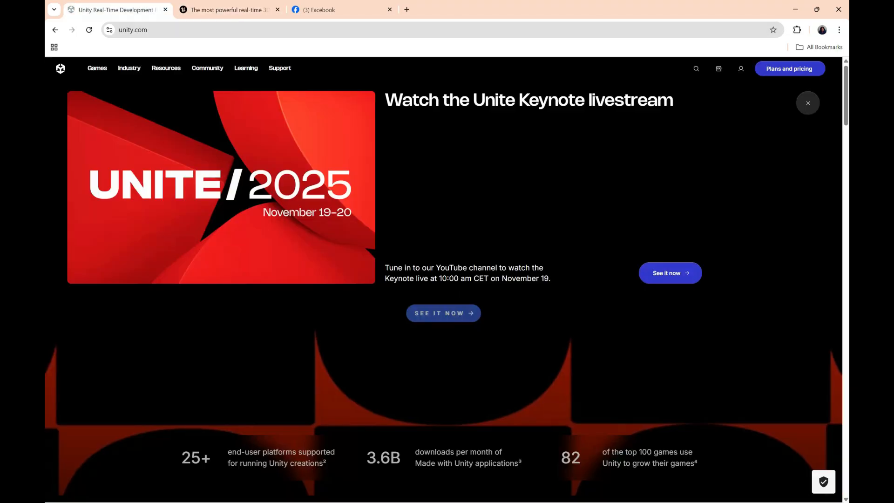
left_click(221, 9)
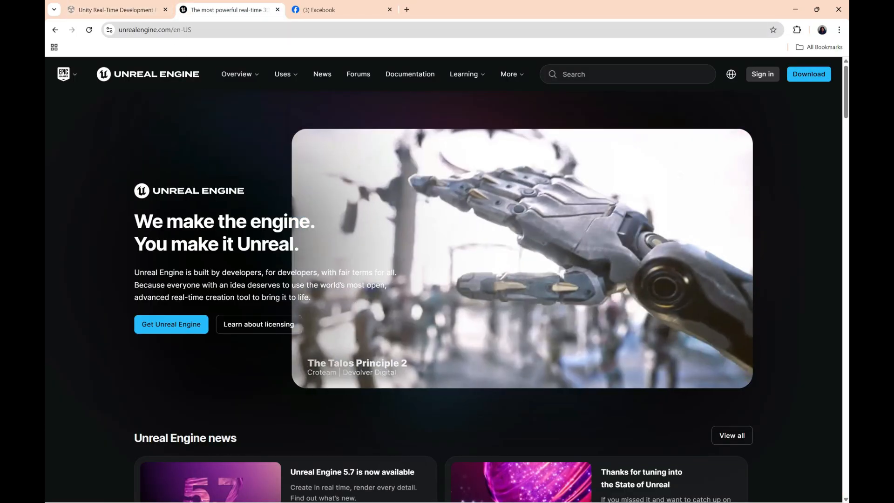
left_click(123, 10)
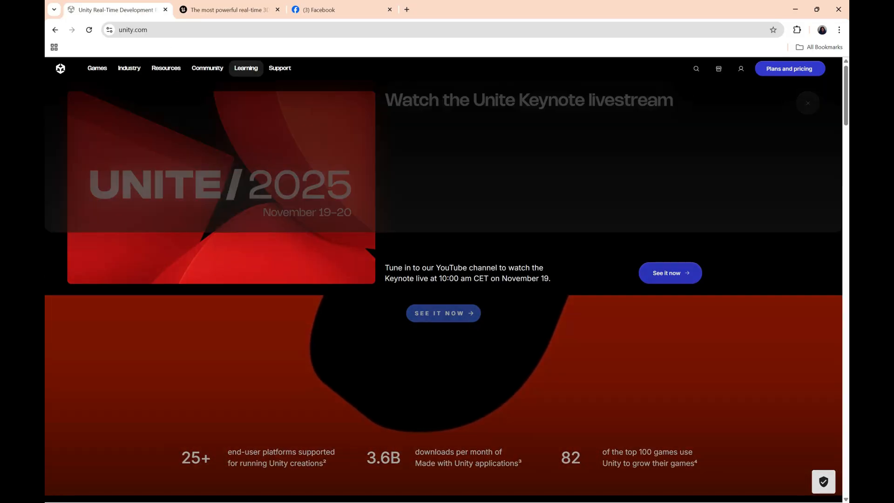
left_click(229, 10)
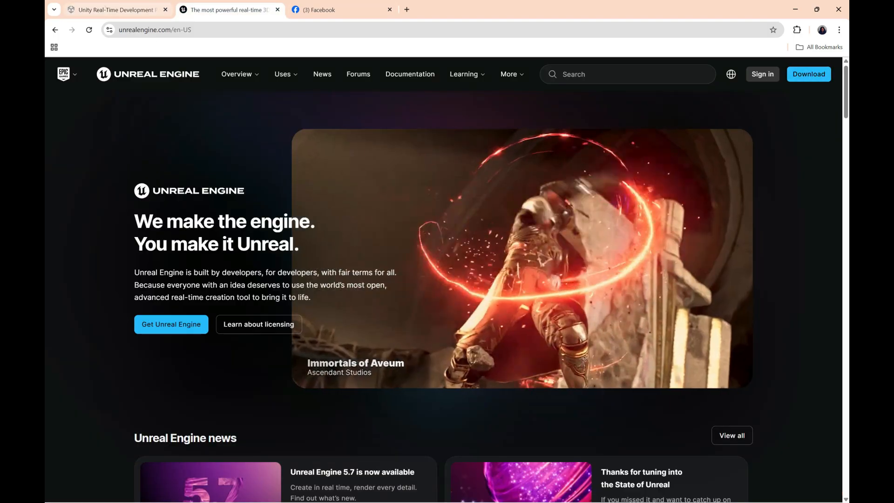
Step: Return to the Unity home page and dismiss the Unite Keynote livestream banner
left_click(144, 9)
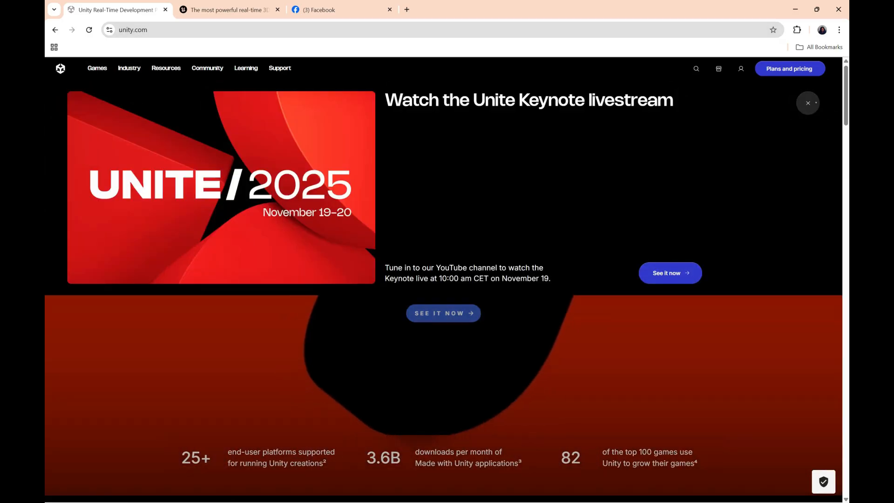
left_click(815, 103)
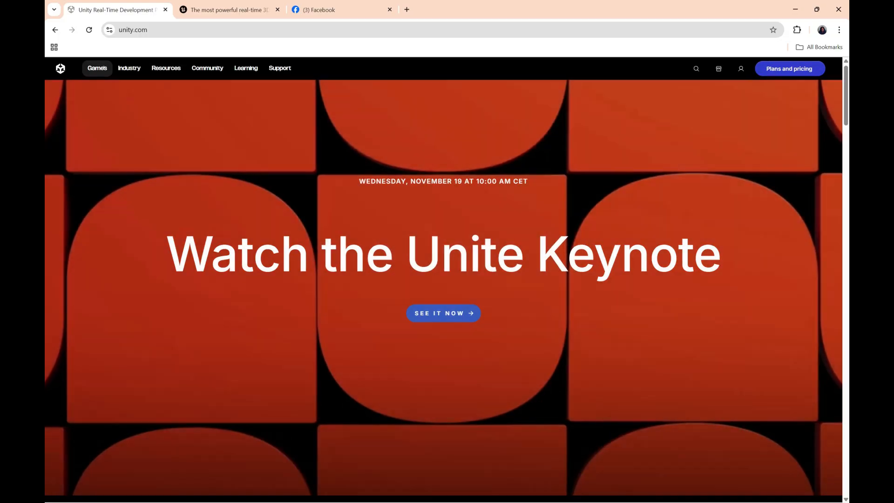
mouse_move(97, 68)
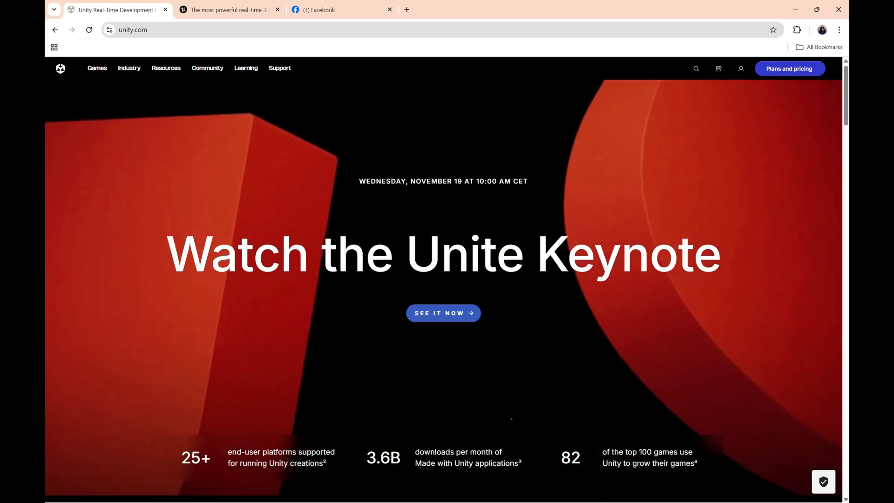
Step: Switch to the Epic Games Launcher and position its window over the Unity web page
key("super")
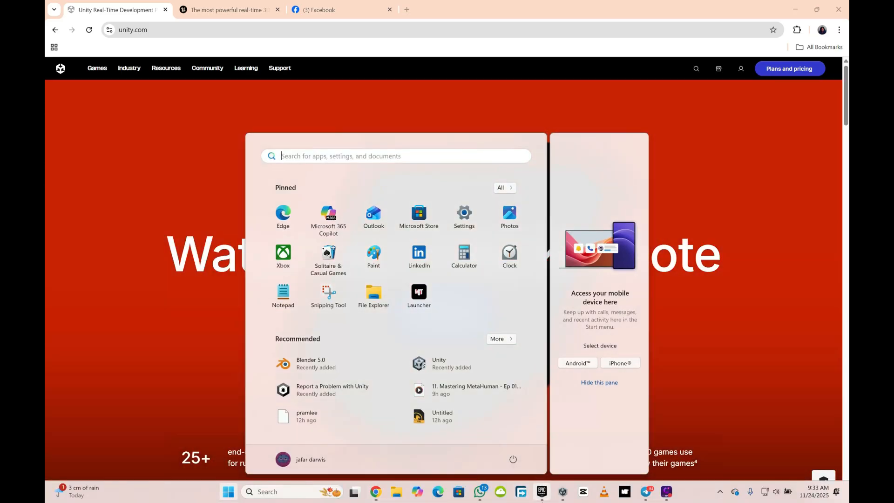
left_click(541, 492)
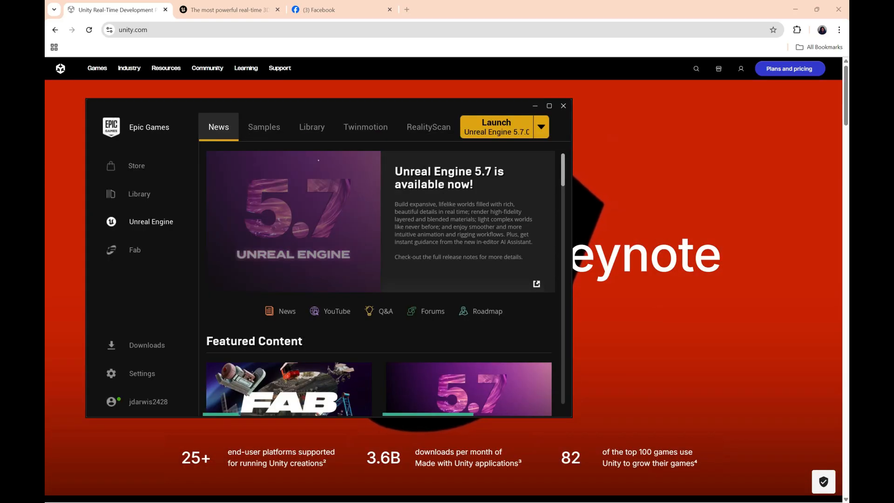
left_click_drag(307, 99, 377, 108)
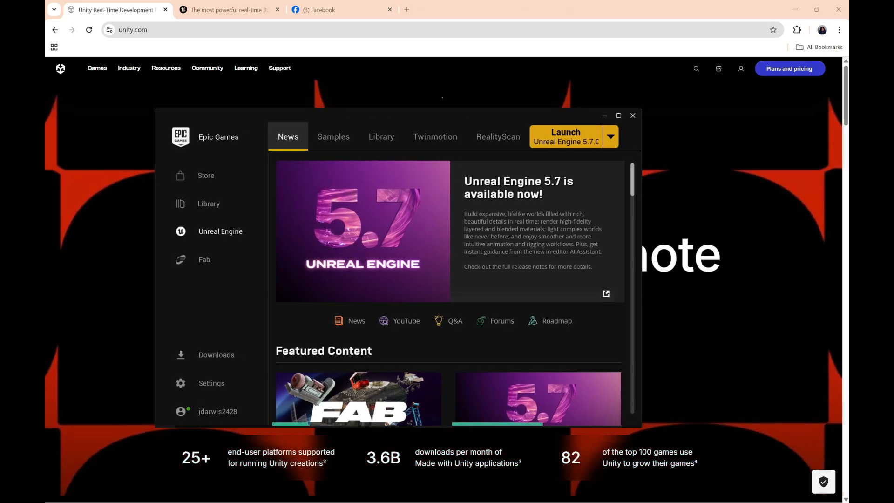
left_click_drag(451, 114, 408, 83)
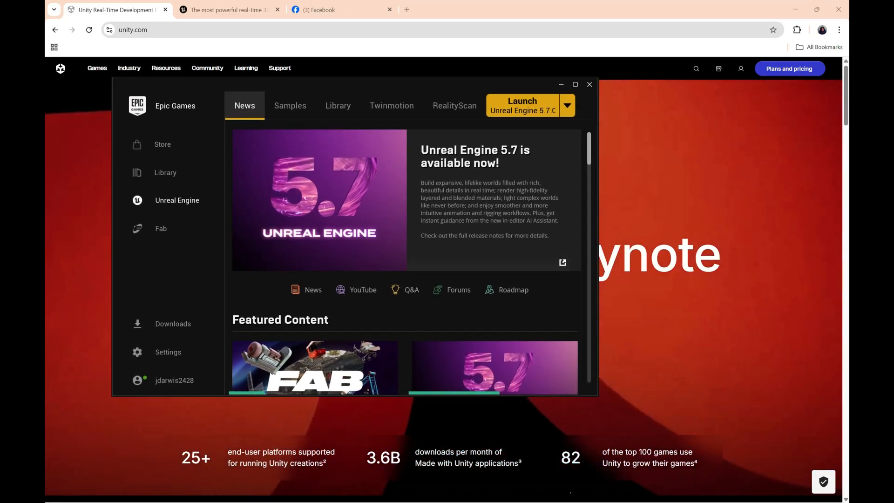
Step: Switch to Unity Hub and position its window so it partly overlaps the Epic Games Launcher
key("super")
left_click(566, 493)
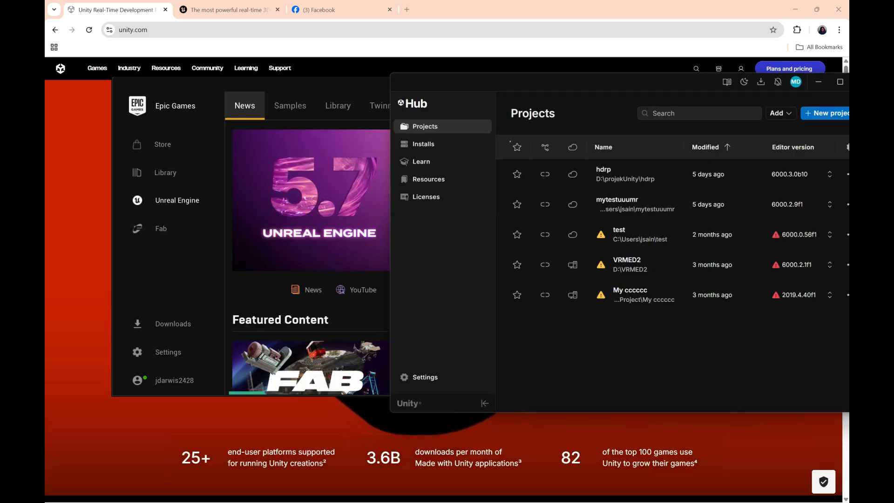
left_click_drag(605, 82, 442, 79)
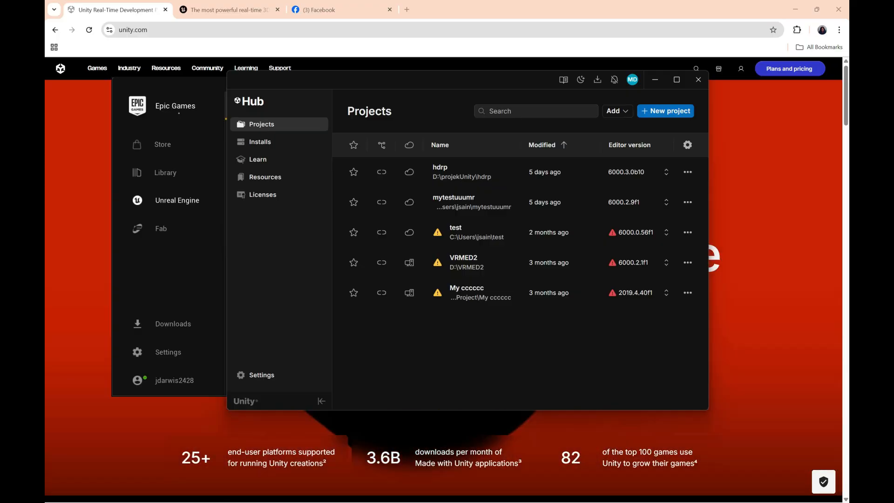
left_click_drag(303, 82, 447, 85)
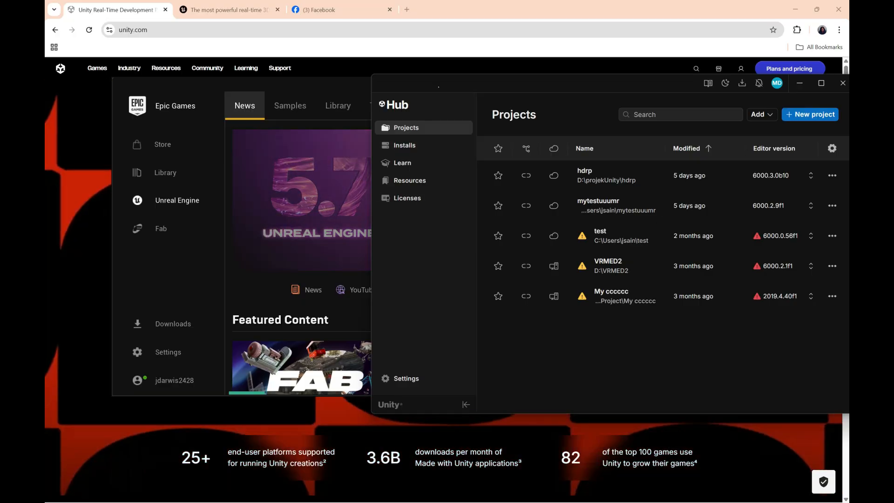
left_click_drag(447, 84, 293, 86)
Step: Look through the Installs, Learn and Resources pages of Unity Hub
left_click(275, 148)
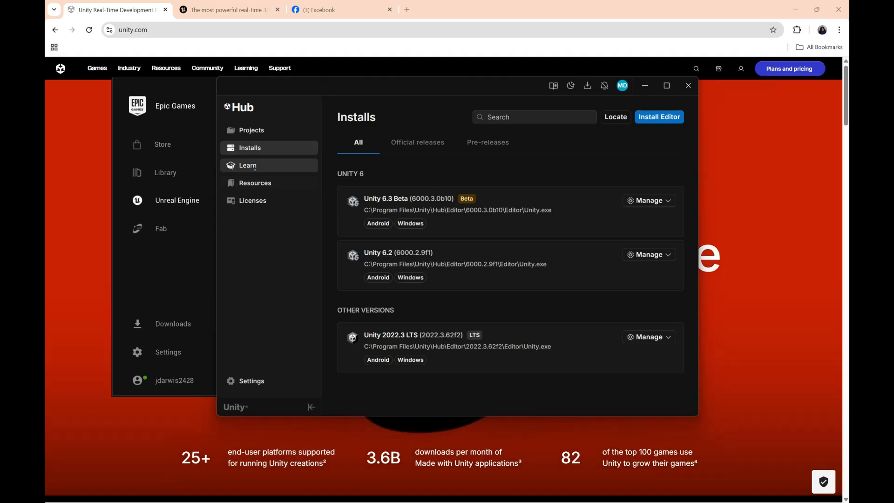
left_click(250, 166)
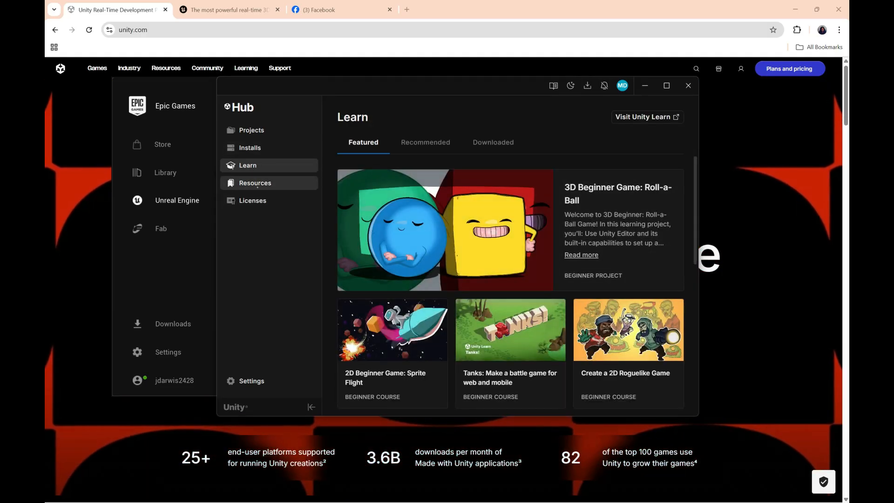
left_click(258, 185)
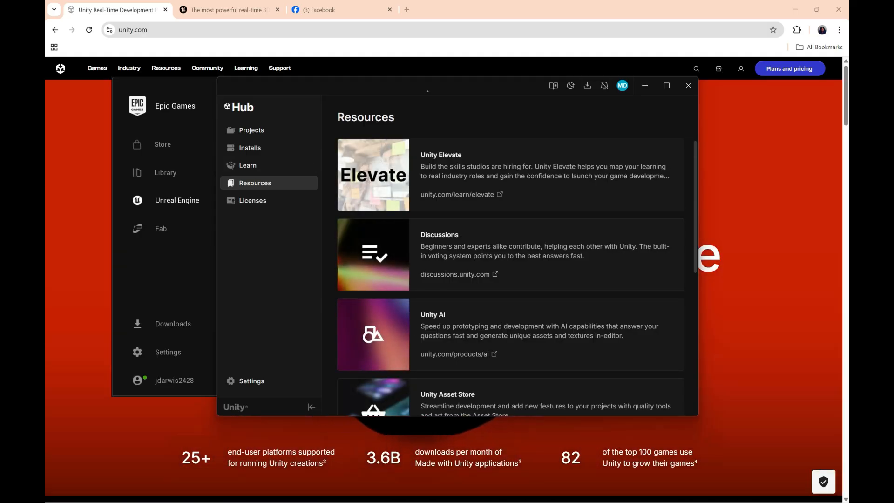
Step: Move Unity Hub aside, bring the Epic Games Launcher to the front and show its Fab page
left_click_drag(428, 91, 526, 90)
left_click(204, 86)
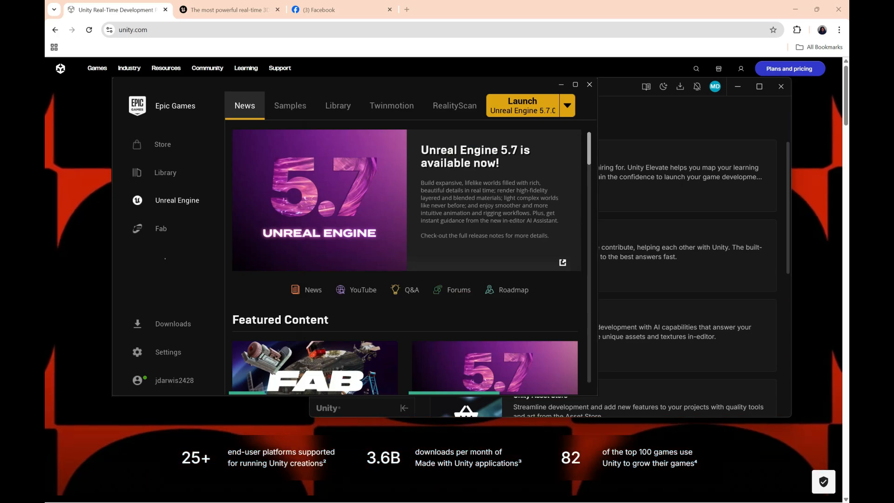
left_click(161, 228)
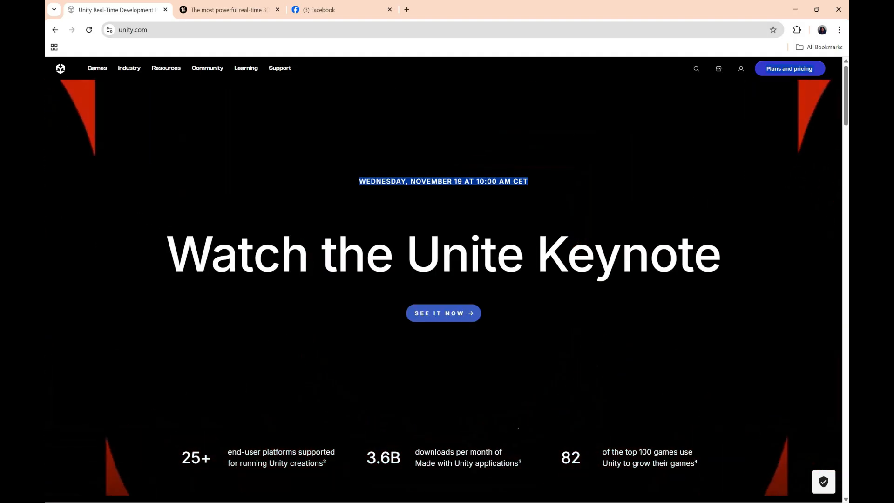
Step: Bring Unity Hub back over the browser, with the Epic Games Launcher in front of it
key("super")
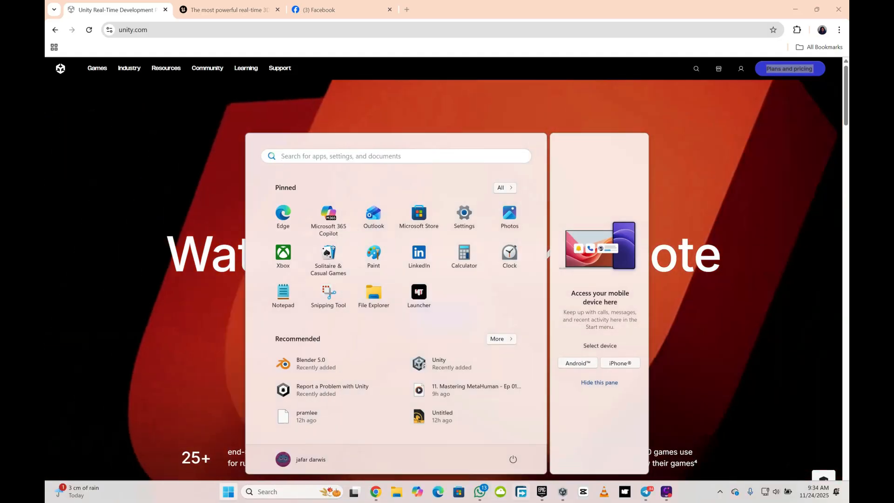
left_click(562, 492)
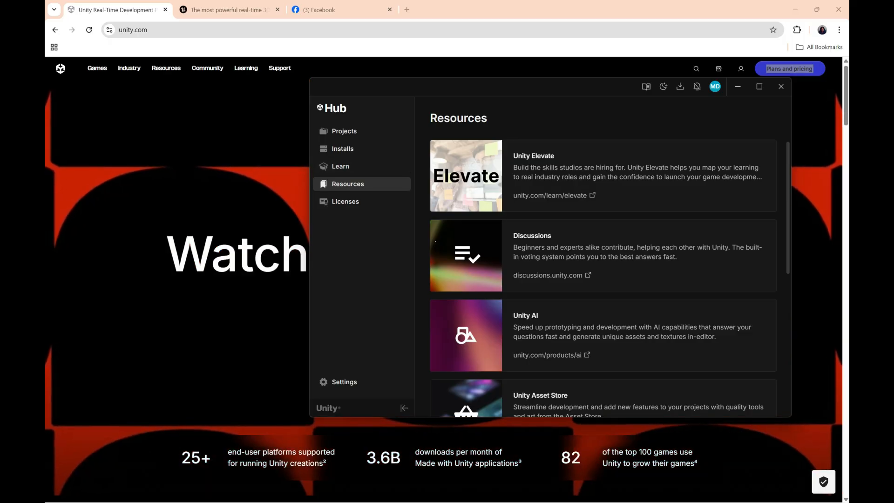
key("alt+Tab")
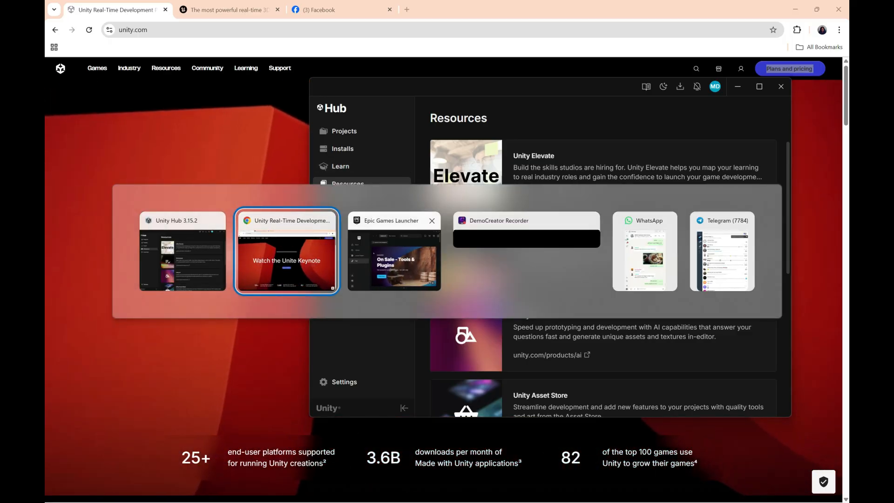
left_click(385, 239)
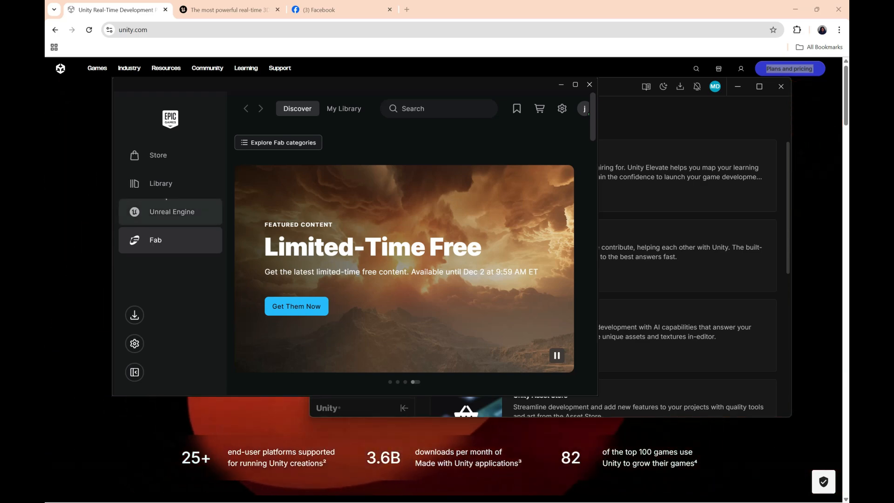
Step: View the launcher's Store and game Library, then show its Unreal Engine section
left_click(166, 156)
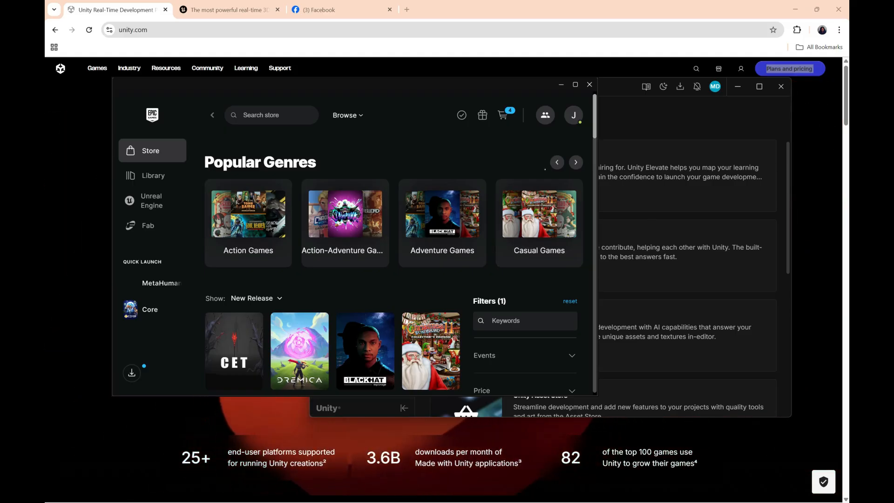
left_click(153, 175)
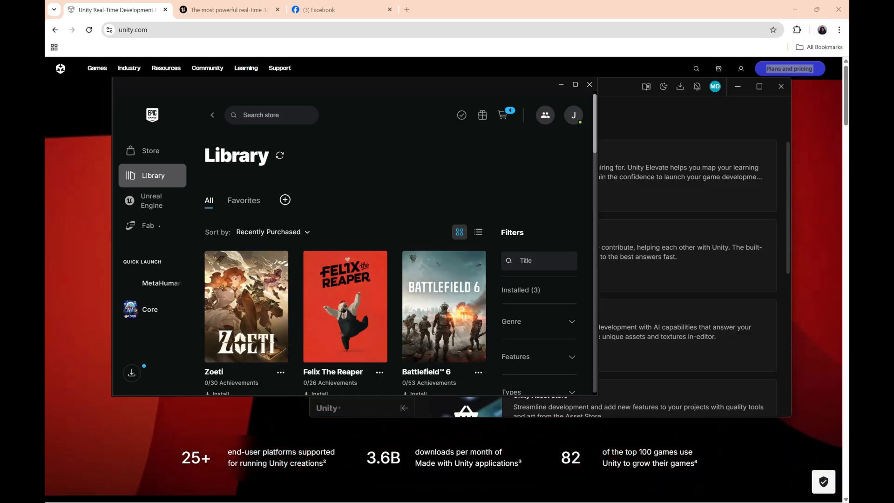
left_click(154, 198)
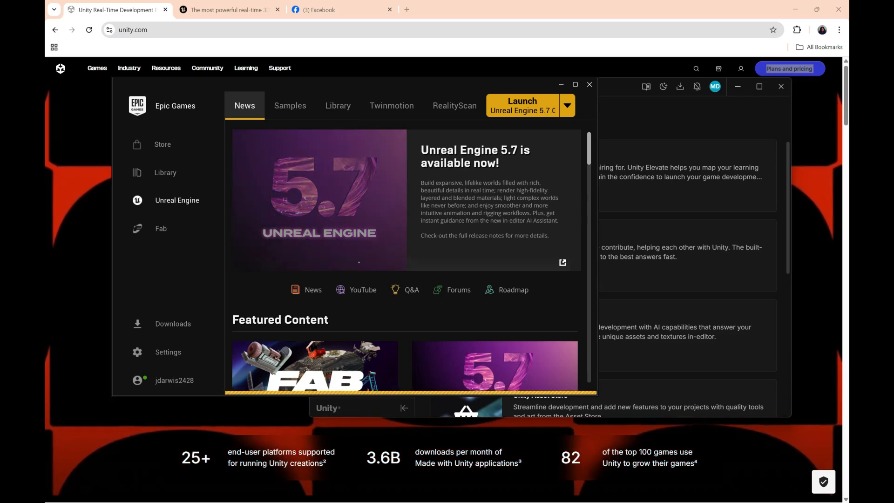
Step: Examine the Unreal Engine samples, installed engine versions, projects and owned Fab assets
left_click(290, 106)
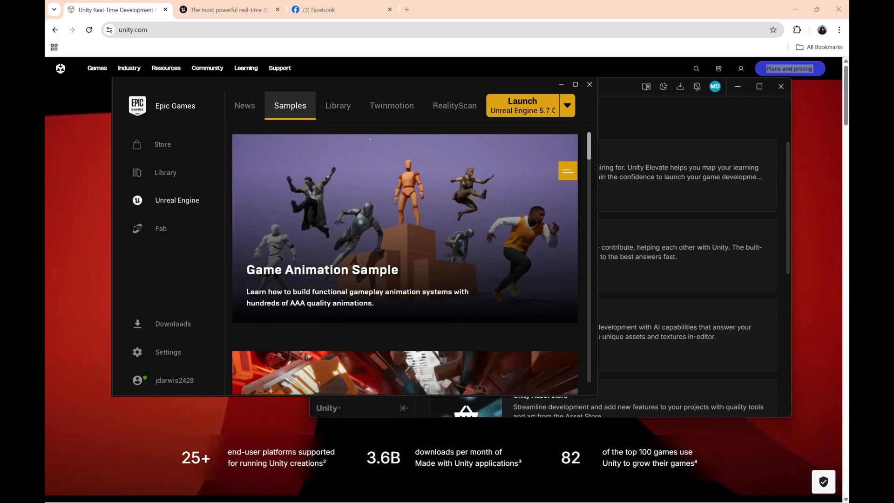
left_click(337, 105)
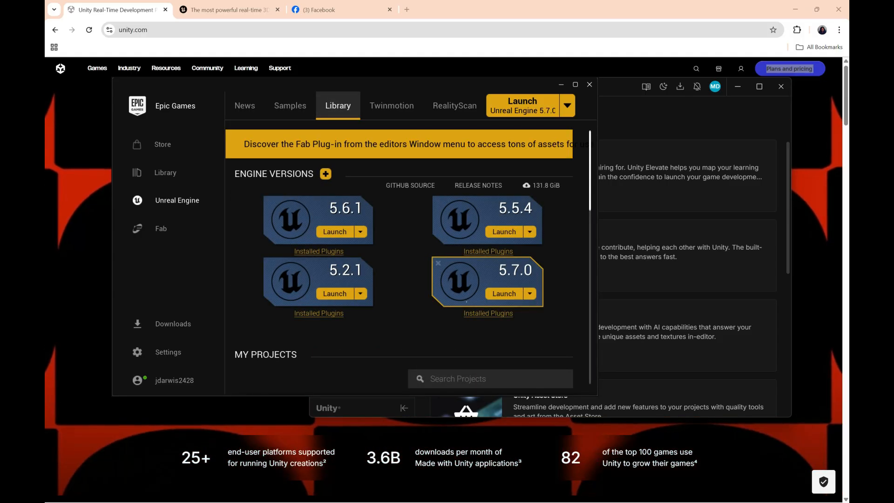
scroll(487, 279, "down", 10)
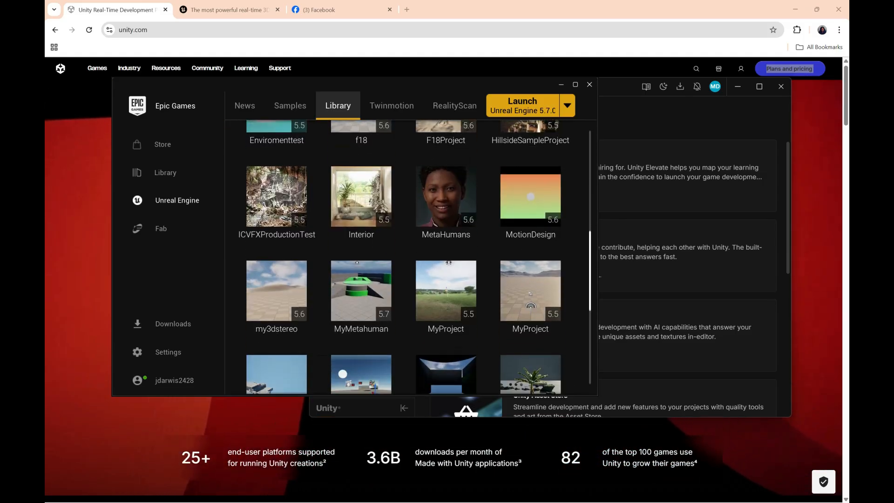
scroll(405, 256, "down", 10)
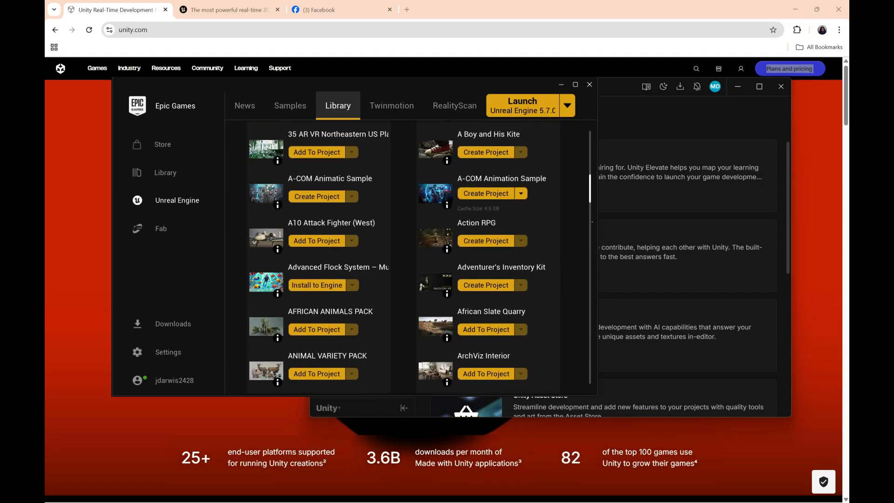
left_click_drag(590, 190, 589, 187)
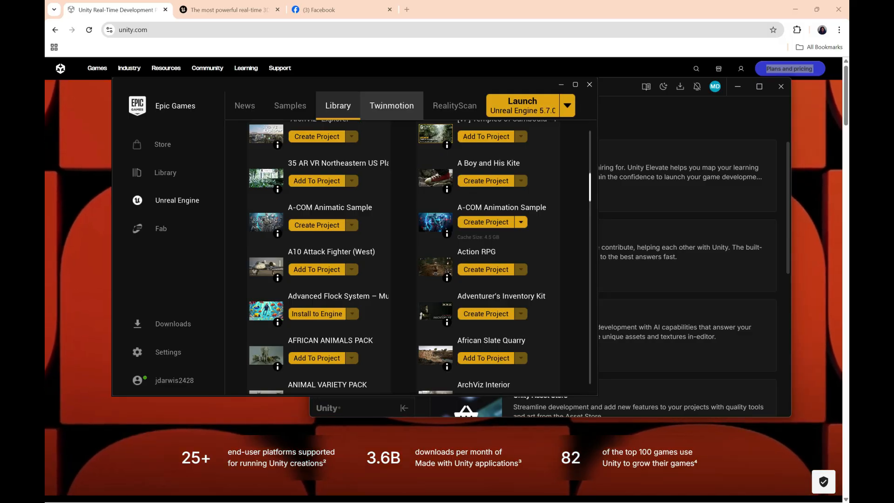
Step: View the Twinmotion and RealityScan pages, then return to the Unreal Engine library with its engine versions
left_click(392, 105)
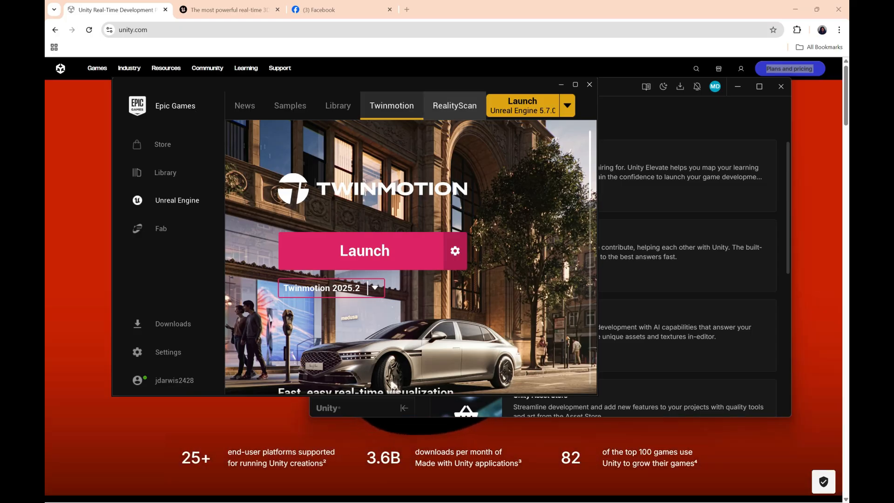
left_click(454, 106)
left_click(391, 106)
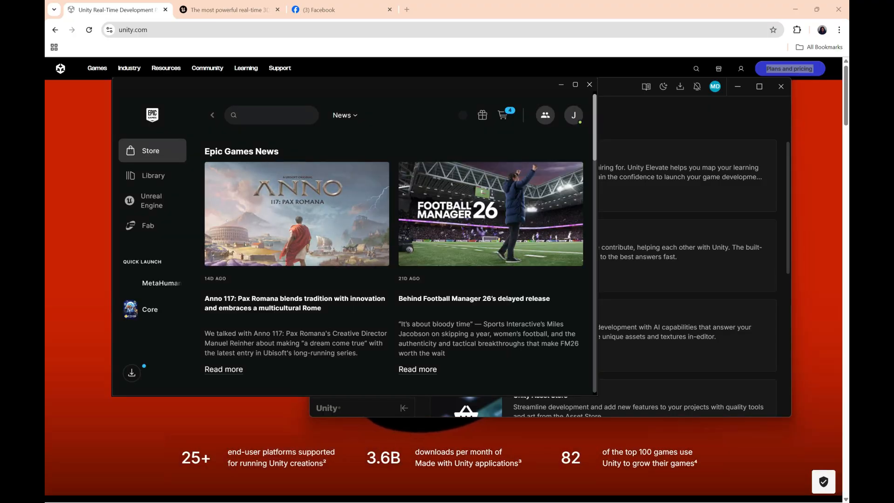
left_click(159, 211)
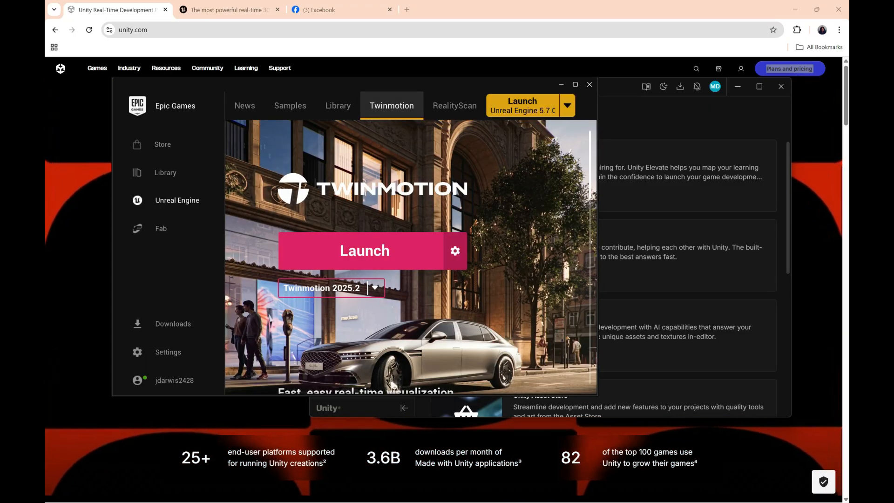
left_click(337, 106)
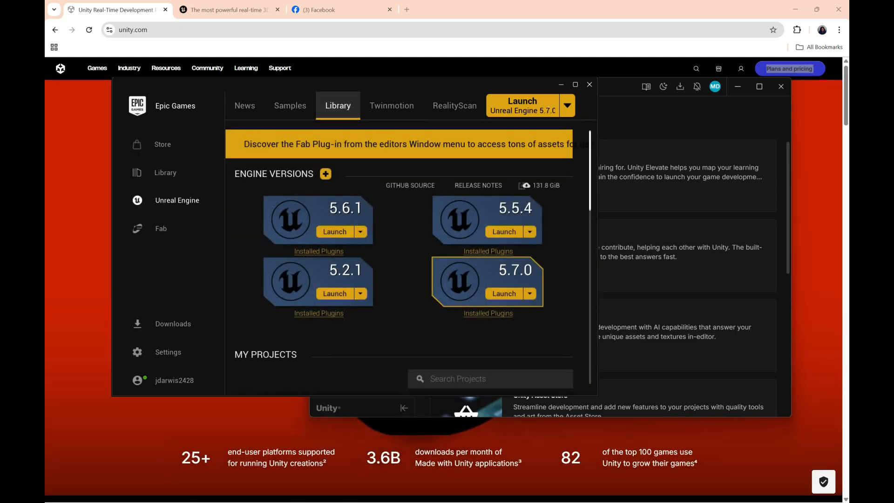
Step: Close the Epic Games Launcher window, bring it back up and maximize it on the Unreal Engine library
left_click(589, 85)
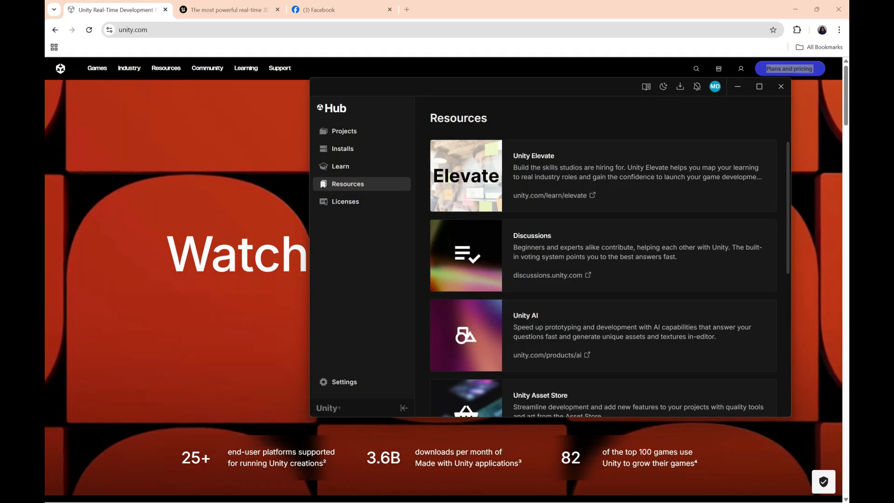
key("super")
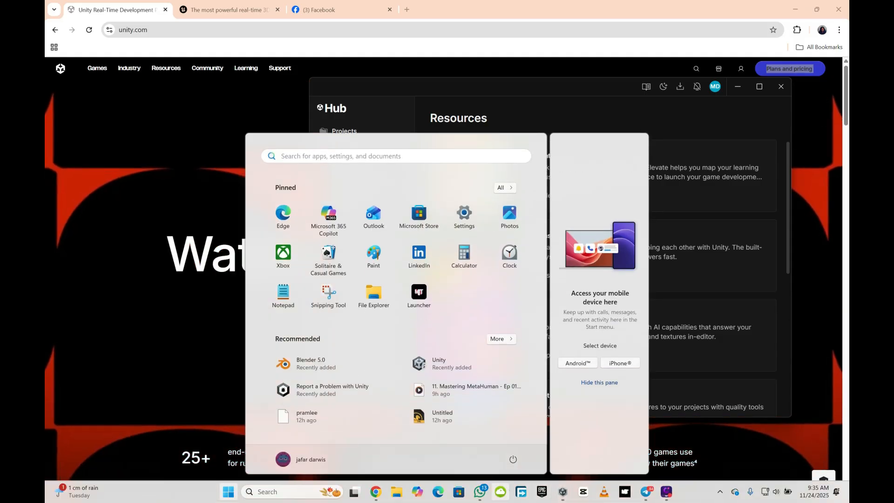
left_click(541, 492)
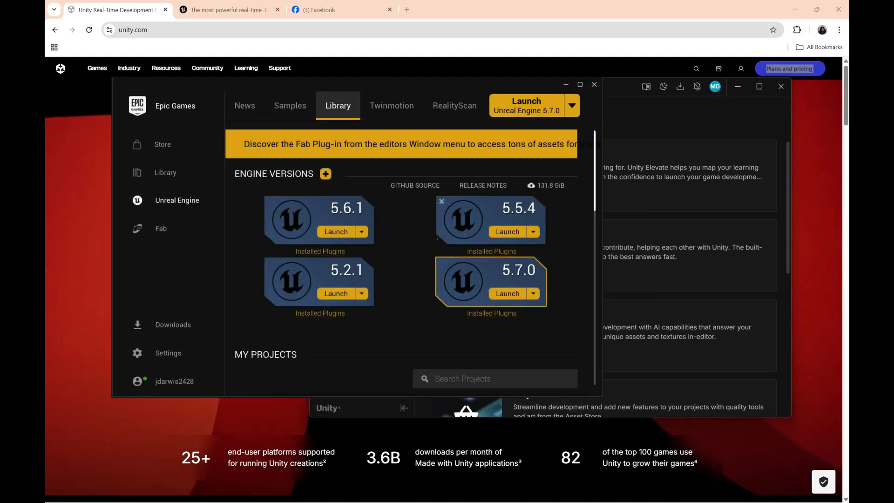
left_click(579, 85)
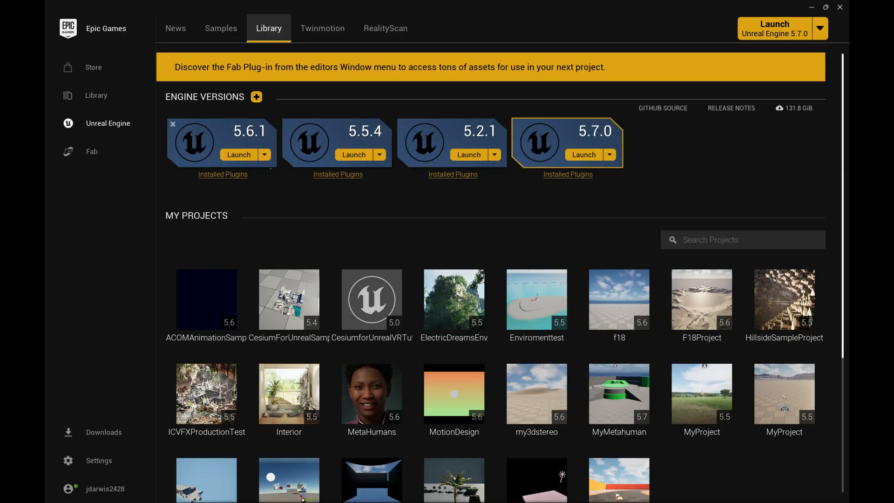
Step: Add an engine version slot, view the list of installable Unreal Engine versions, and remove the slot
left_click(256, 96)
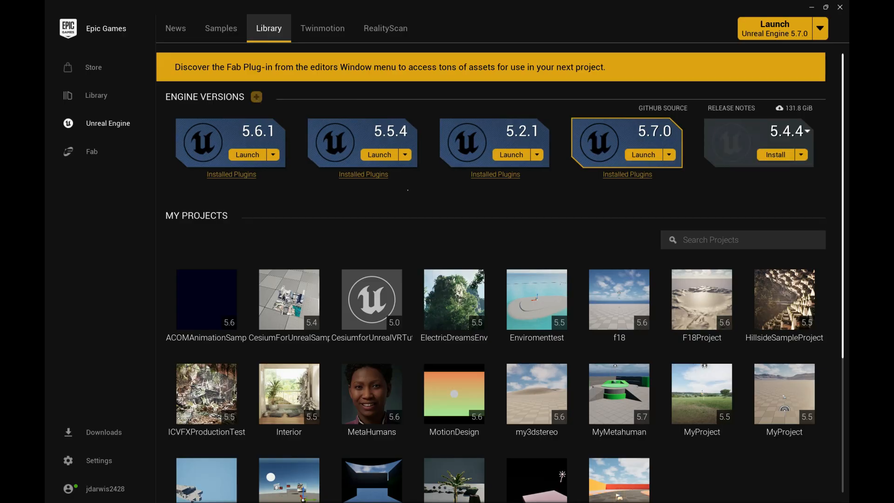
left_click(808, 132)
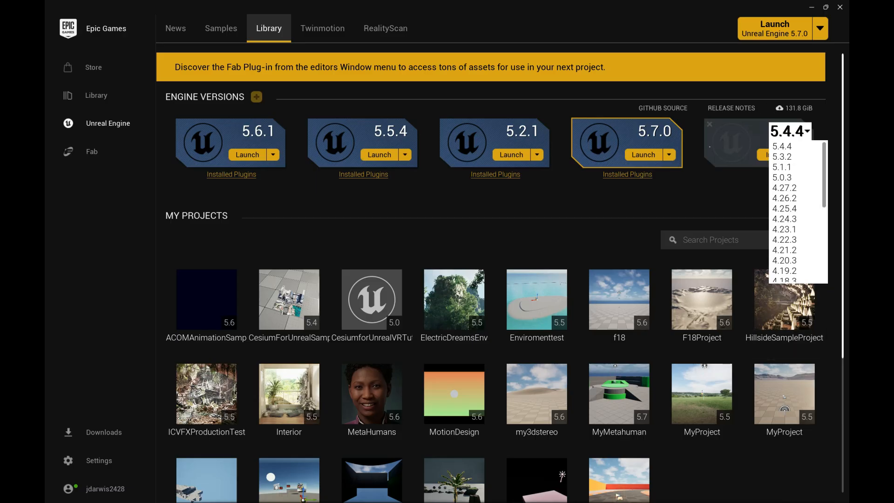
left_click(710, 124)
left_click(709, 124)
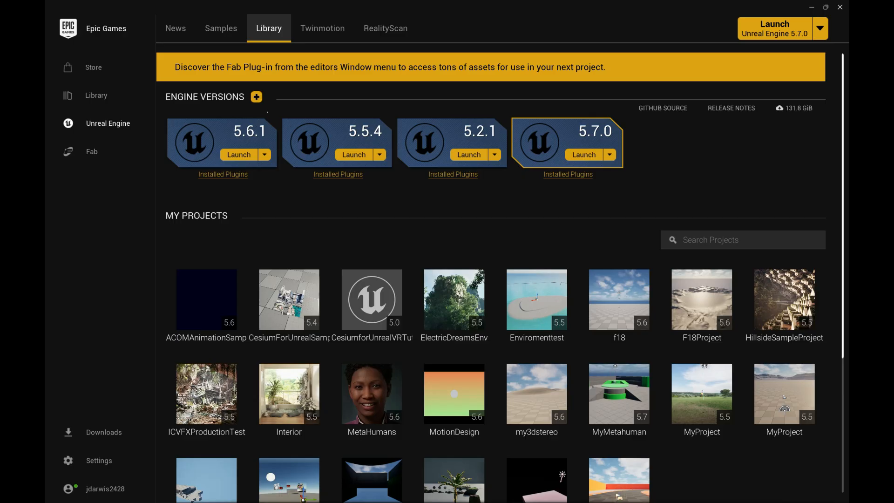
Step: Review the Unreal Engine 5.4.4 installation options from a new version slot, trying them without Engine Source, and discard the installation and slot
left_click(257, 97)
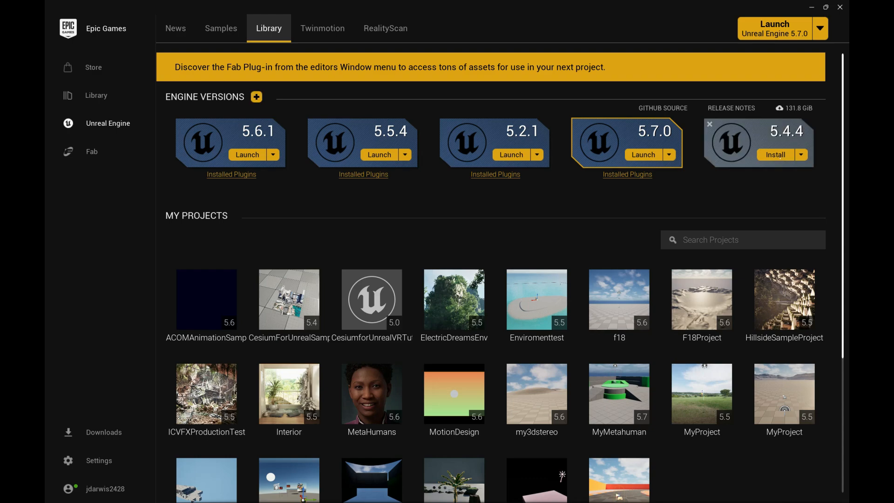
left_click(775, 154)
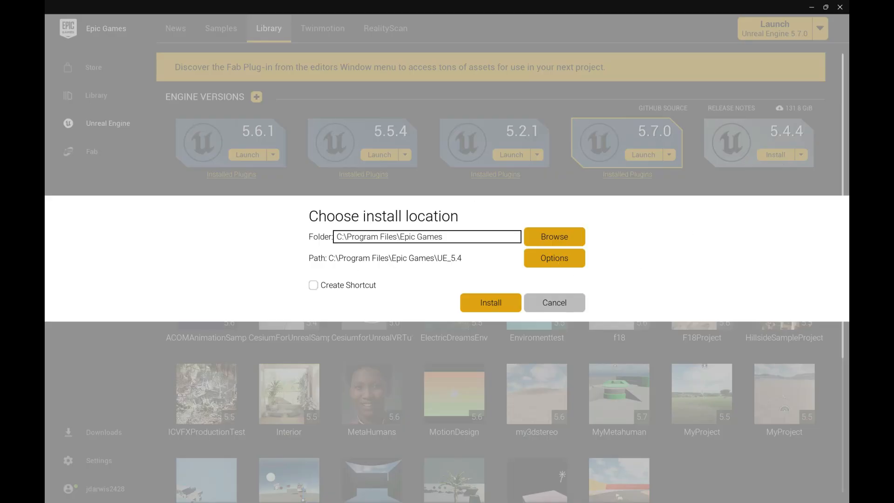
left_click(554, 258)
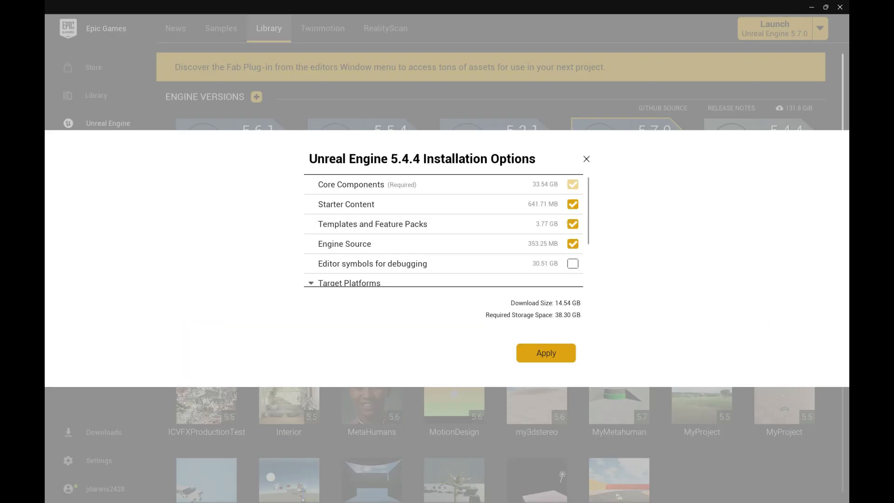
scroll(445, 230, "down", 4)
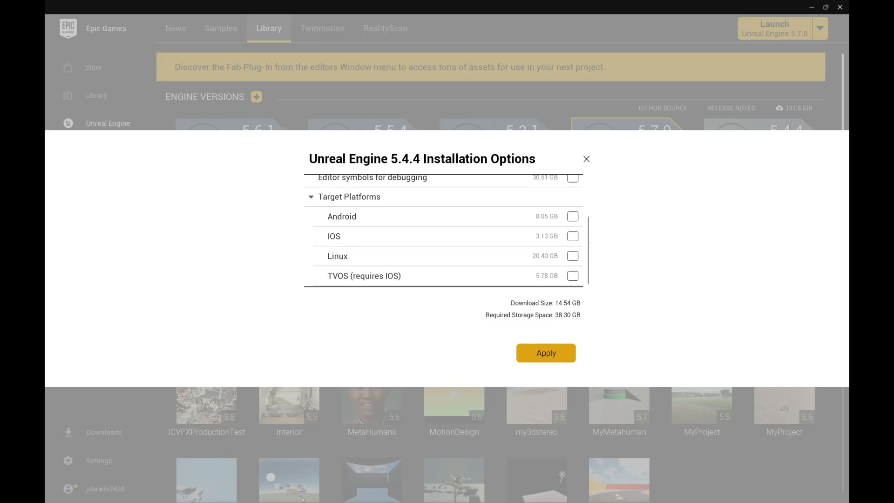
scroll(444, 230, "up", 4)
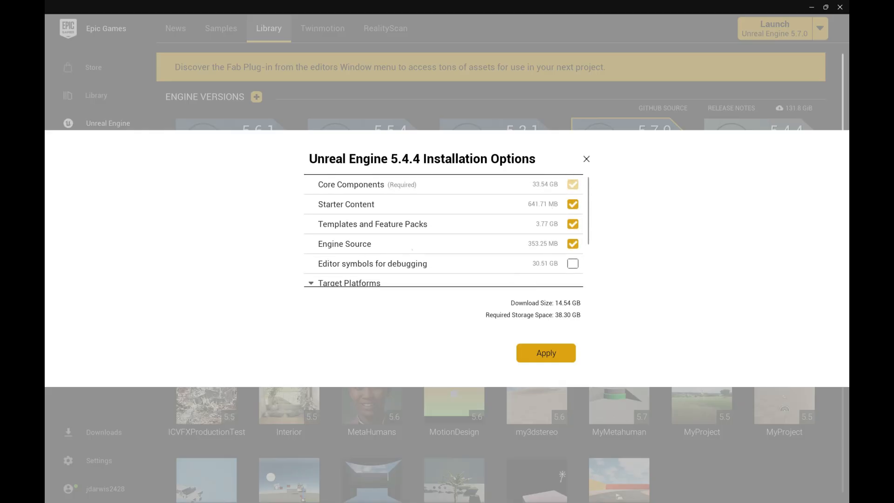
left_click(571, 244)
scroll(444, 230, "down", 4)
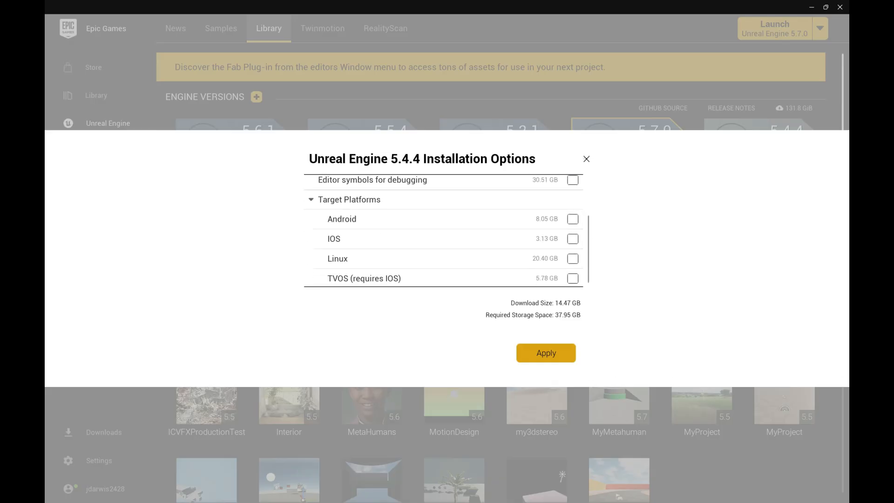
left_click(586, 159)
left_click(554, 302)
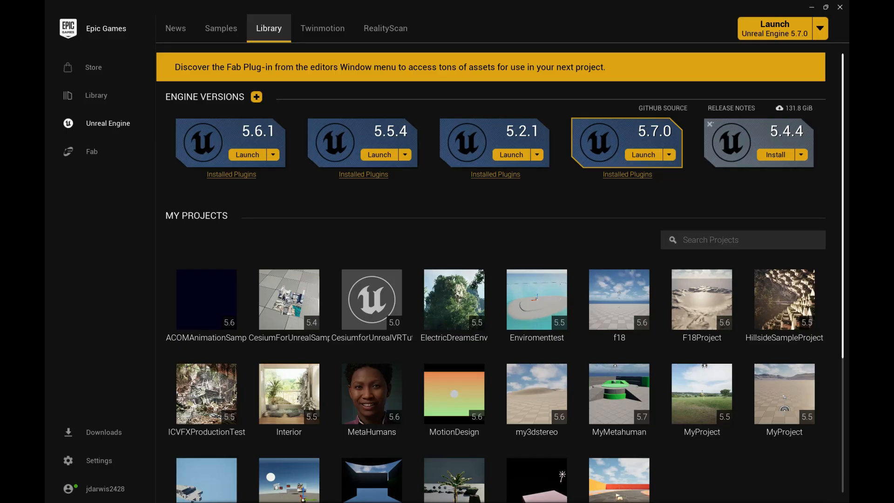
left_click(709, 124)
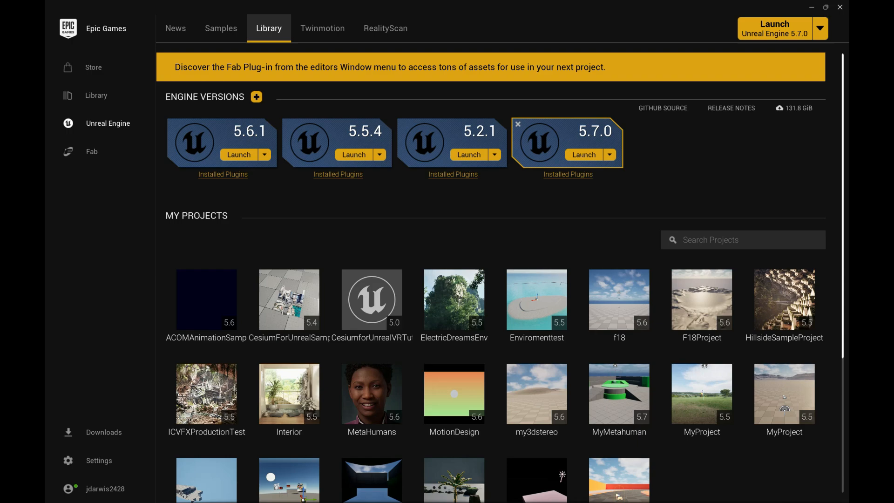
Step: Review the installation options and target platforms of the installed Unreal Engine 5.2.1, and close them without changes
left_click(609, 155)
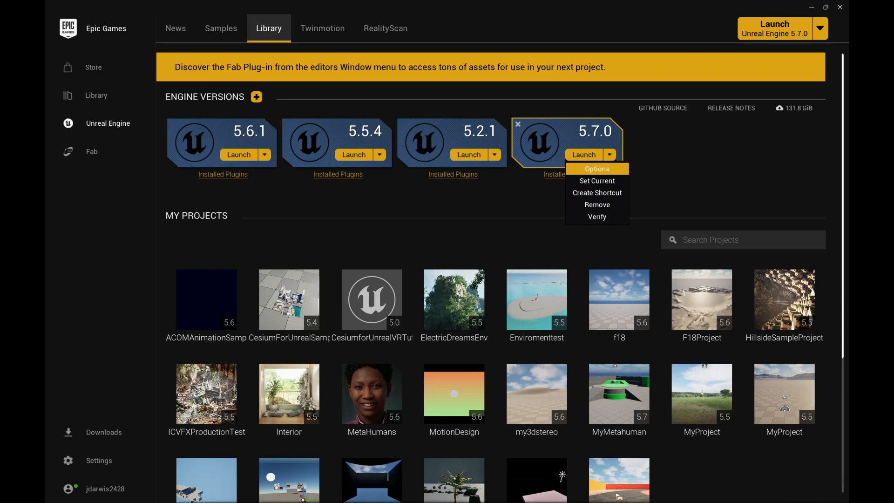
left_click(495, 155)
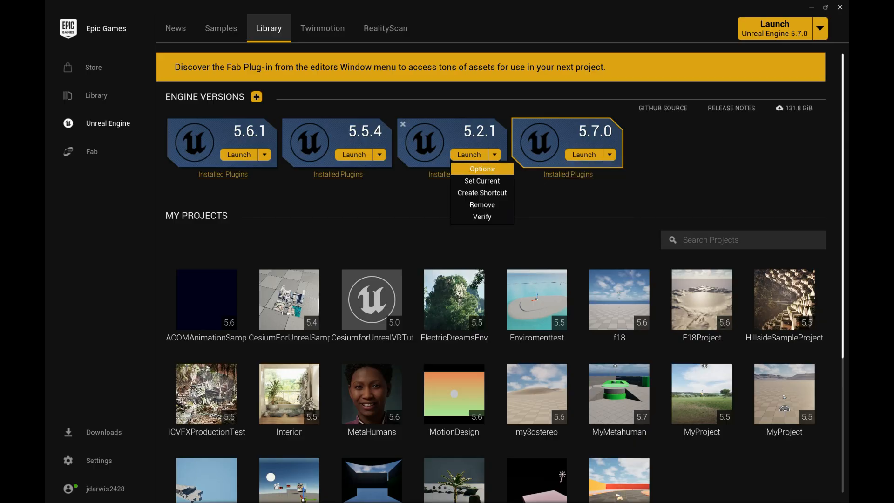
left_click(495, 167)
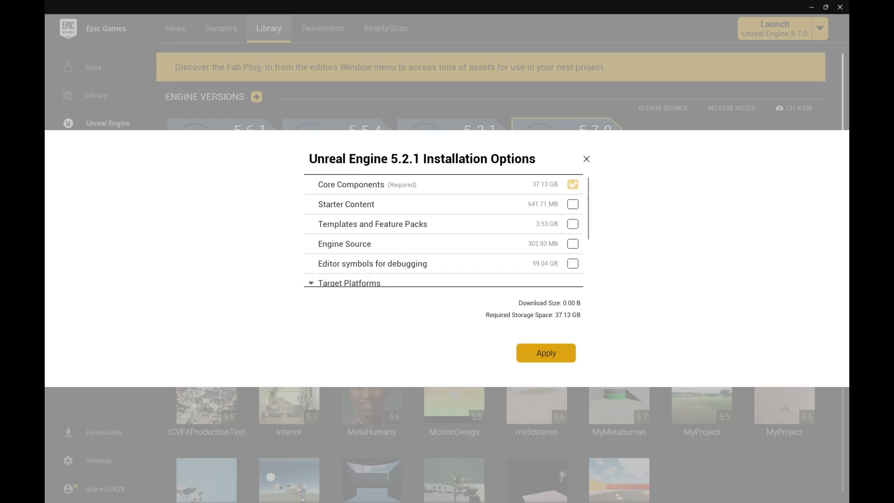
scroll(464, 238, "down", 3)
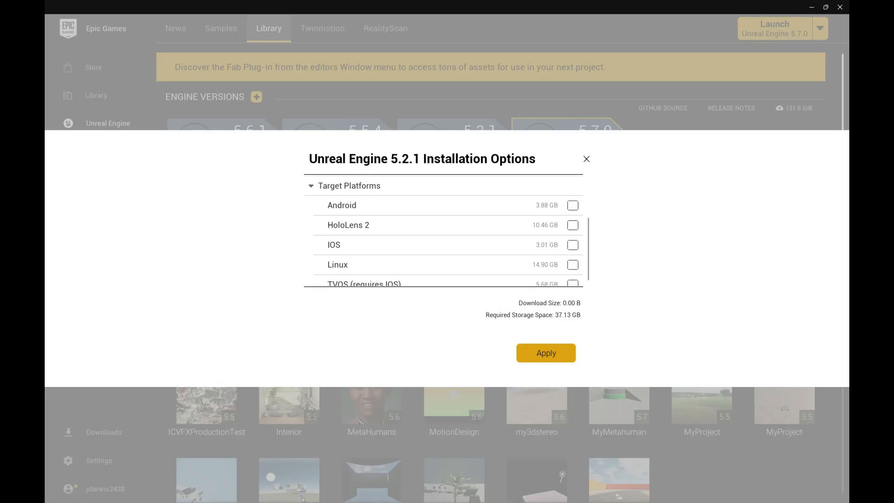
left_click(587, 159)
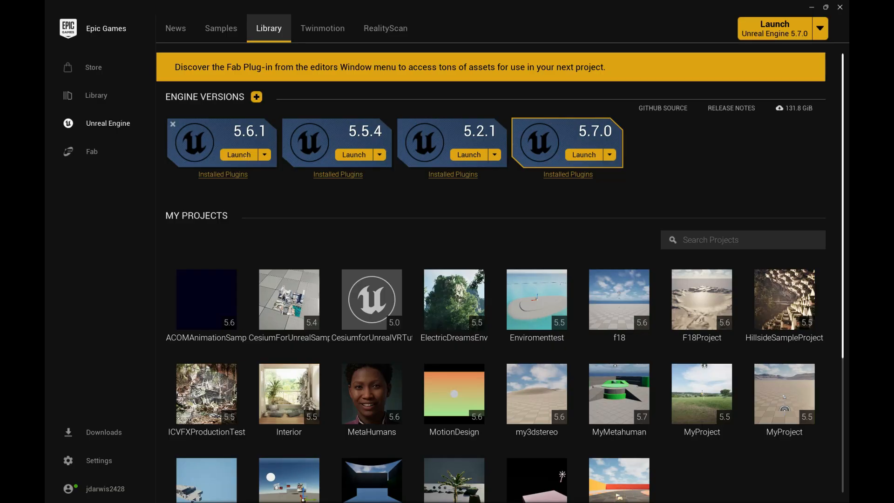
Step: Launch Unreal Engine 5.6.1
left_click(246, 156)
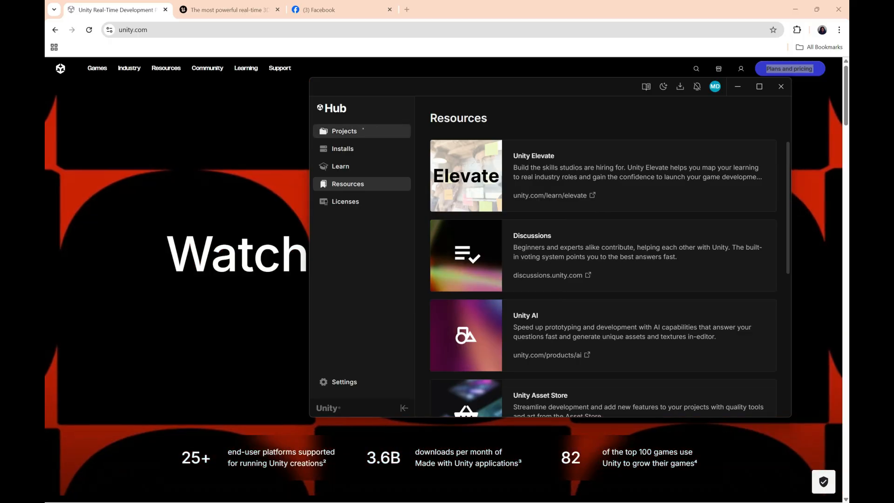
Step: Switch to Unity Hub, view its projects, and show the installed editor versions in a maximized window
left_click(362, 130)
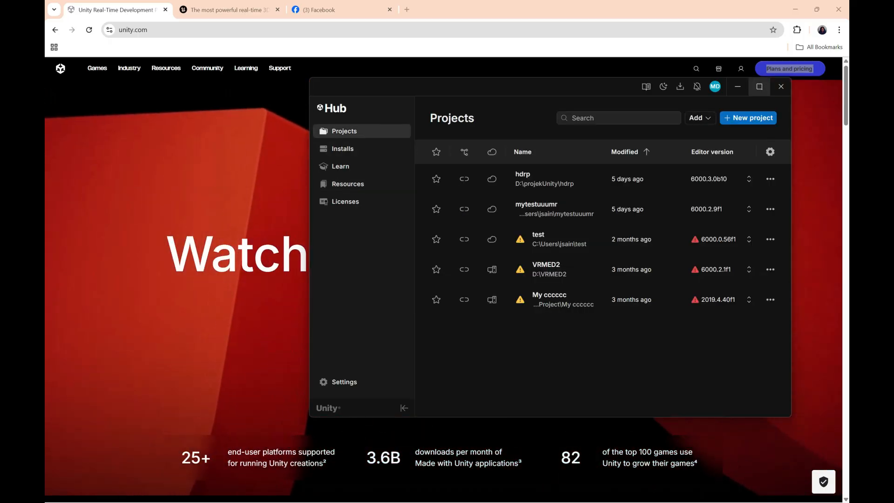
left_click(759, 86)
left_click(79, 72)
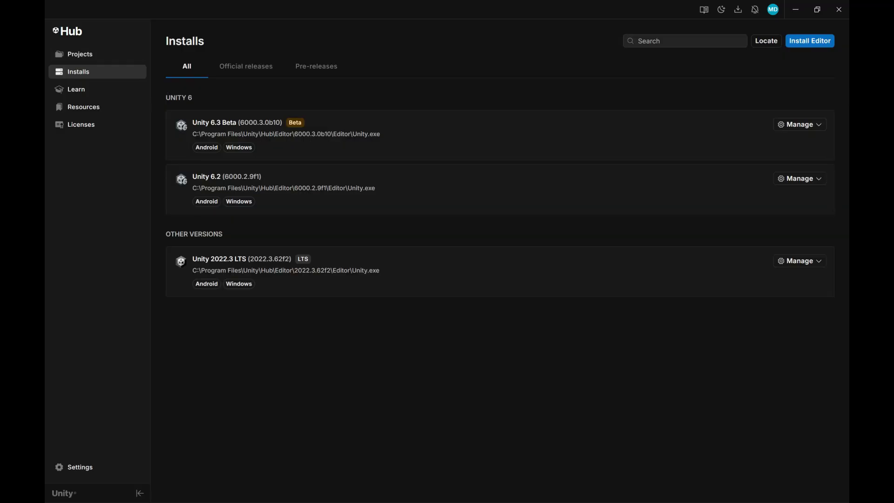
Step: Start installing another Unity editor and view the official releases, pre-releases and archive offerings
left_click(821, 45)
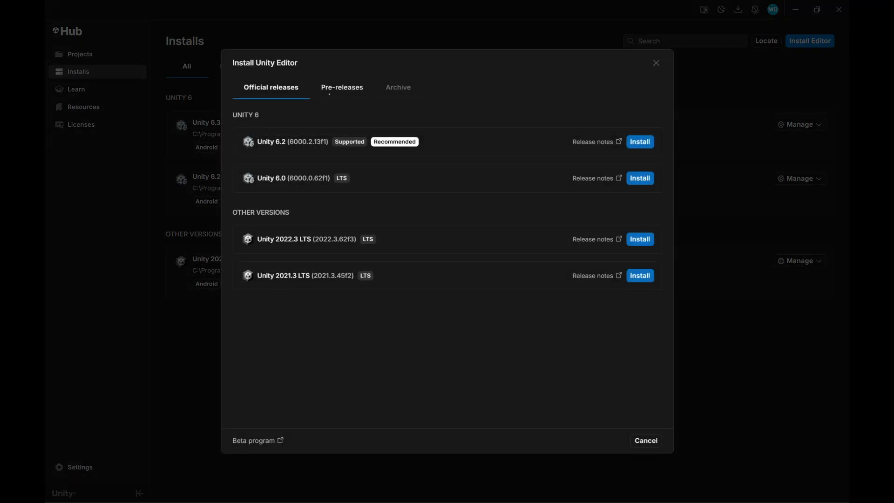
left_click(398, 87)
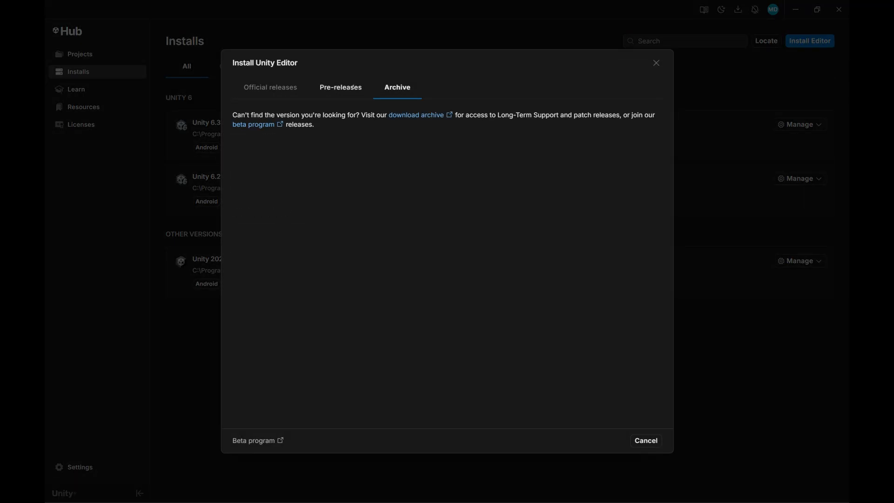
left_click(350, 87)
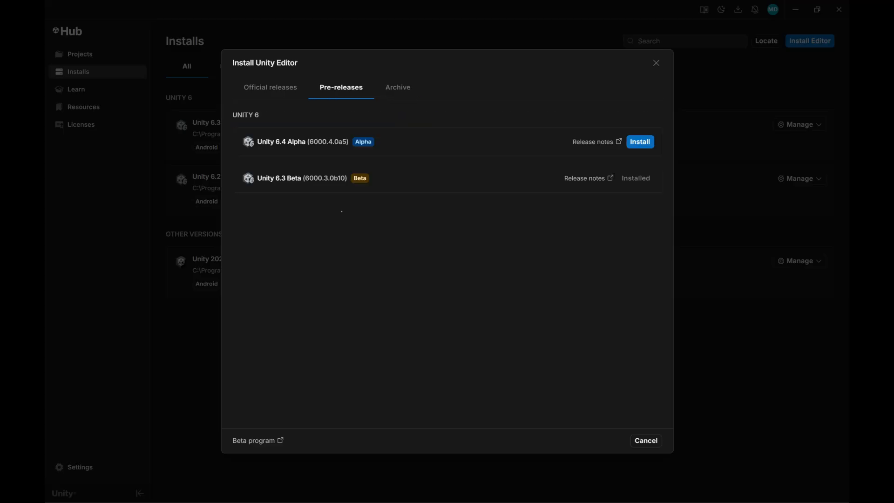
left_click(397, 87)
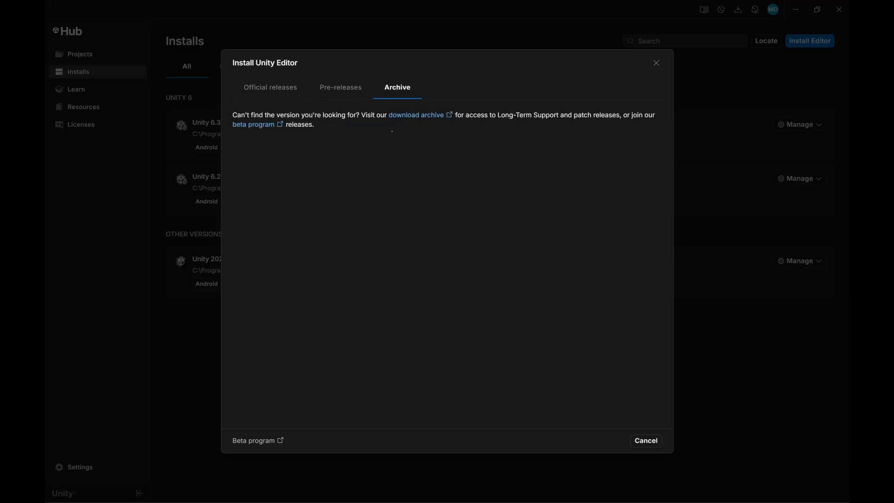
Step: Open Unity's online download archive and view the supported Unity 6 releases and the Unity 5 releases
left_click(405, 115)
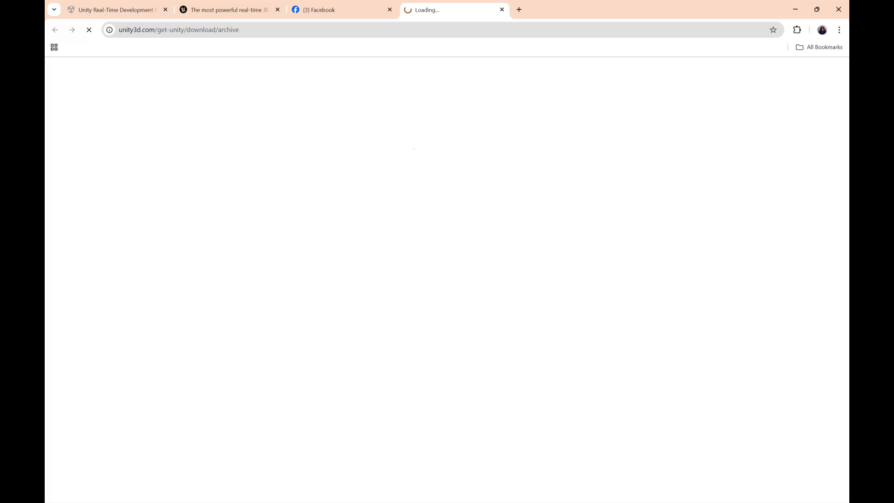
left_click(428, 209)
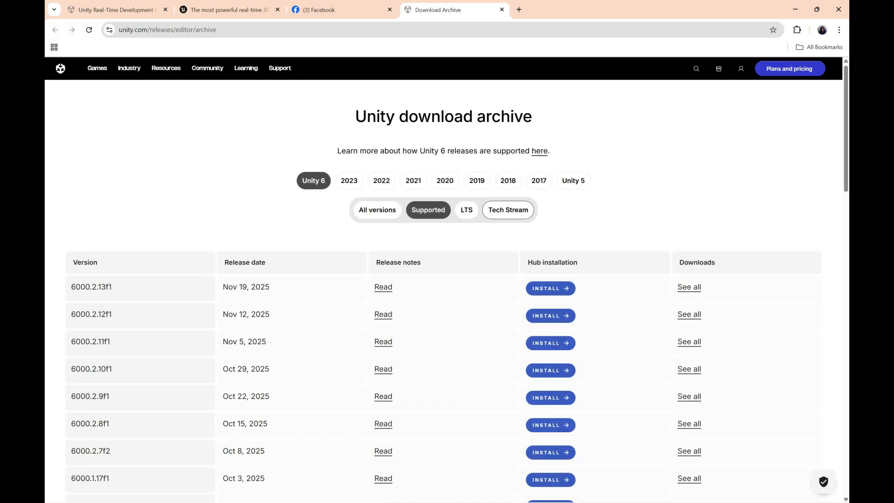
left_click(573, 180)
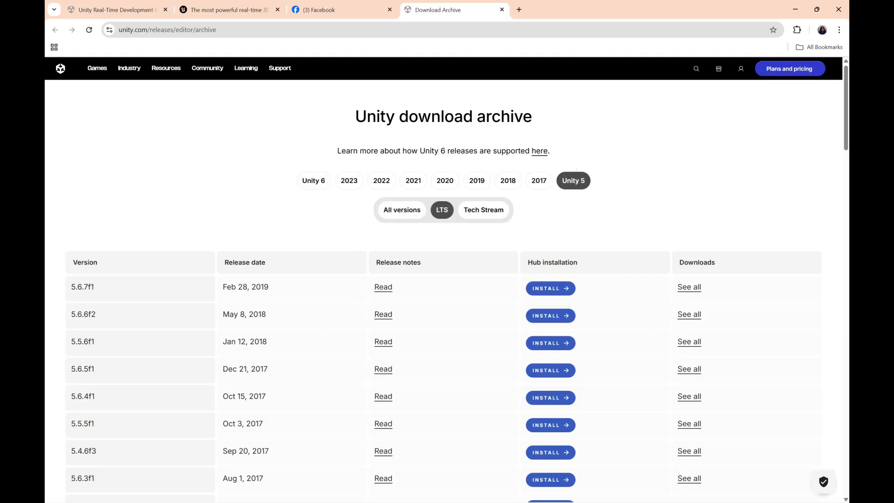
left_click(308, 177)
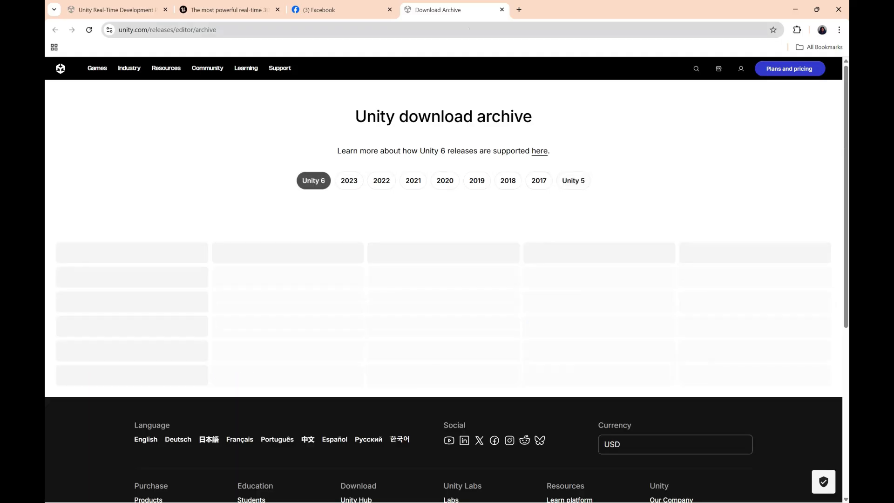
Step: Close the download archive page and return to the official editor releases in Unity Hub
left_click(502, 9)
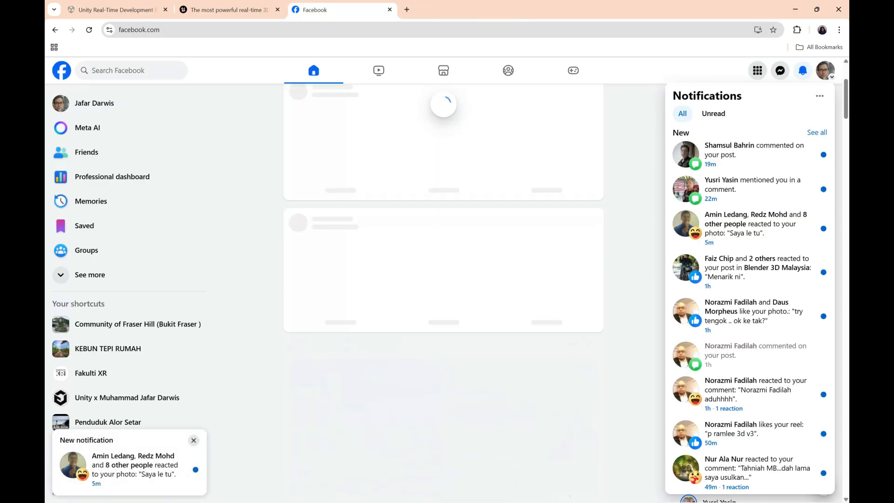
key("super")
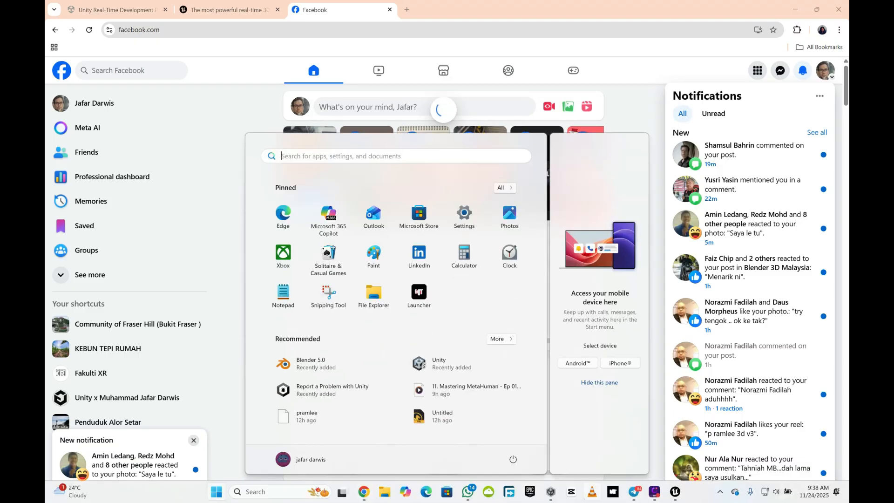
left_click(602, 491)
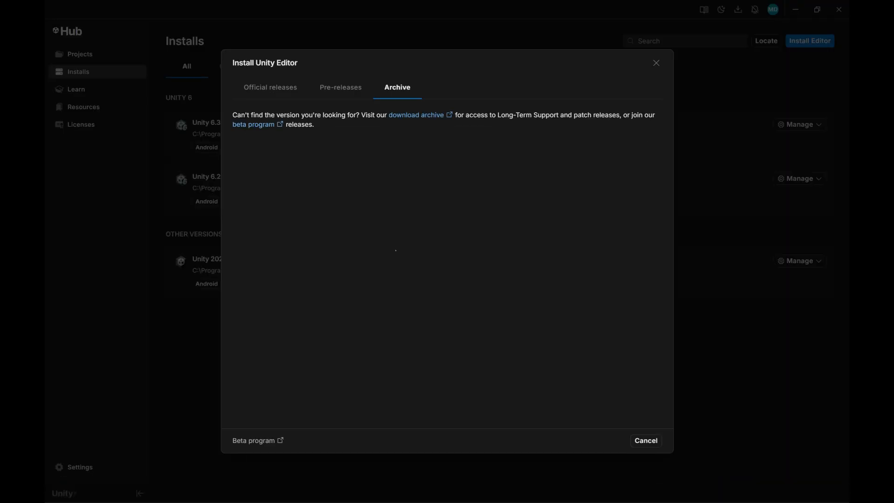
left_click(270, 88)
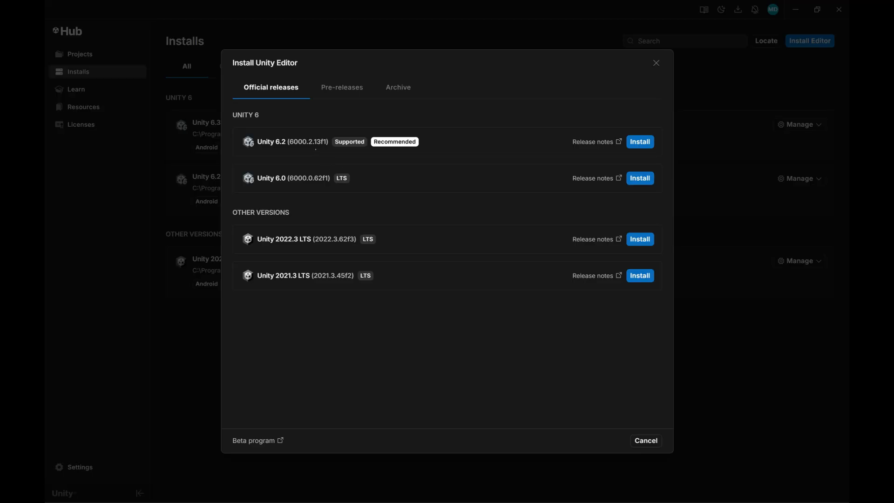
Step: Start installing Unity 6.2 (6000.2.13f1), review its optional modules, and close the installer without installing
left_click(647, 144)
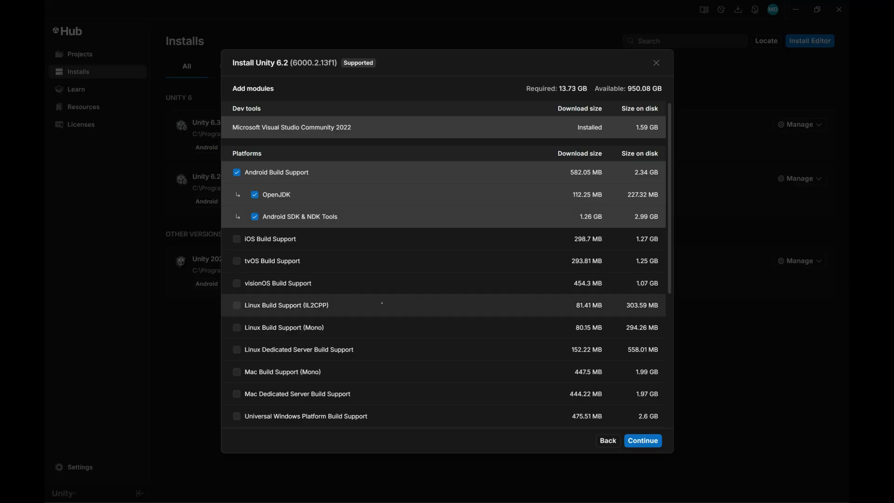
scroll(390, 326, "down", 3)
scroll(390, 326, "down", 2)
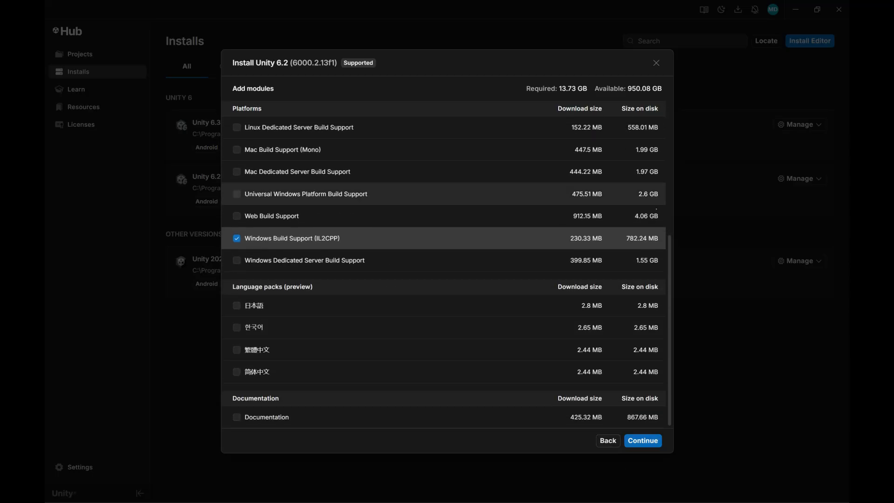
left_click(656, 63)
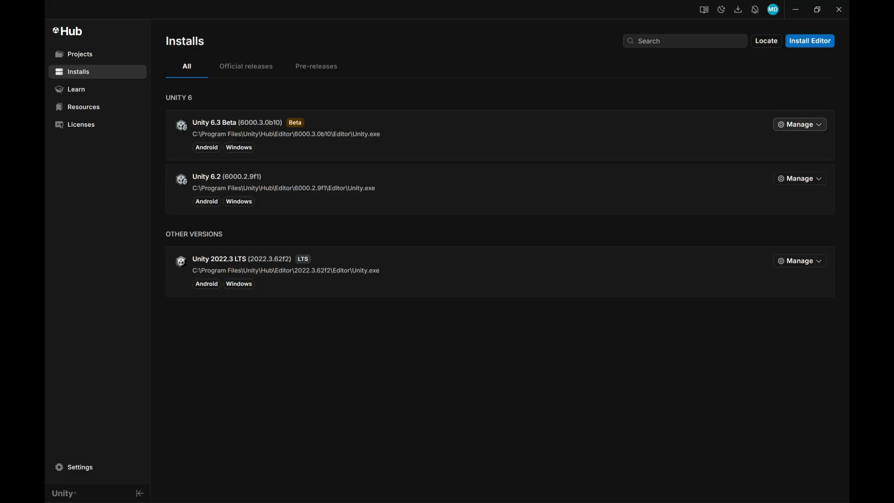
Step: Review the modules that can be added to the installed Unity 6.3 Beta editor, and close the list
left_click(799, 125)
left_click(801, 141)
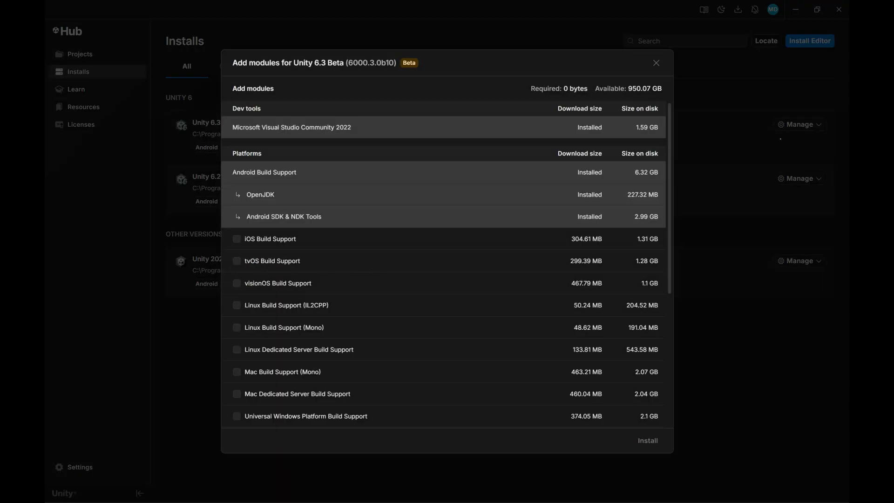
left_click_drag(670, 193, 686, 254)
scroll(443, 279, "down", 1)
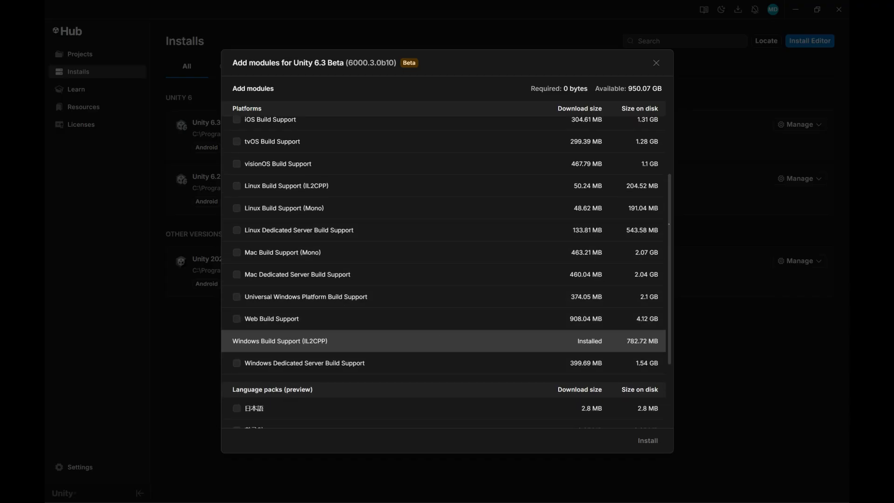
scroll(442, 272, "up", 4)
left_click_drag(668, 161, 668, 157)
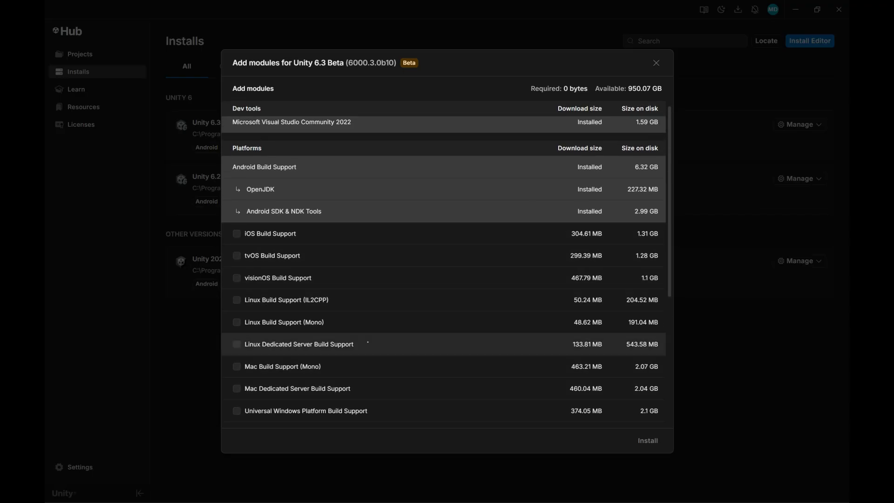
scroll(670, 286, "down", 5)
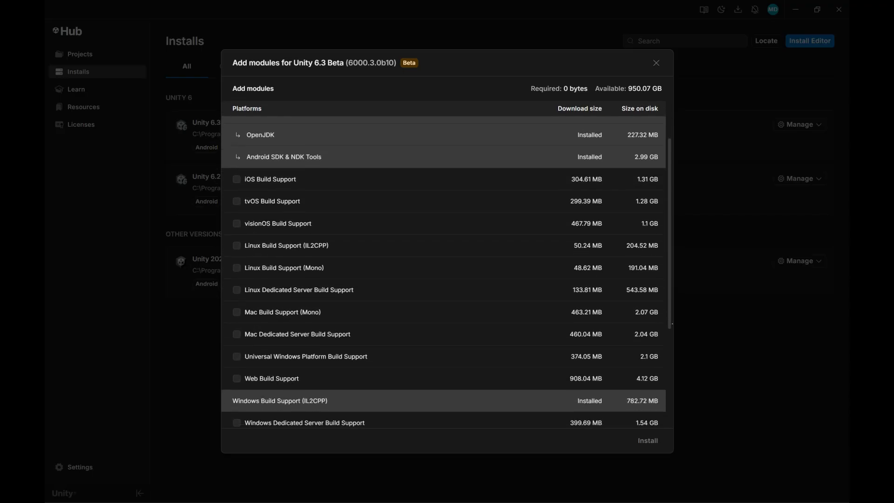
scroll(675, 327, "up", 4)
scroll(674, 327, "up", 2)
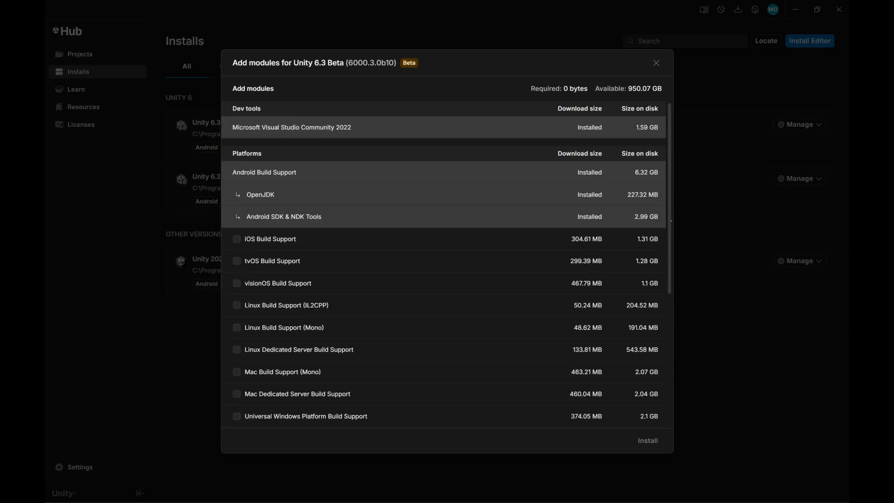
left_click(656, 63)
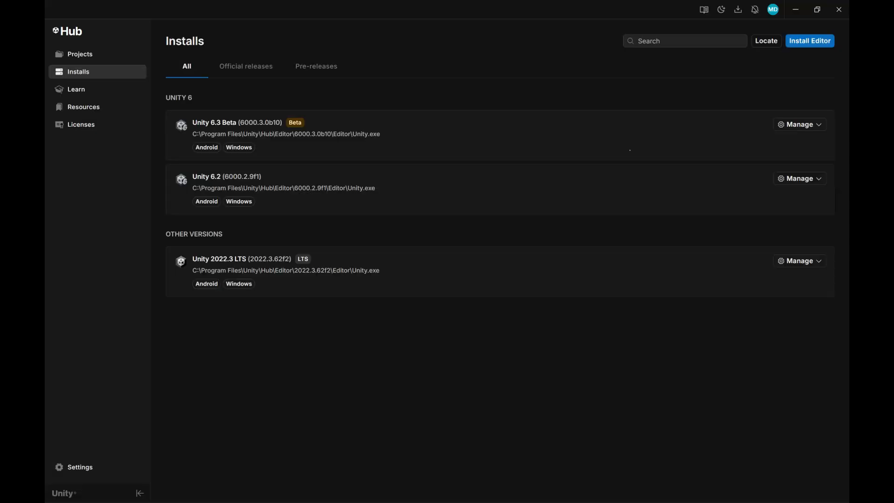
Step: Start a new Unity project with editor version 6000.2.9f1 and look through its templates
left_click(79, 54)
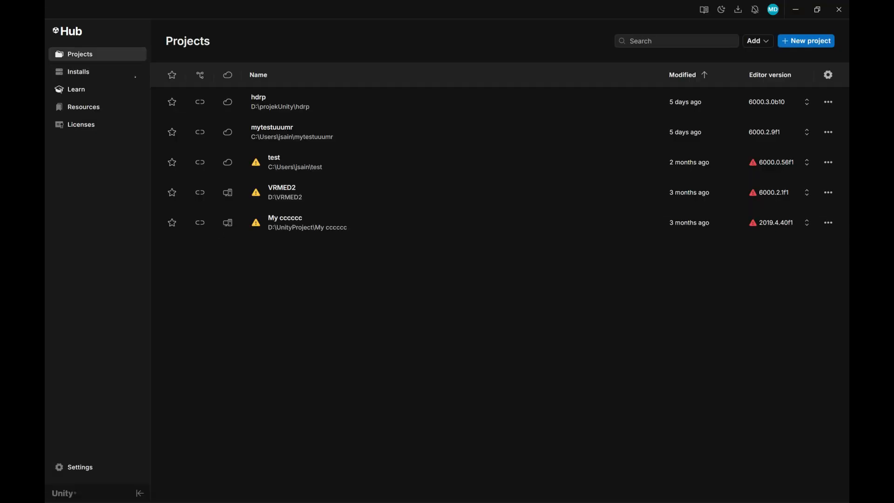
left_click(805, 41)
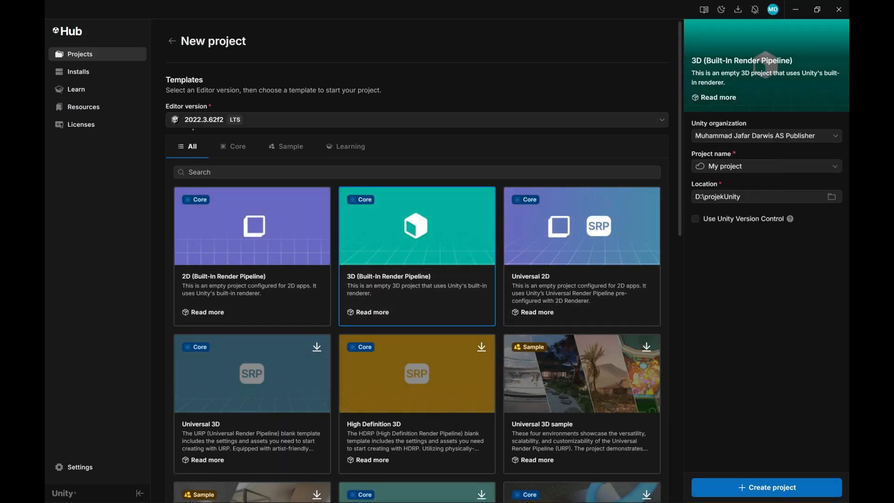
left_click(257, 122)
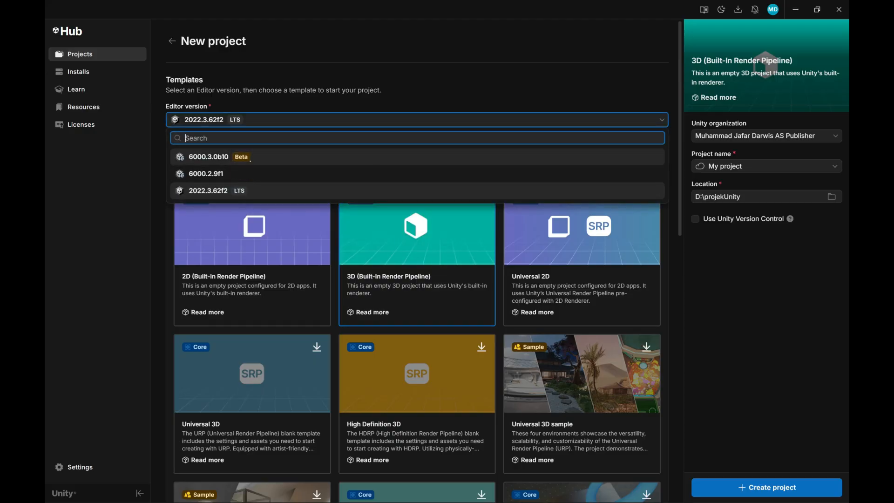
left_click(246, 172)
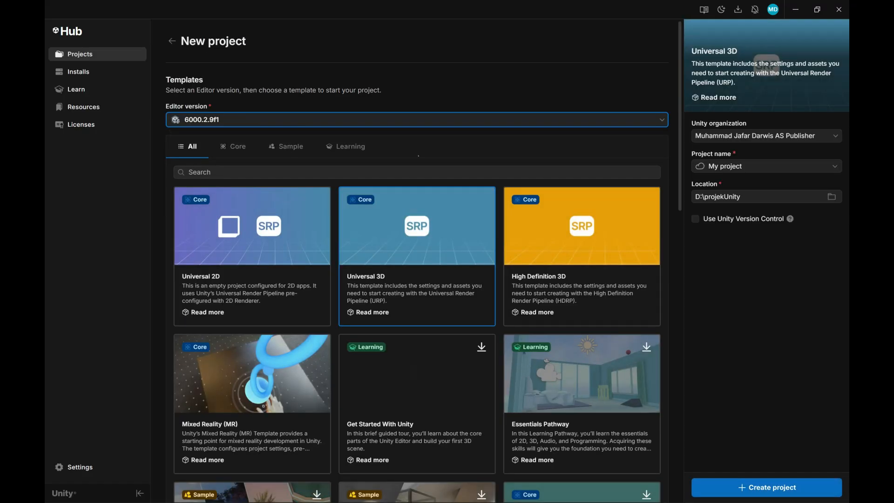
left_click_drag(680, 196, 703, 377)
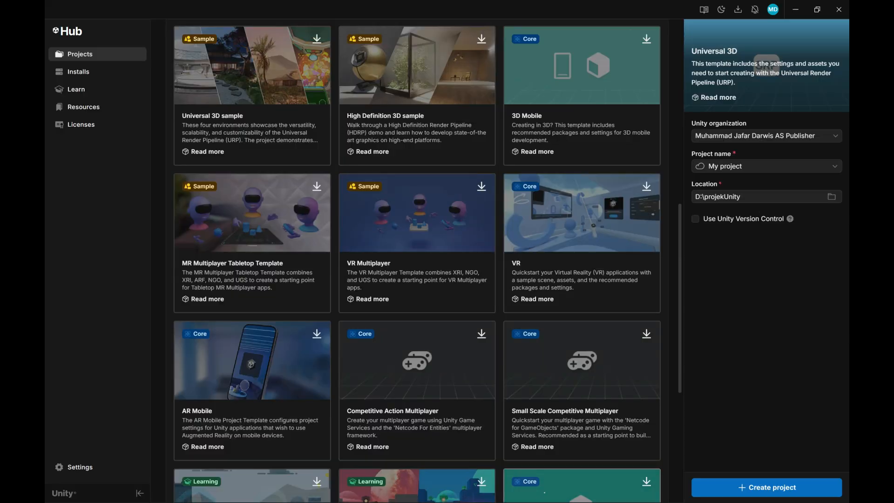
Step: Switch to the Unreal Project Browser and view the template categories from Games through Simulation
key("super+Tab")
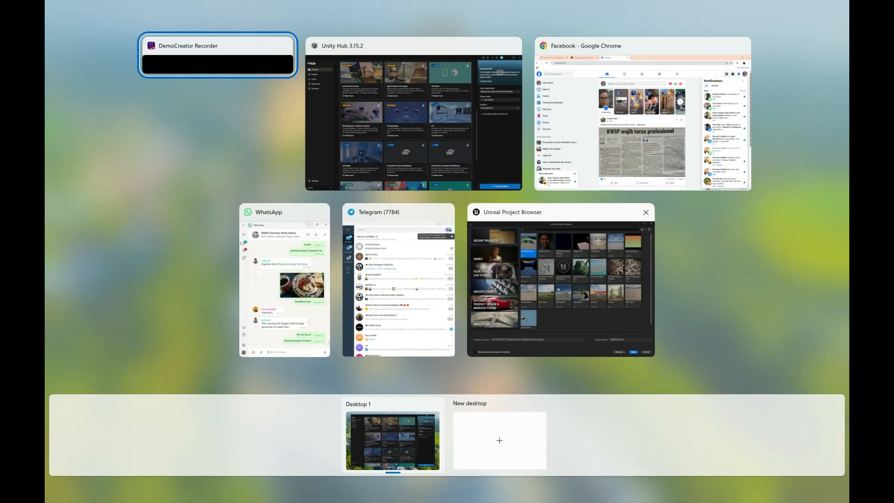
left_click(524, 291)
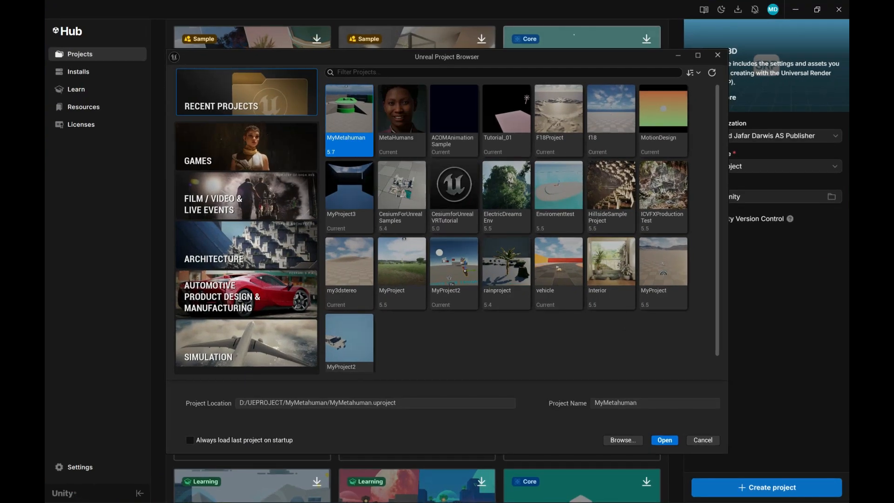
mouse_move(574, 61)
left_mouse_down()
mouse_move(574, 100)
mouse_move(585, 51)
left_mouse_up()
left_click(259, 138)
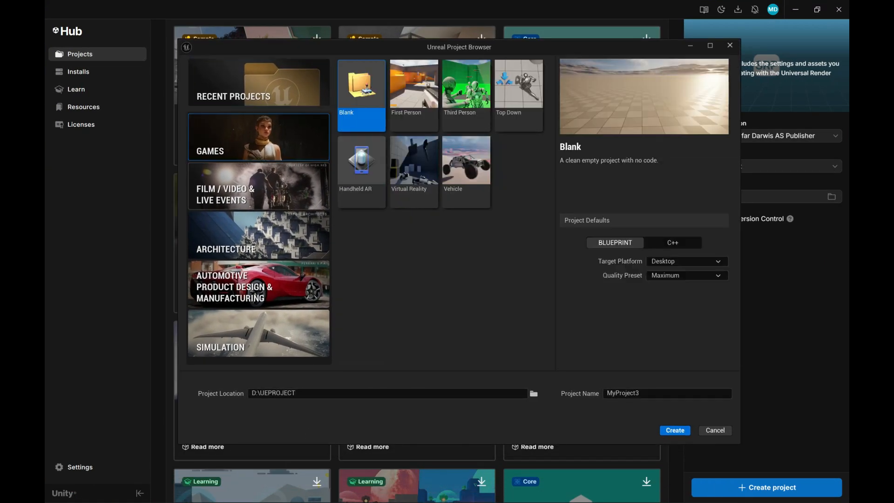
left_click(258, 186)
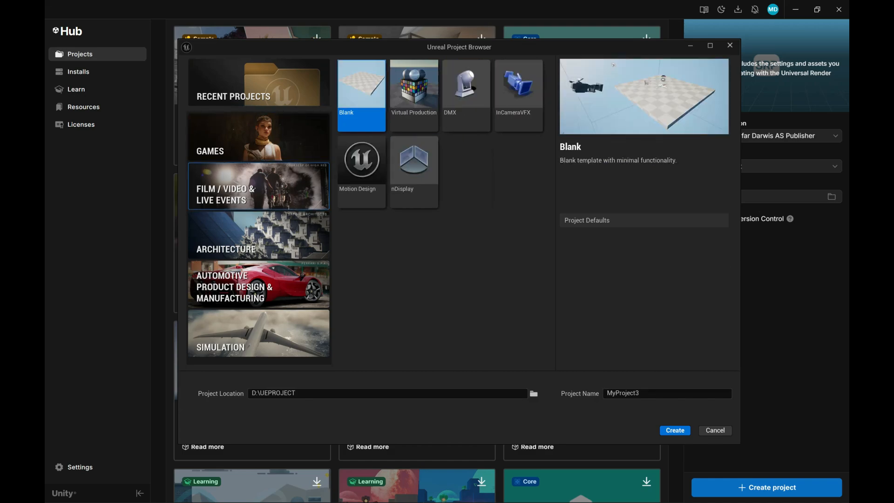
left_click(258, 236)
left_click(259, 285)
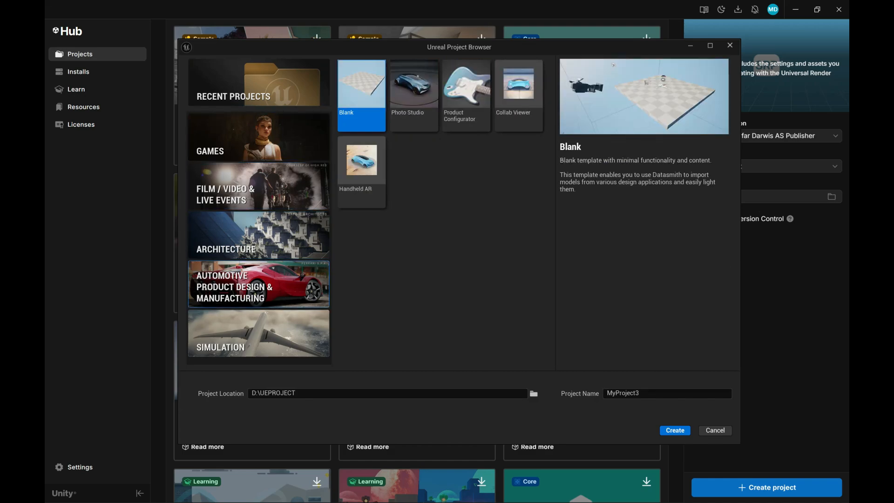
left_click(259, 333)
Step: Choose the Third Person games template with Desktop as target platform, and view the quality preset and variant options
left_click(258, 138)
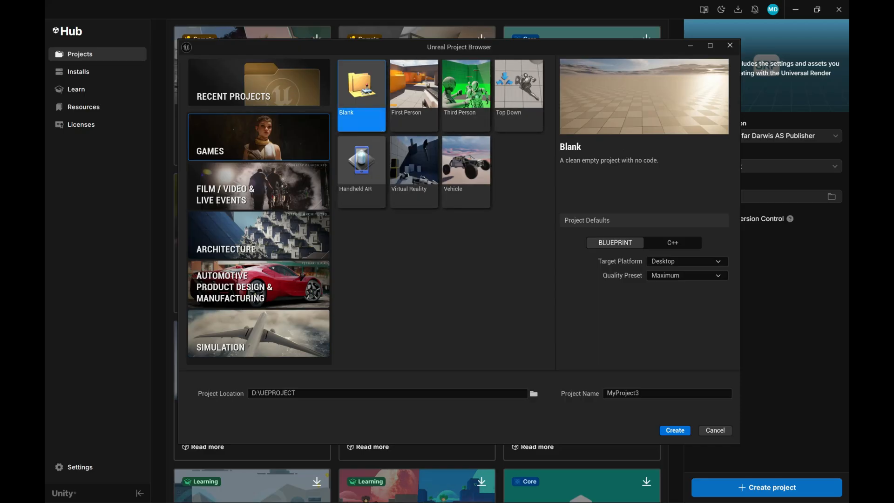
left_click(466, 88)
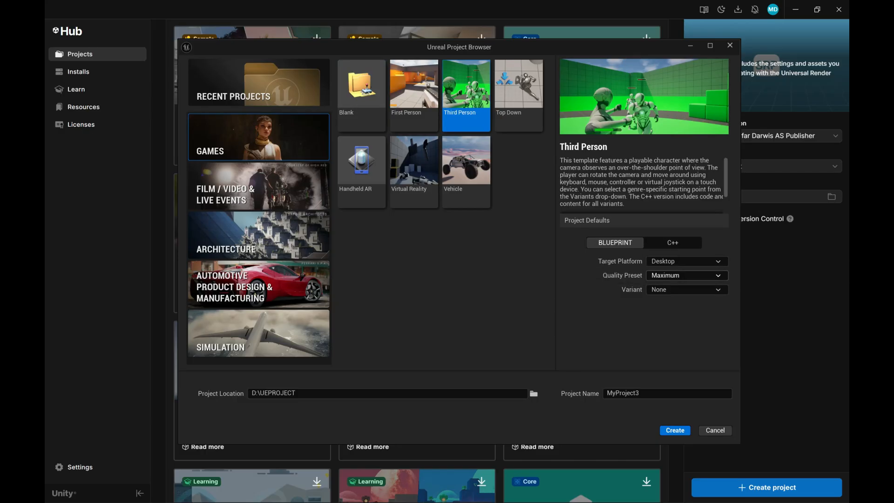
left_click(680, 261)
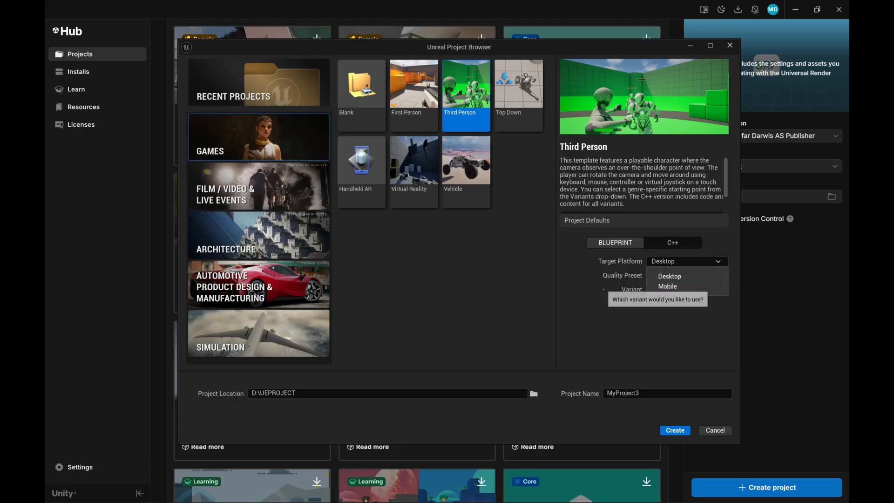
left_click(669, 276)
left_click(687, 275)
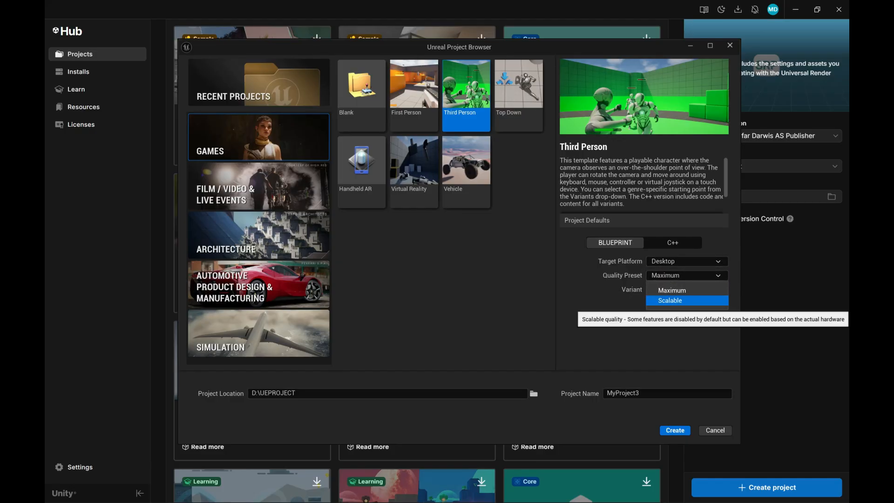
left_click(621, 312)
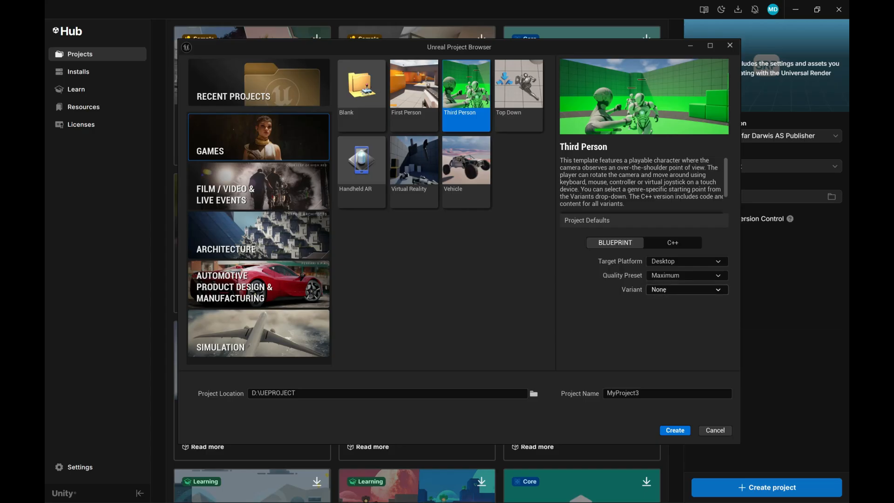
left_click(663, 293)
left_click(618, 296)
Step: Name the Unreal project StartingUE, set it to Blueprint after trying C++, and create it
left_click_drag(648, 394, 605, 393)
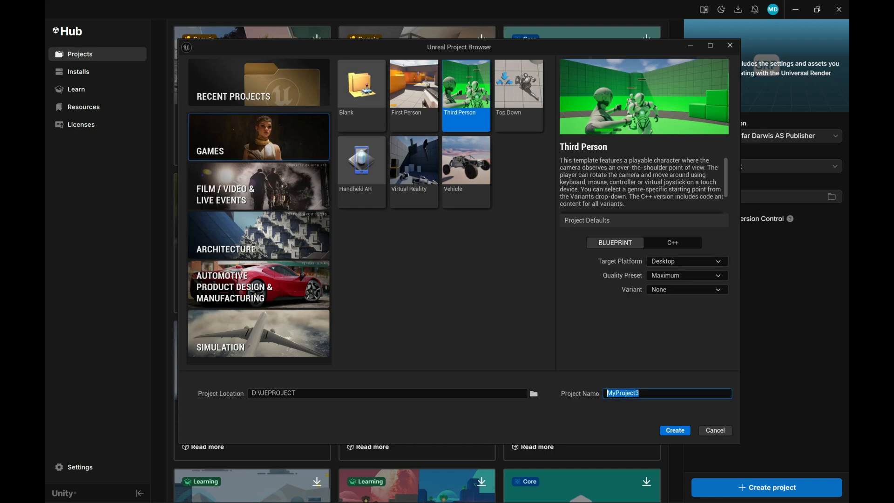
type("StartingUE")
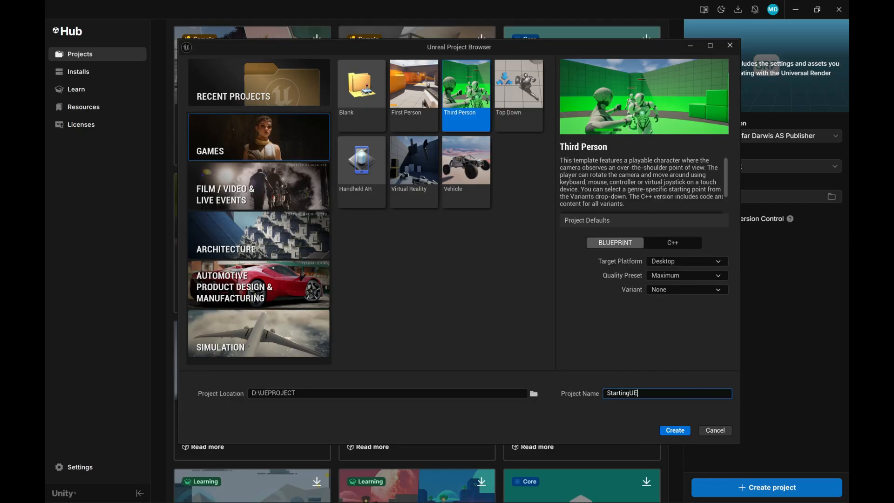
left_click(673, 243)
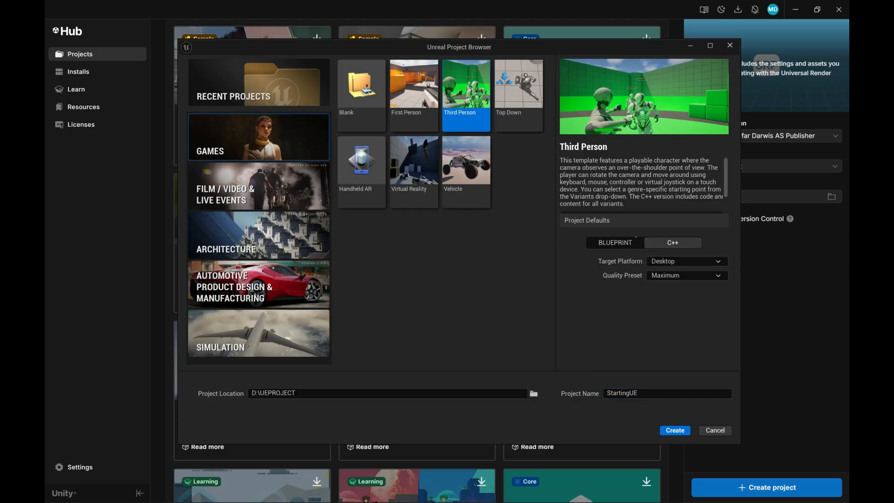
left_click(623, 243)
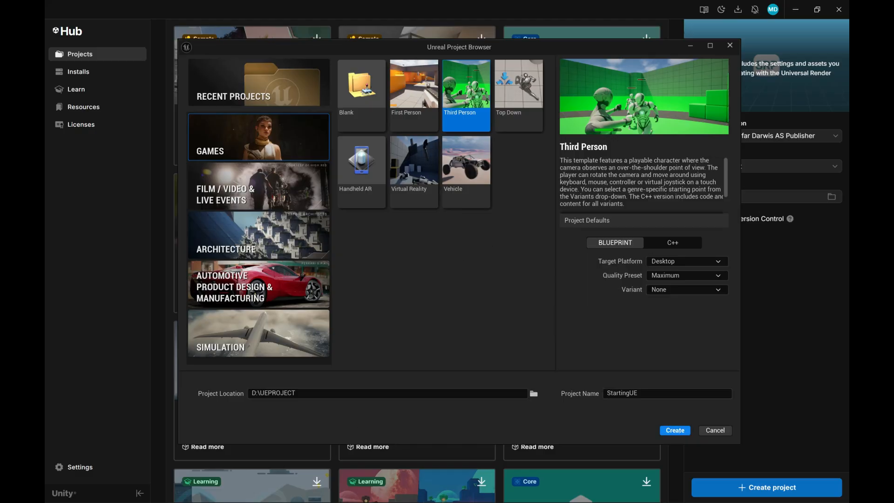
left_click(675, 430)
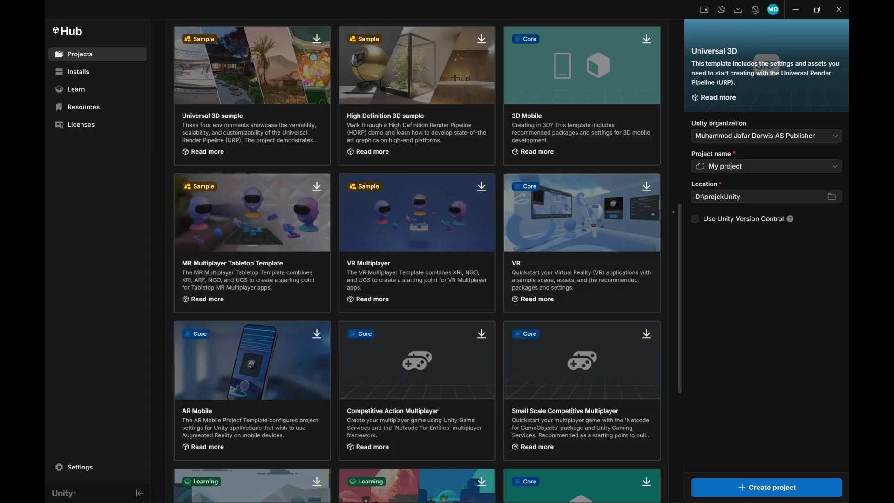
Step: Examine the Unity 6000.2.9f1 project templates, from the core render pipeline ones to the multiplayer and microgame ones
scroll(417, 261, "up", 8)
scroll(417, 261, "down", 2)
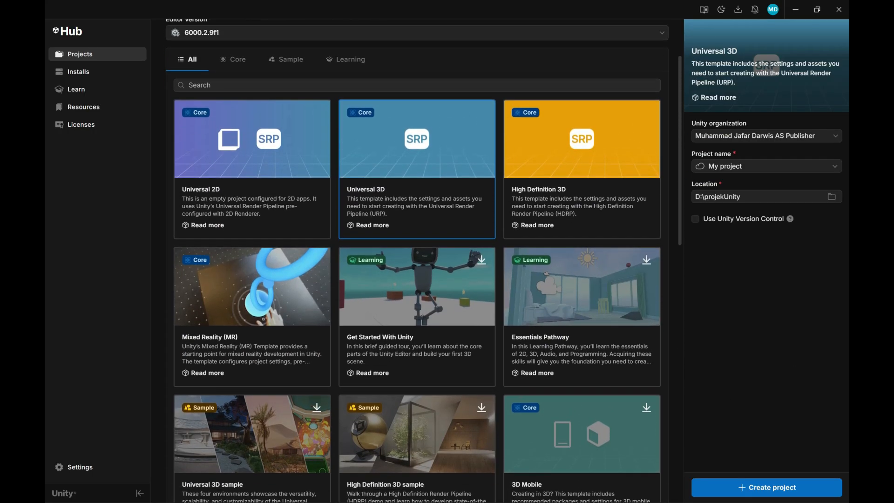
scroll(260, 203, "up", 2)
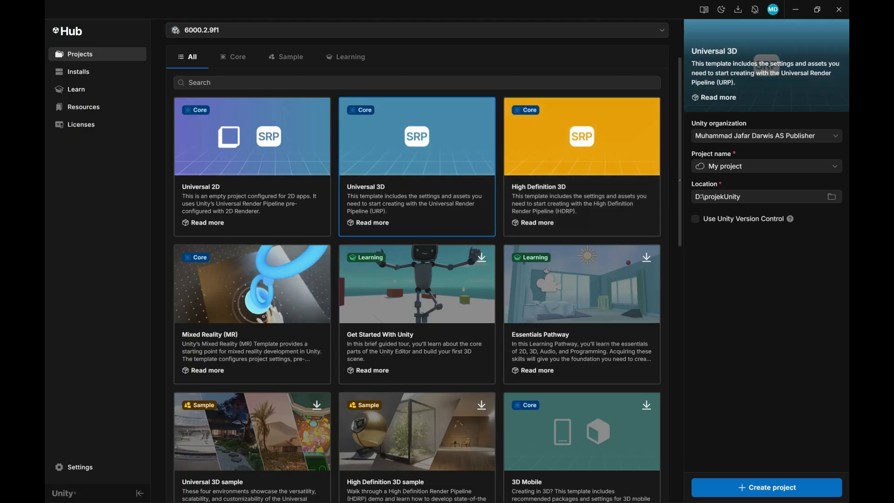
scroll(417, 260, "down", 3)
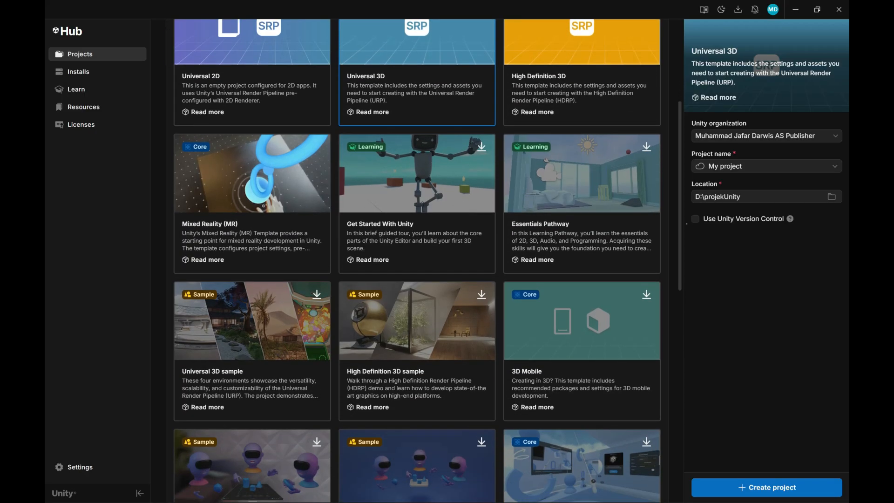
scroll(417, 261, "down", 2)
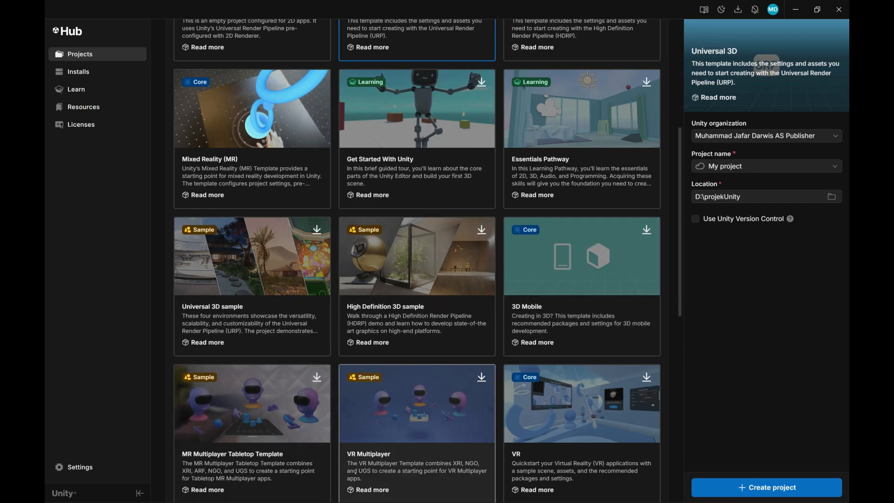
scroll(288, 318, "down", 6)
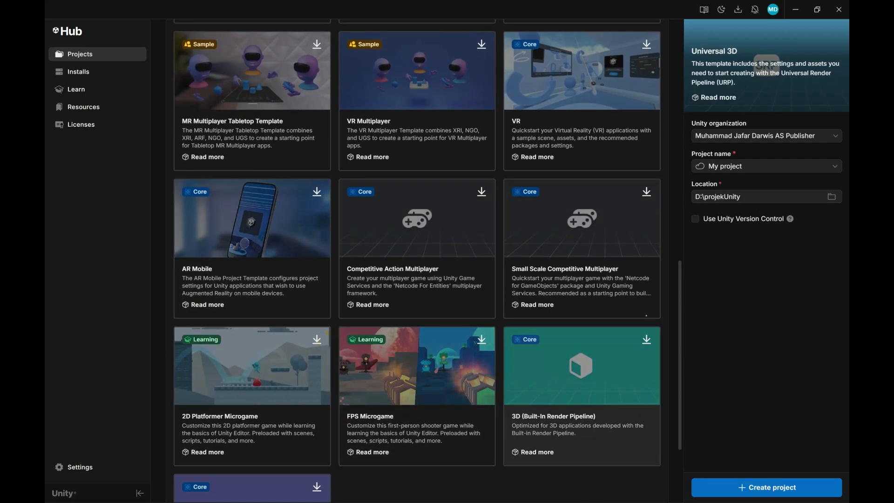
left_click_drag(679, 275, 678, 333)
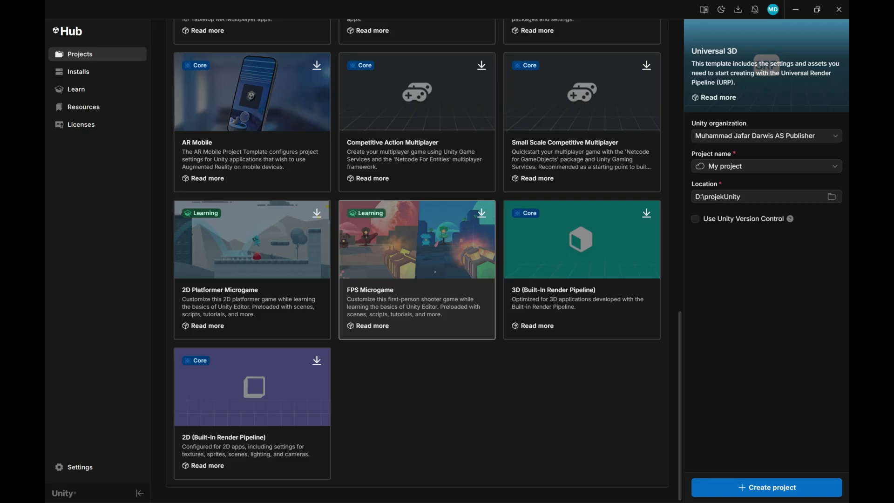
Step: Download the FPS Microgame learning template for the new Unity project
left_click(427, 280)
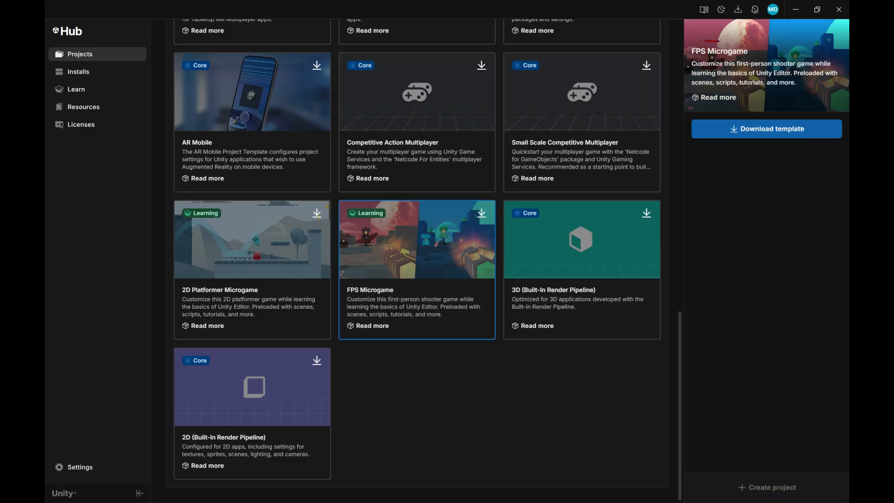
left_click(802, 130)
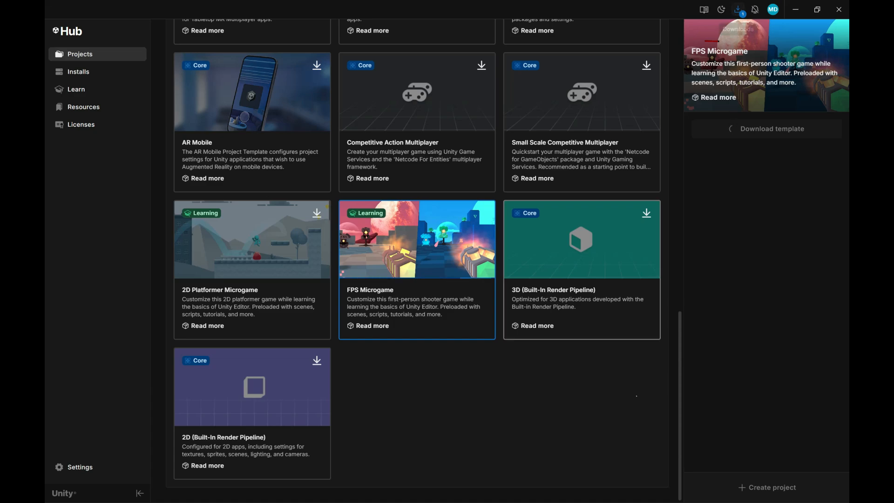
Step: Switch to the StartingUE project in Unreal Editor and enlarge the level viewport by shrinking the Content Browser and the Outliner area
key("super")
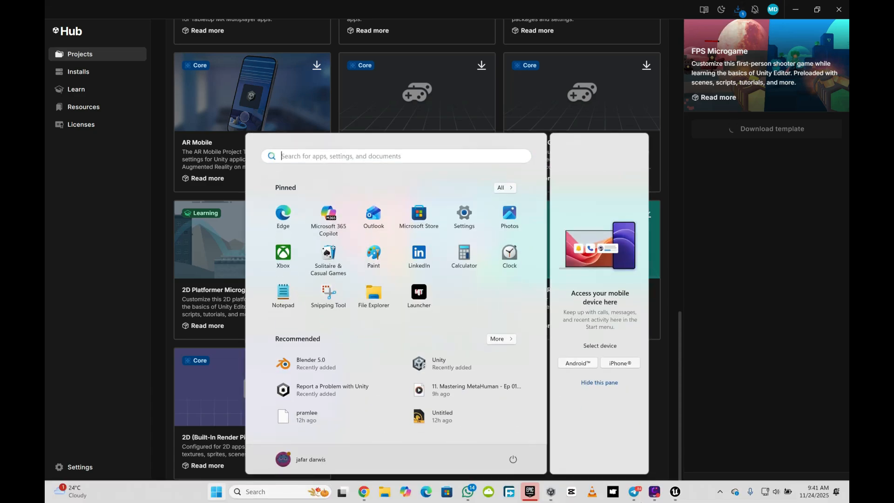
left_click(530, 492)
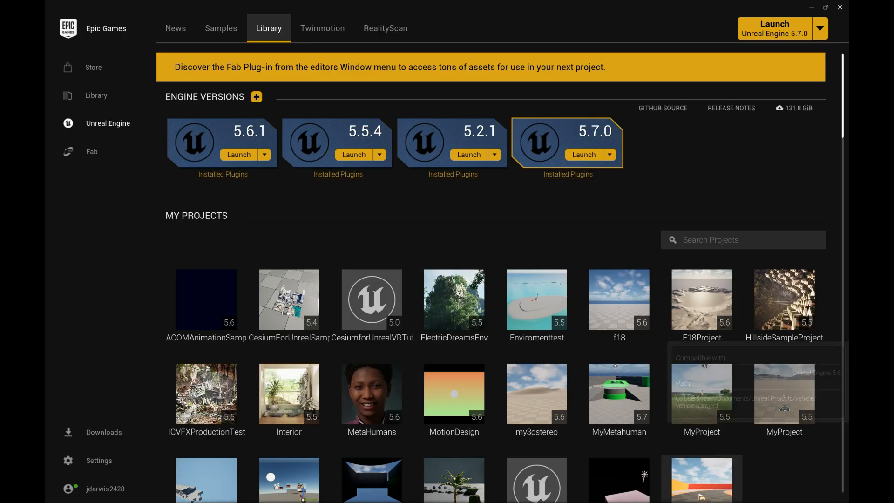
key("alt+Tab")
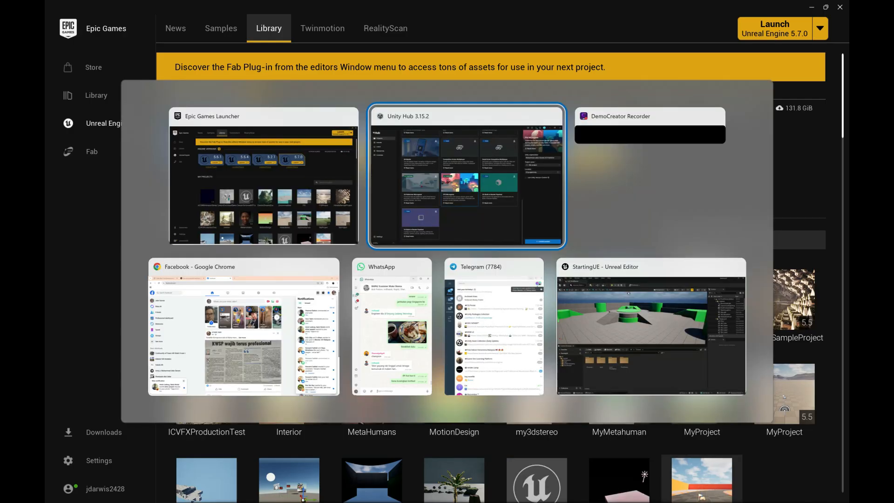
left_click(645, 333)
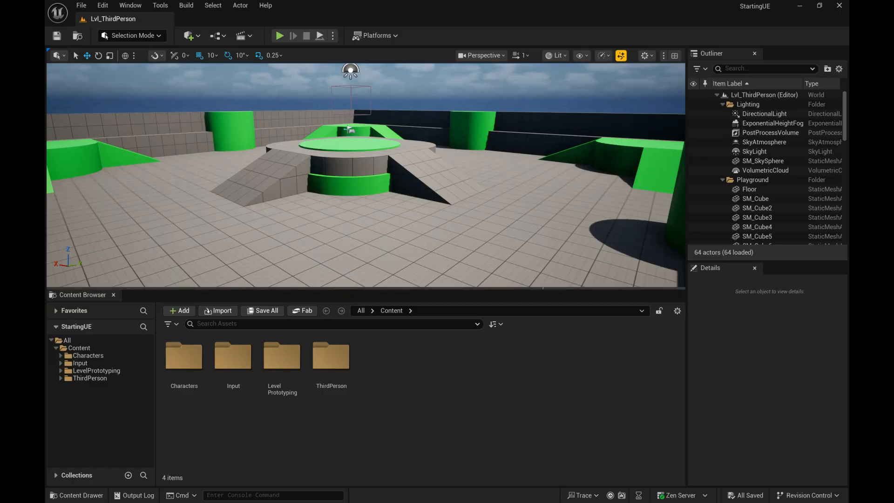
left_click_drag(542, 289, 557, 330)
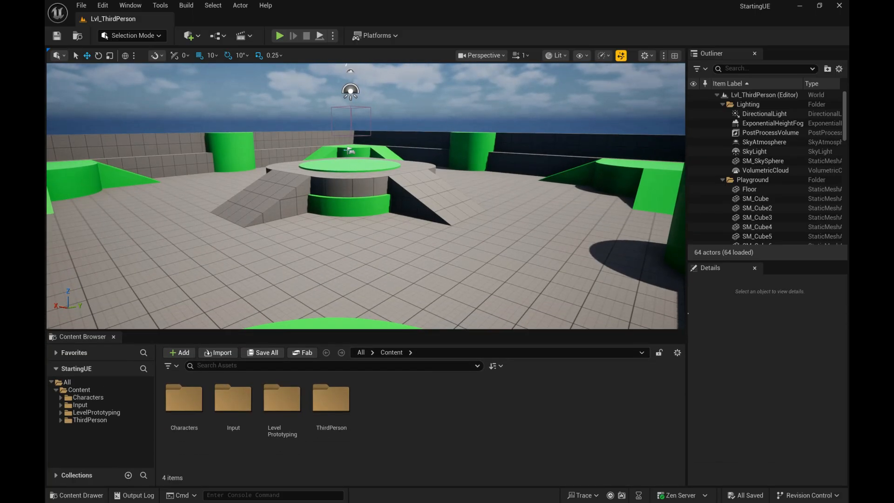
left_click_drag(686, 280, 748, 280)
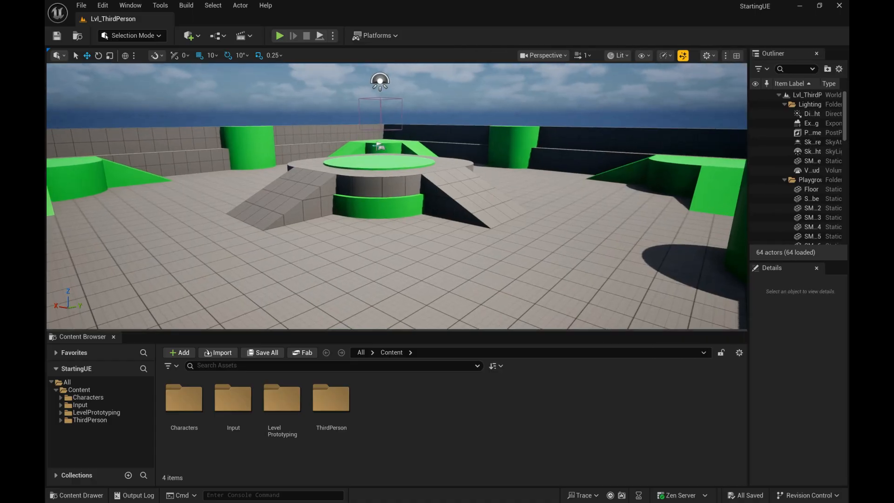
left_click_drag(611, 331, 612, 387)
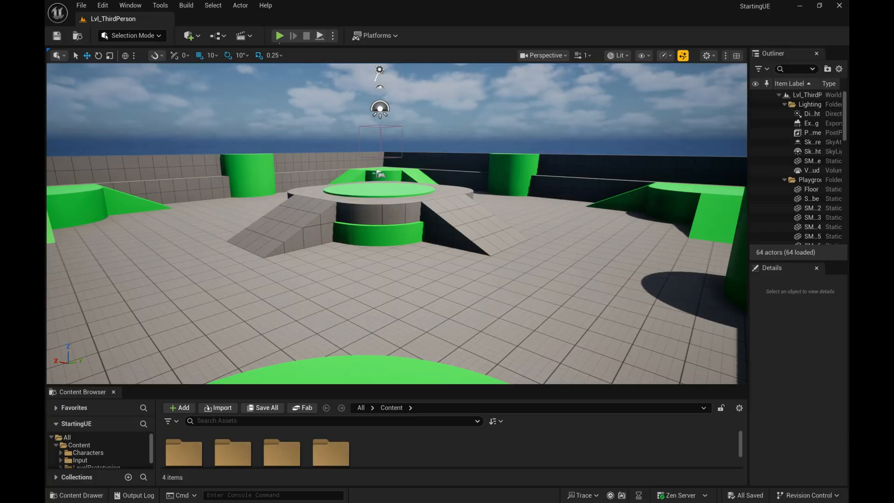
Step: Playtest the third-person level, run the character off the central platform and across the arena, and stop the session
left_click(279, 36)
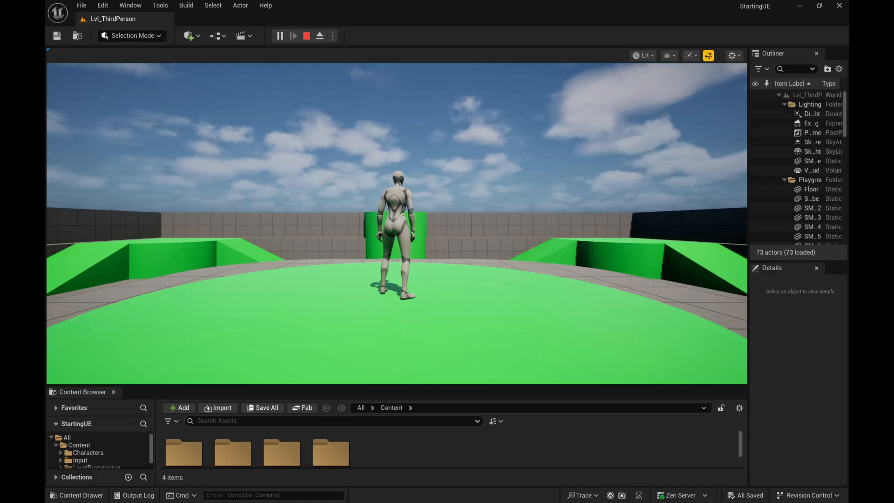
key("w")
key("w")
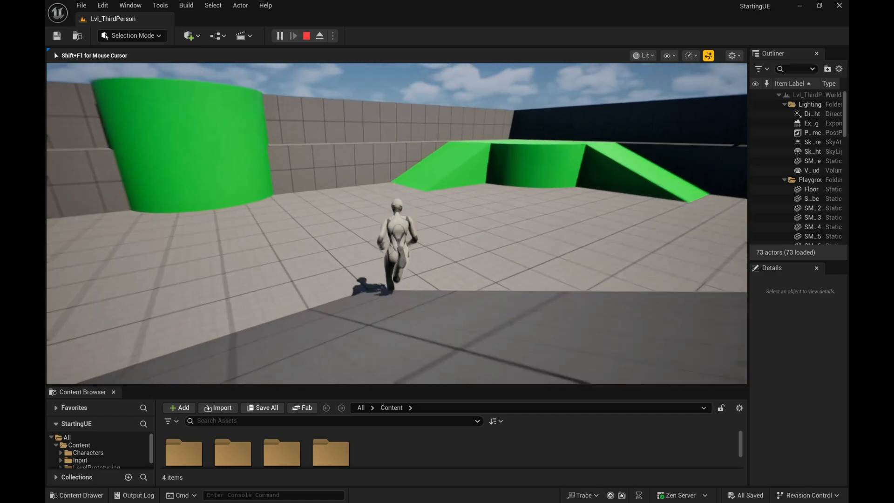
key("w")
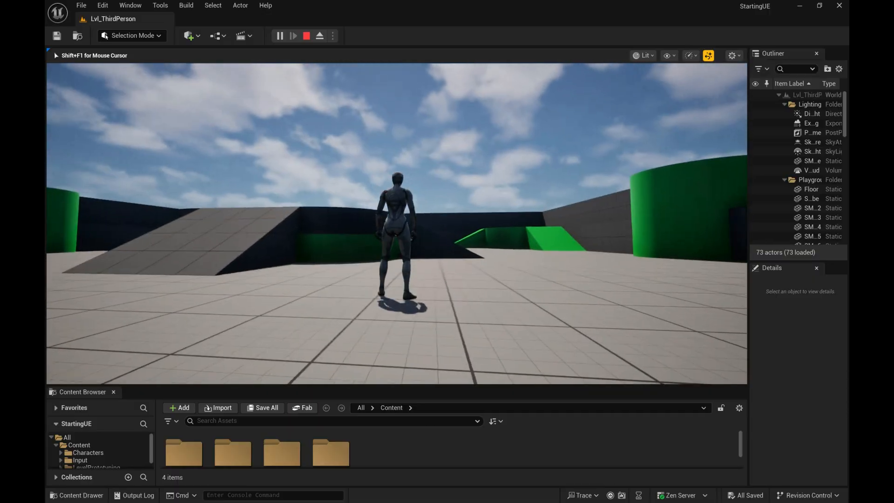
key("Escape")
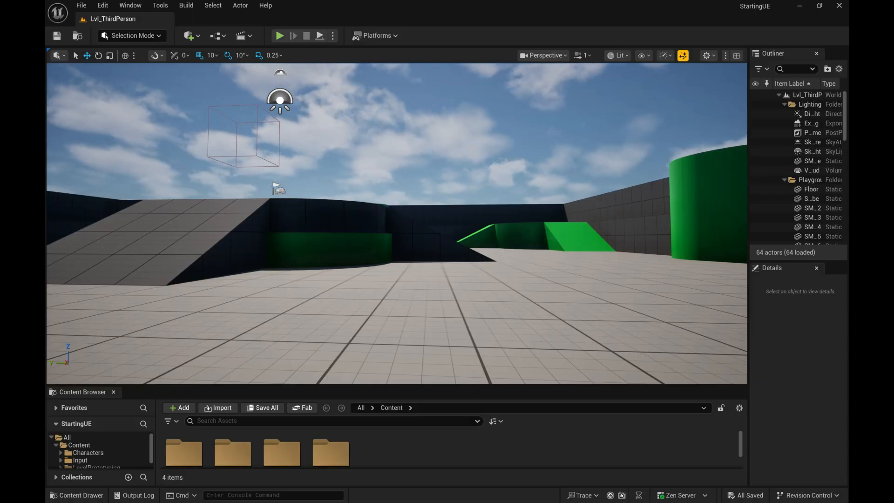
Step: Look around the Lvl_ThirdPerson arena from several angles by turning the viewport camera and flying it forward and back
left_click_drag(396, 223, 461, 278, "alt")
middle_click_drag(396, 223, 361, 222)
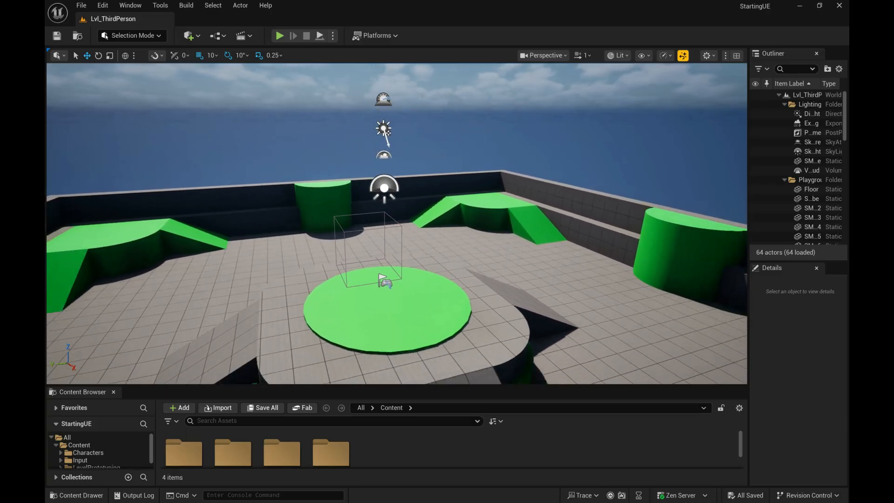
mouse_move(397, 223)
right_mouse_down("alt")
mouse_move(363, 223)
mouse_move(401, 223)
mouse_move(383, 223)
right_mouse_up("alt")
key("w")
key("s")
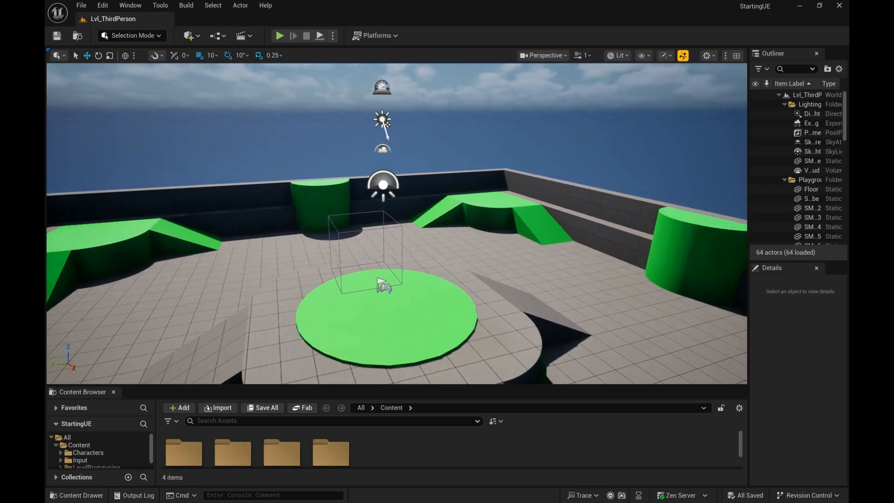
key("w")
mouse_move(397, 224)
right_mouse_down()
mouse_move(331, 210)
mouse_move(386, 212)
right_mouse_up()
left_click_drag(387, 212, 386, 220)
middle_click_drag(396, 223, 521, 234)
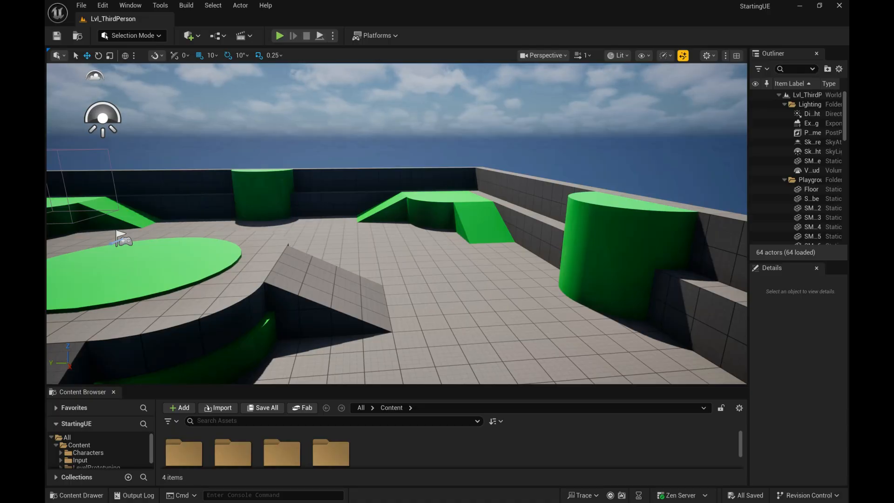
Step: Focus on the level's Floor, select SM_SkySphere, and view the arena closer and from farther away
right_click(471, 280)
left_click(517, 316)
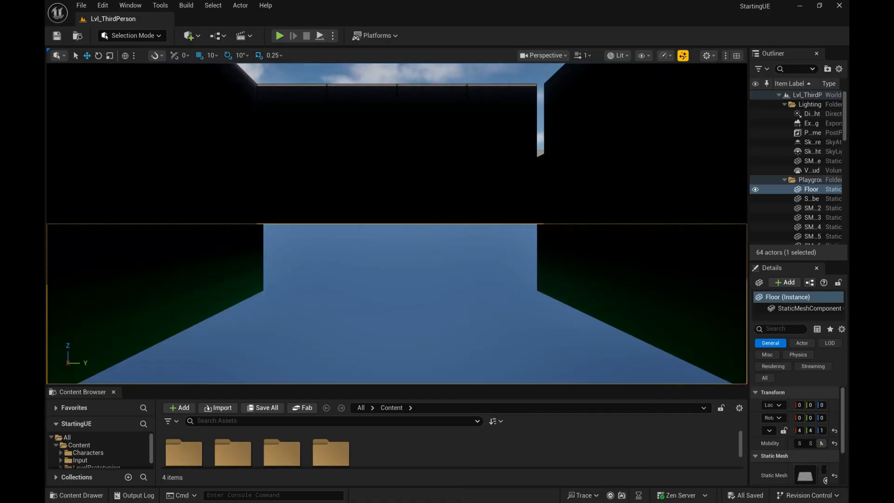
scroll(397, 224, "up", 5)
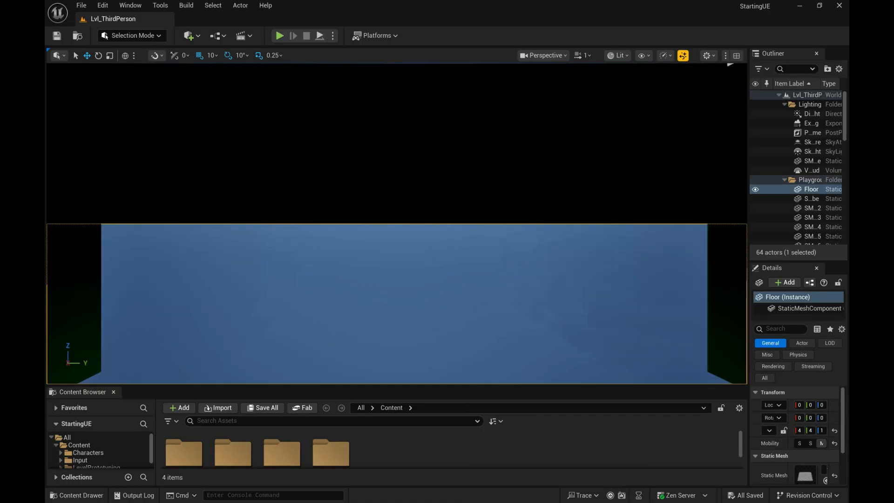
scroll(397, 223, "up", 1)
scroll(396, 223, "down", 4)
scroll(396, 224, "up", 2)
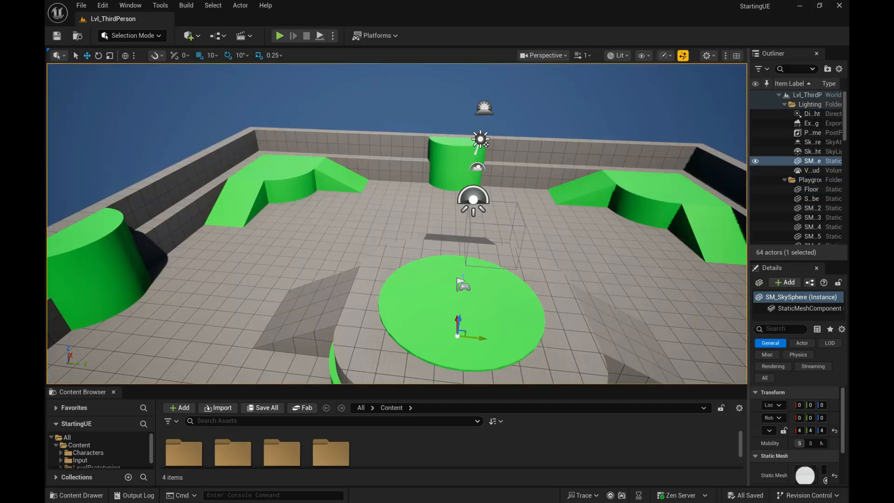
right_click_drag(396, 223, 398, 222)
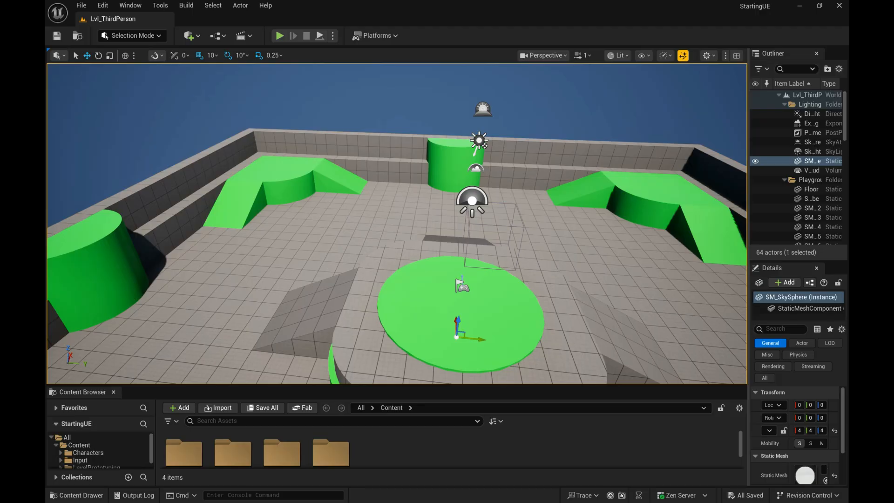
Step: Fly the viewport camera down among the arena's walls and ramps, raising and lowering it to demonstrate vertical movement
right_click_drag(398, 222, 841, 200)
key("w")
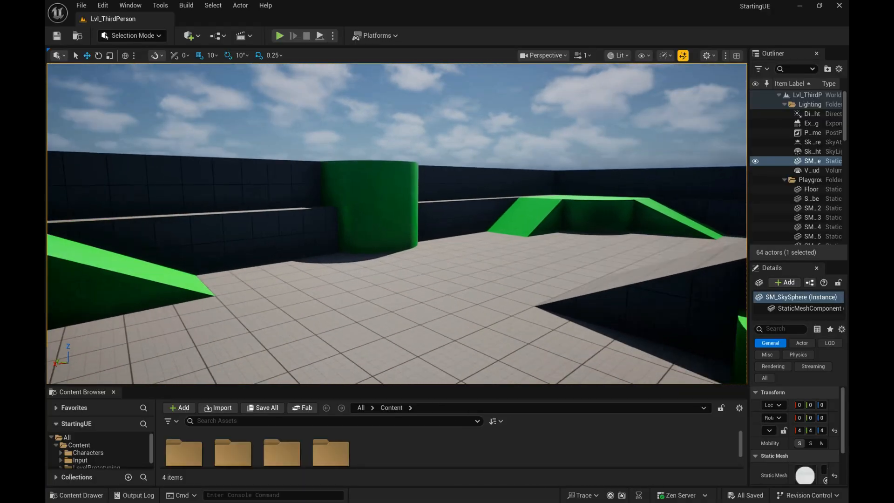
key("q")
key("e")
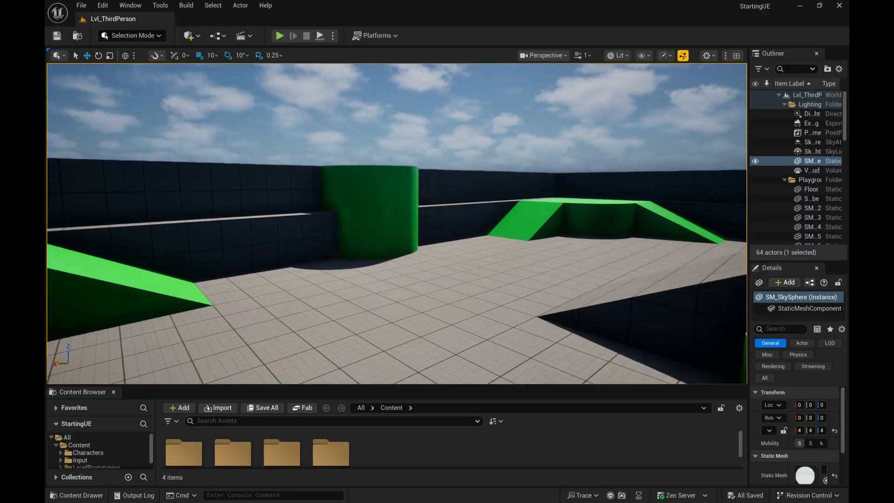
key("e")
right_click_drag(397, 223, 665, 249)
key("w")
key("w")
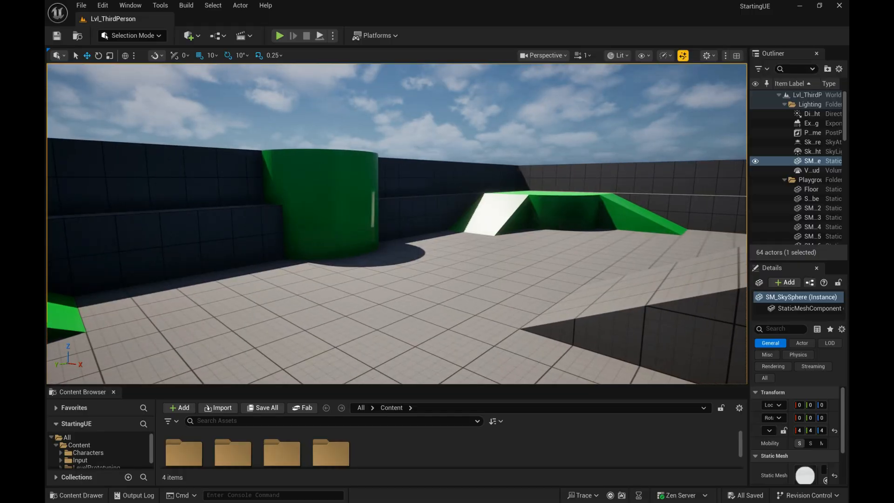
Step: Switch to Unity Hub and create a project named mytesting from the FPS Microgame template in D:\projekUnity
key("alt+Tab")
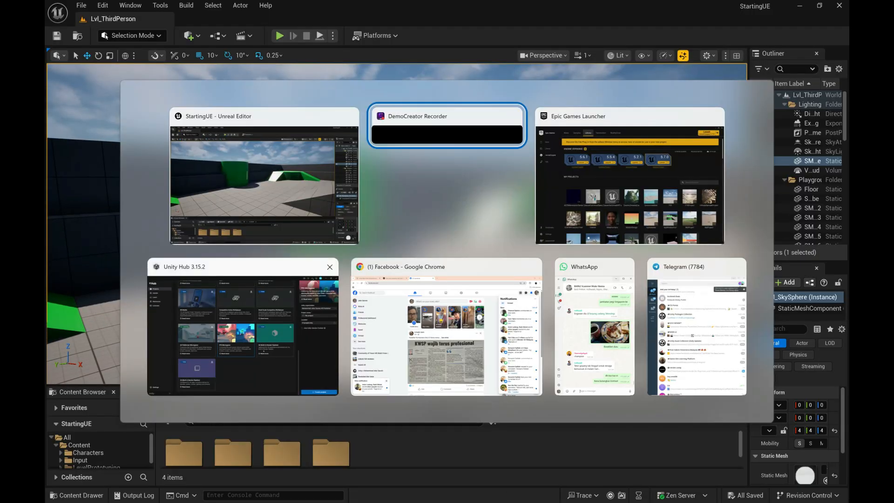
left_click(264, 351)
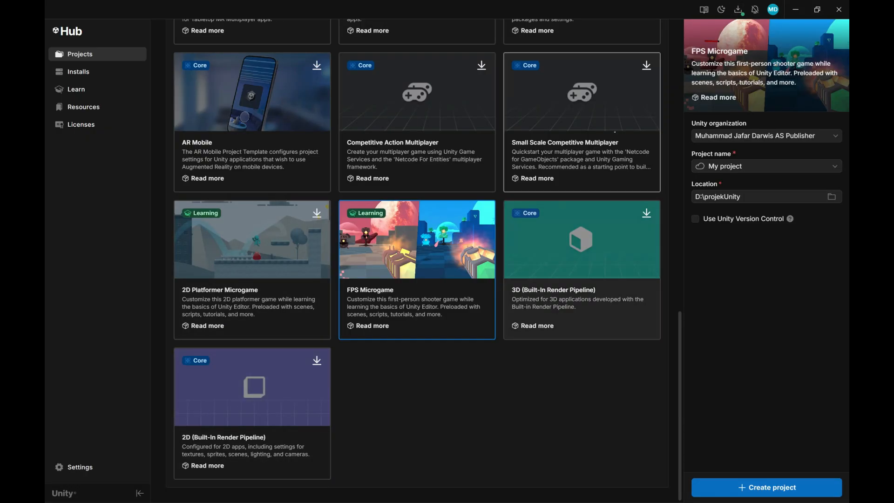
left_click(736, 166)
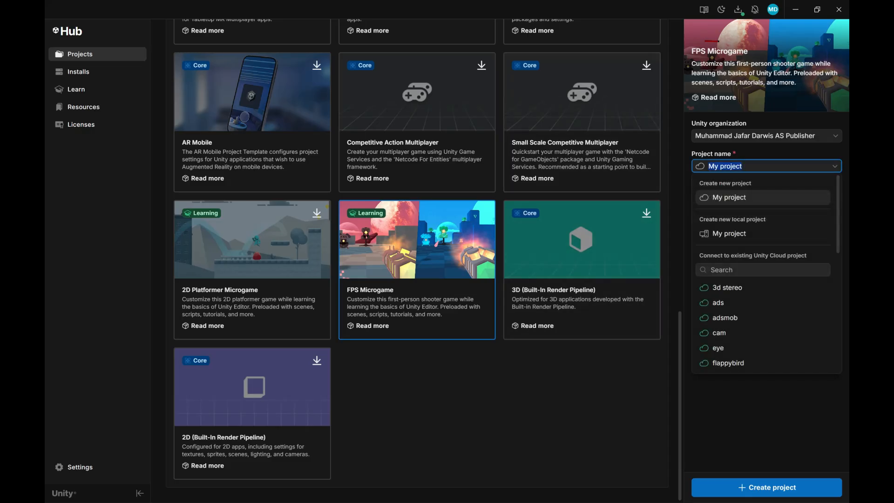
type("te")
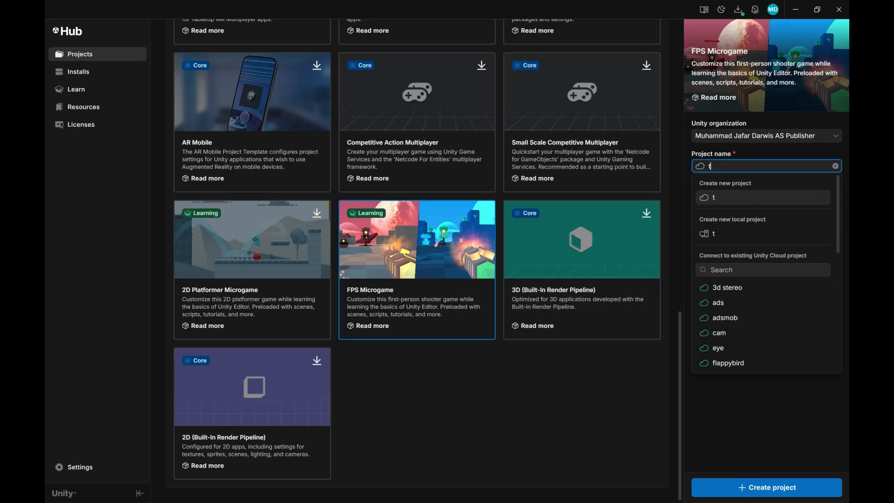
key("BackSpace")
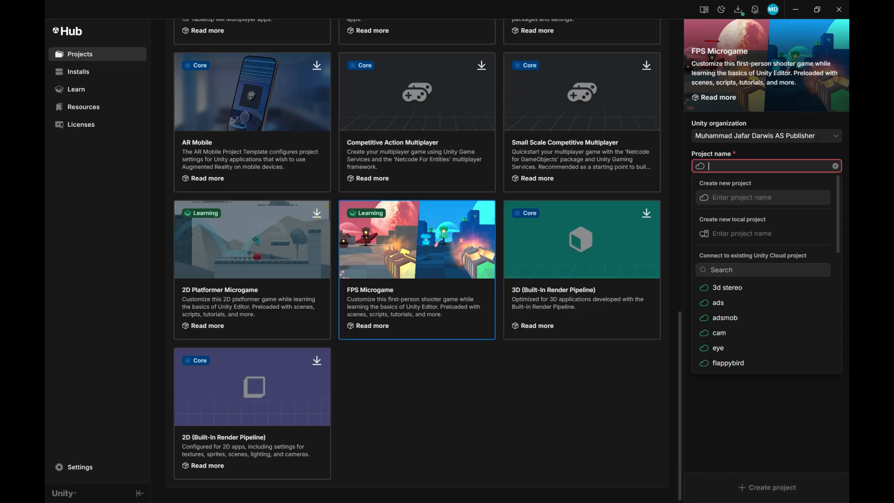
type("mytesting")
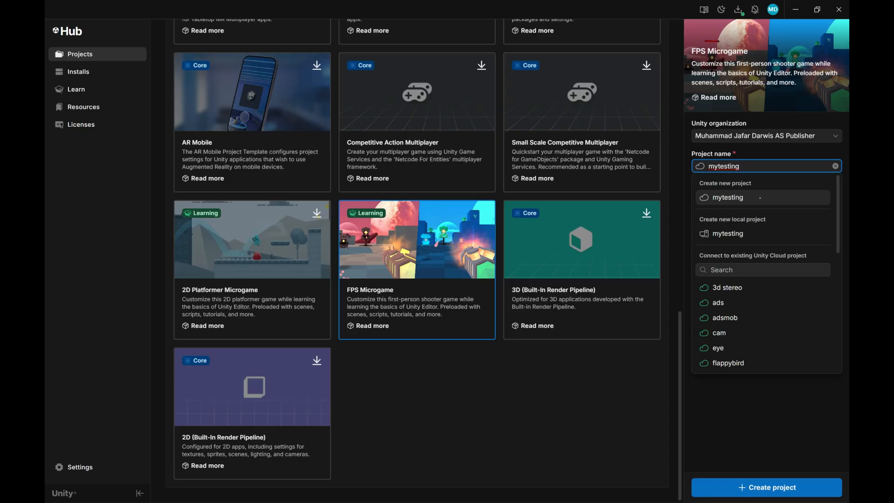
left_click(796, 193)
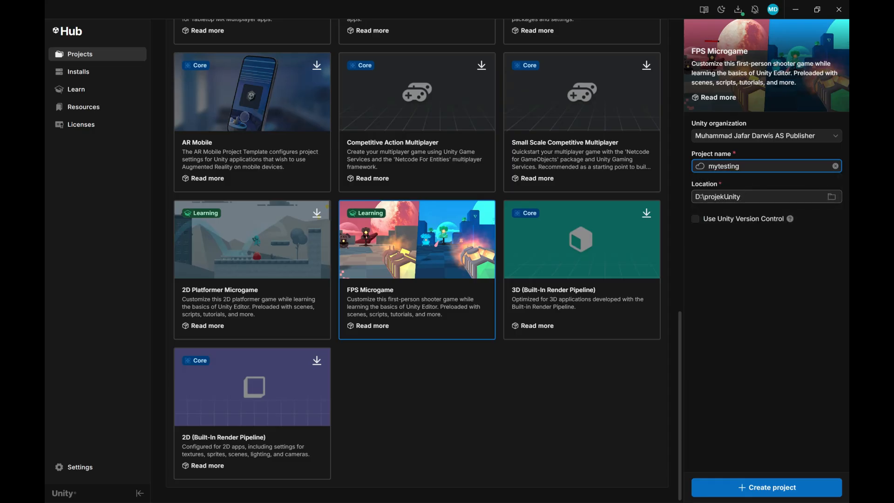
left_click(773, 487)
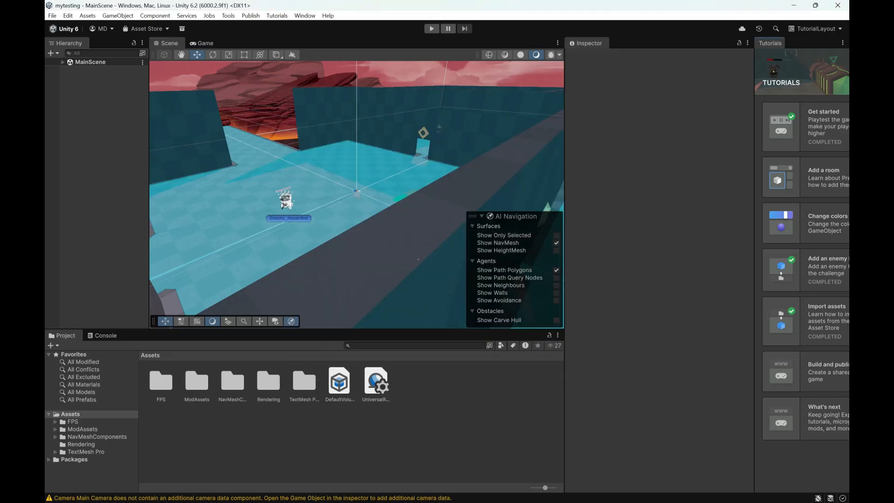
Step: Playtest MainScene by moving the player around the room and firing the weapon, and stop the game
left_click(432, 29)
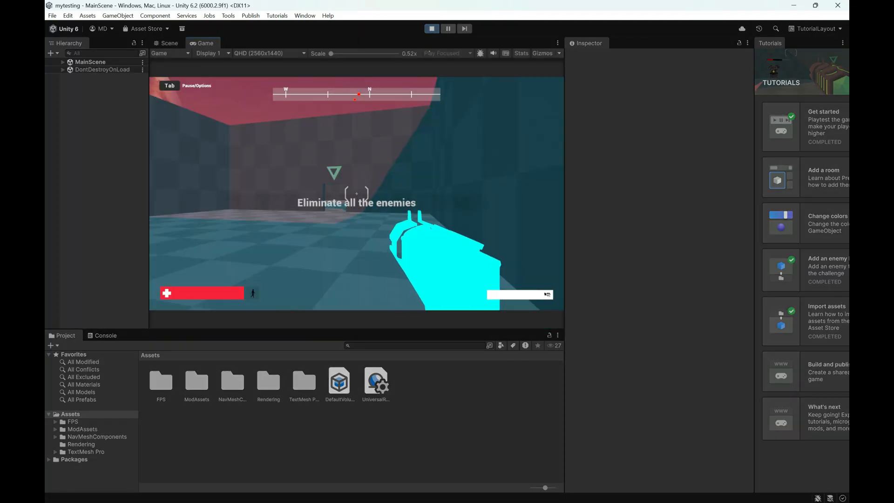
key("w")
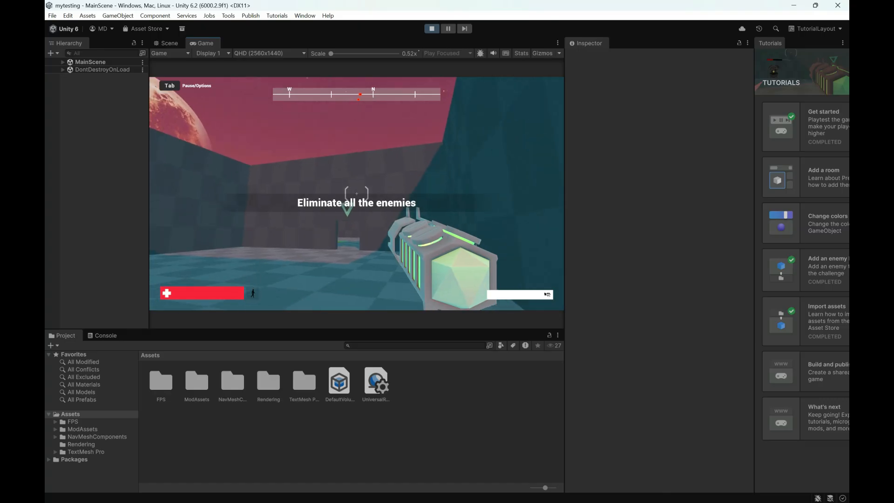
left_click(357, 193)
key("w")
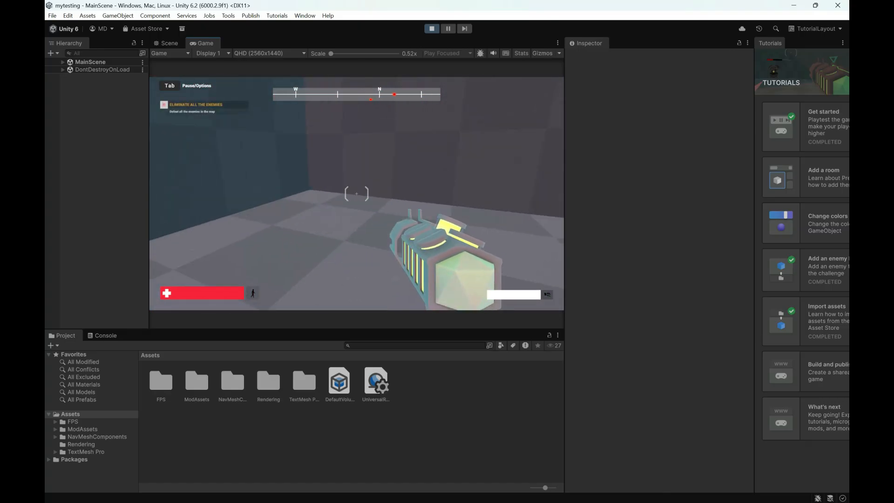
key("w")
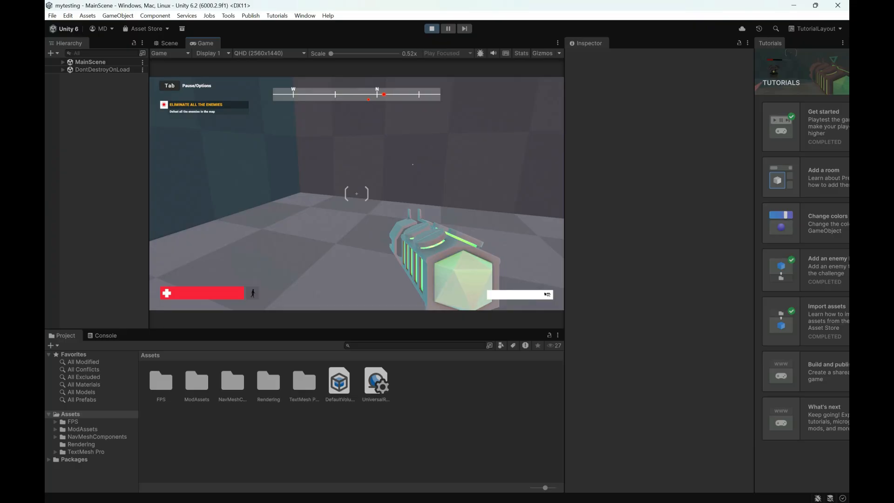
left_click(356, 193)
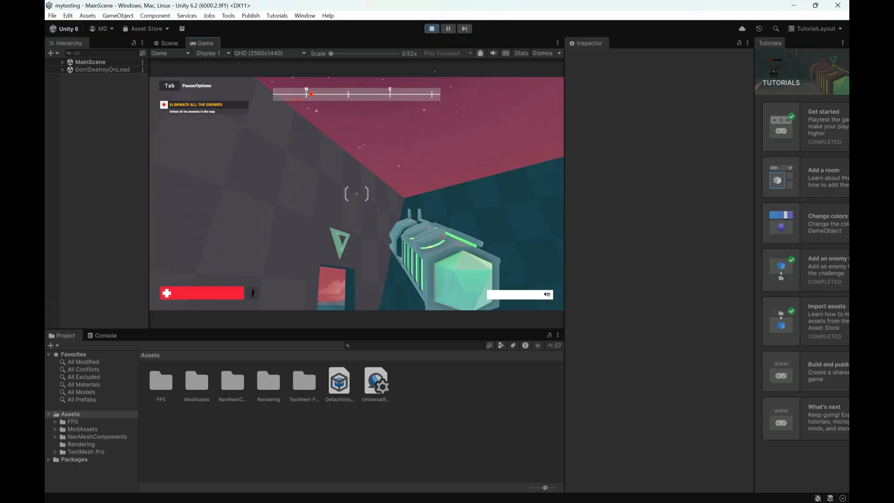
key("ctrl+p")
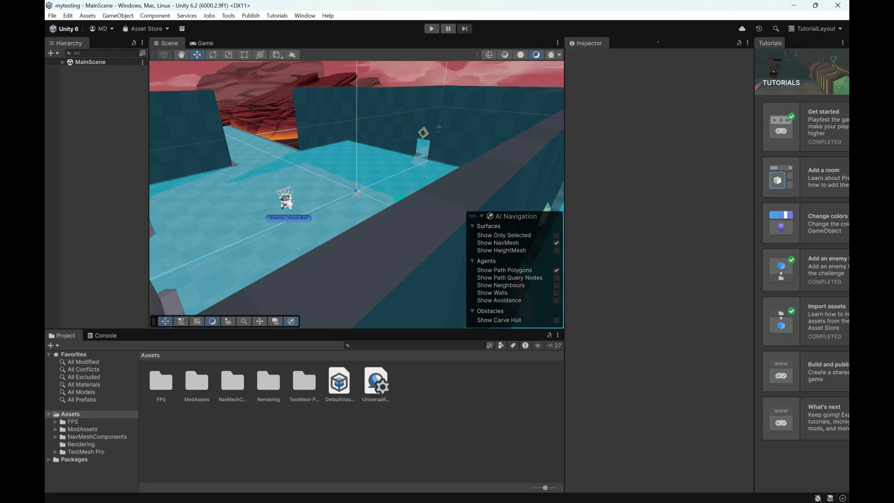
Step: Widen the Scene view and look around the level from overhead and from just above the floor
left_click_drag(563, 153, 694, 153)
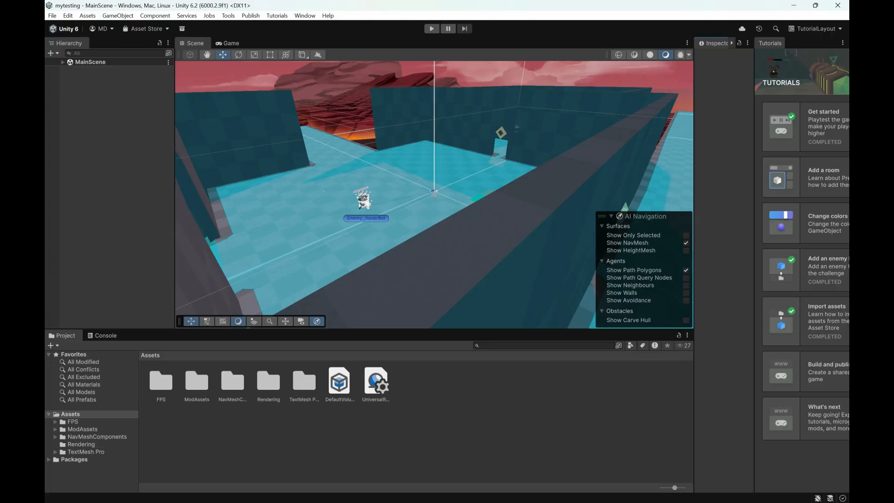
left_click_drag(324, 191, 285, 321, "alt")
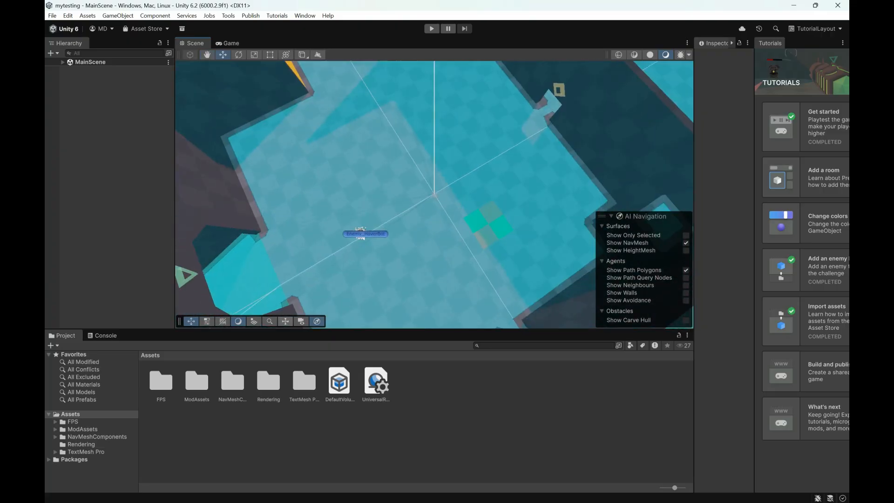
middle_click_drag(286, 297, 161, 374)
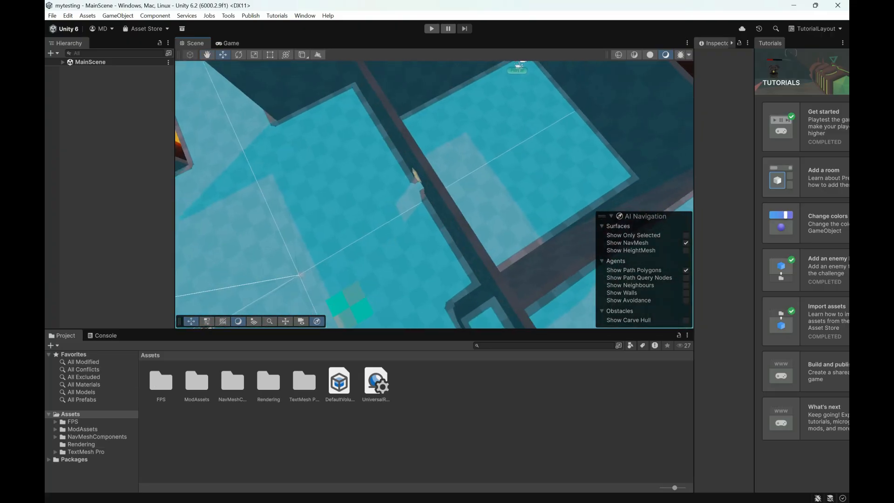
middle_click_drag(248, 253, 437, 194)
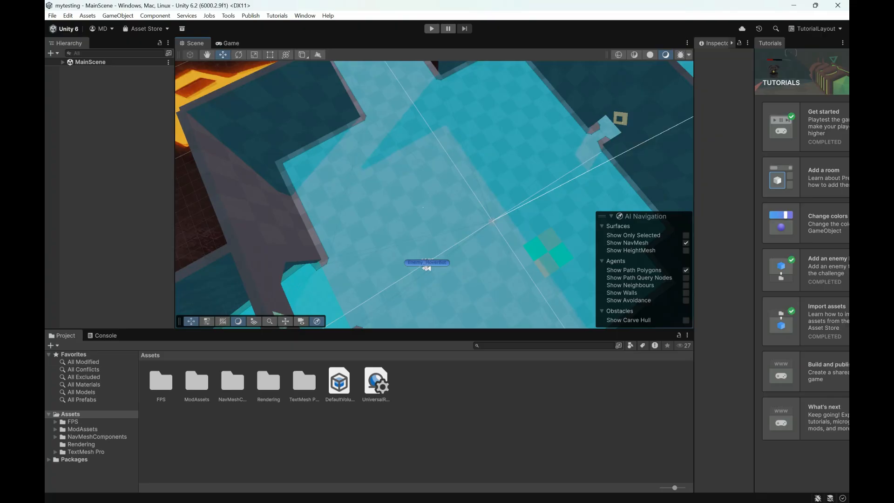
right_click_drag(437, 194, 461, 198, "alt")
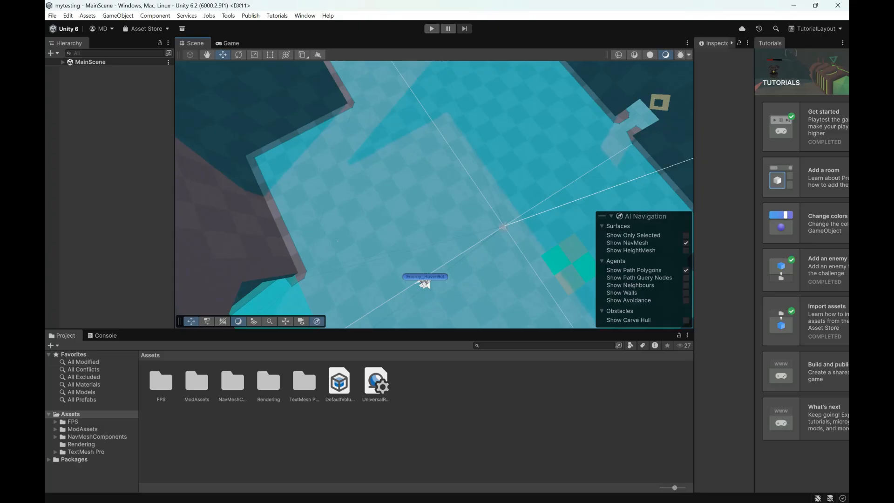
right_click_drag(368, 254, 472, 222)
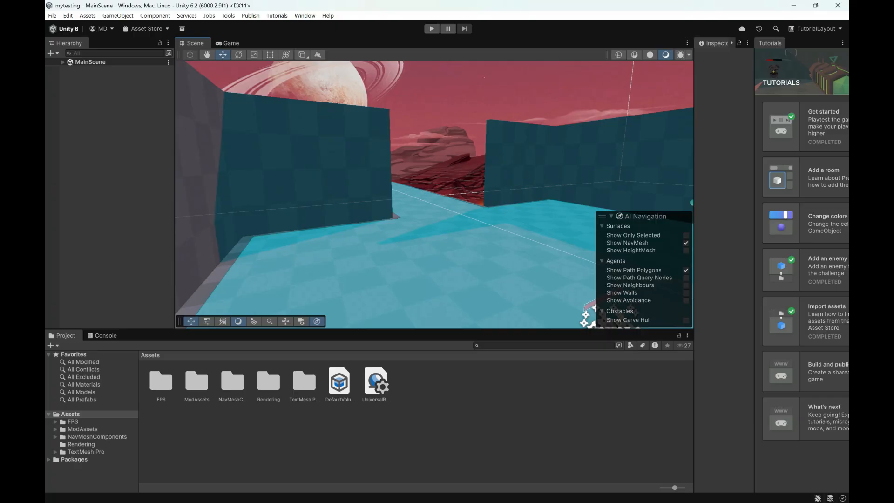
Step: Switch to Unreal Editor, select the green cylinder piece SM_Cylinder6, and widen the Outliner and Details area
key("alt+Tab")
key("alt+Tab")
key("alt+Tab")
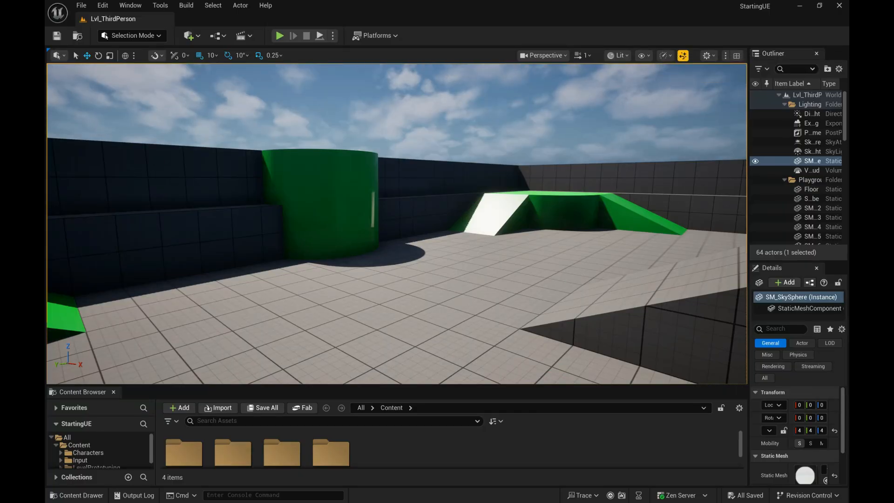
left_click(316, 200)
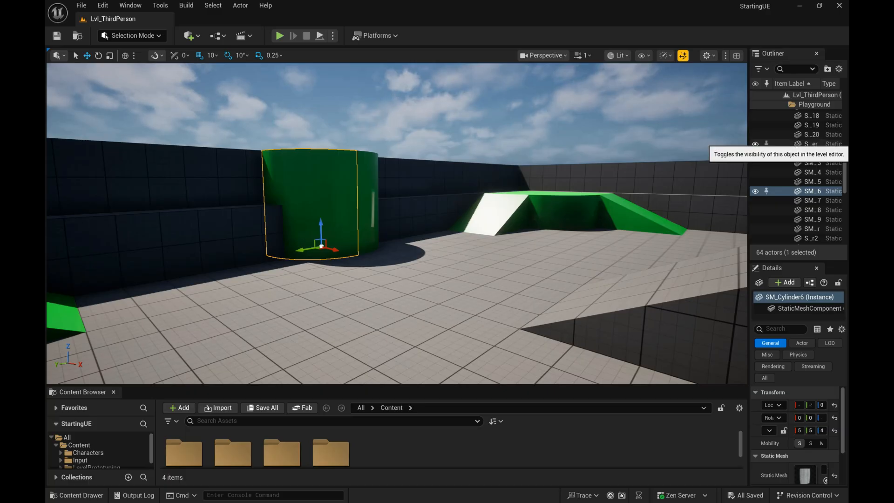
left_click_drag(748, 139, 600, 139)
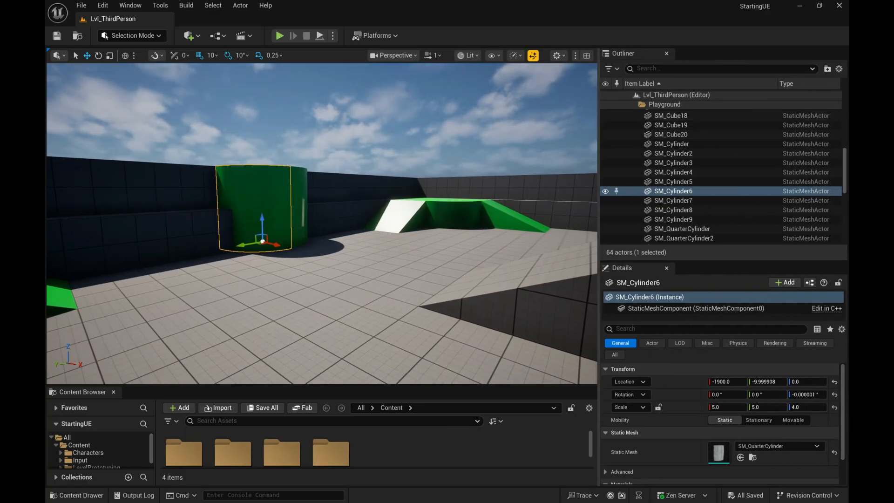
Step: Go through the Playground actors one by one, including SM_Cylinder7 and SM_Cube20, and return to SM_Cylinder6
left_click(673, 201)
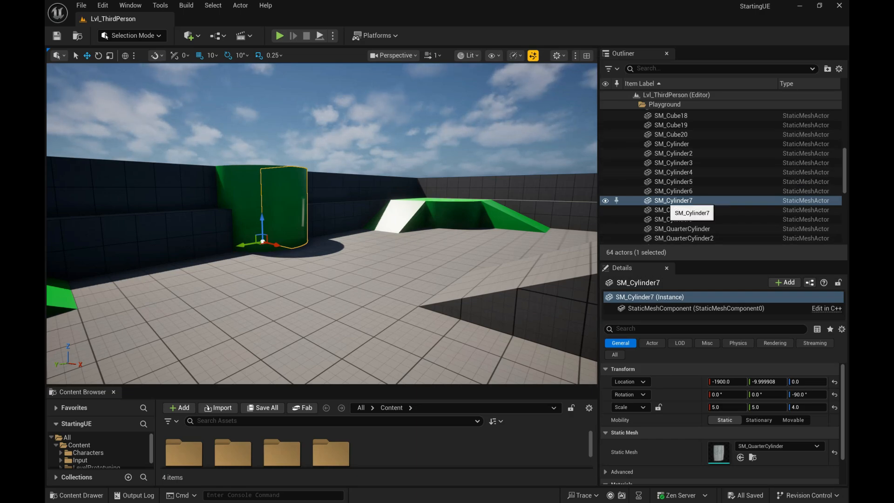
left_click(669, 191)
key("Up")
key("Up")
key("Up")
key("Up")
key("Up")
key("Up")
key("Up")
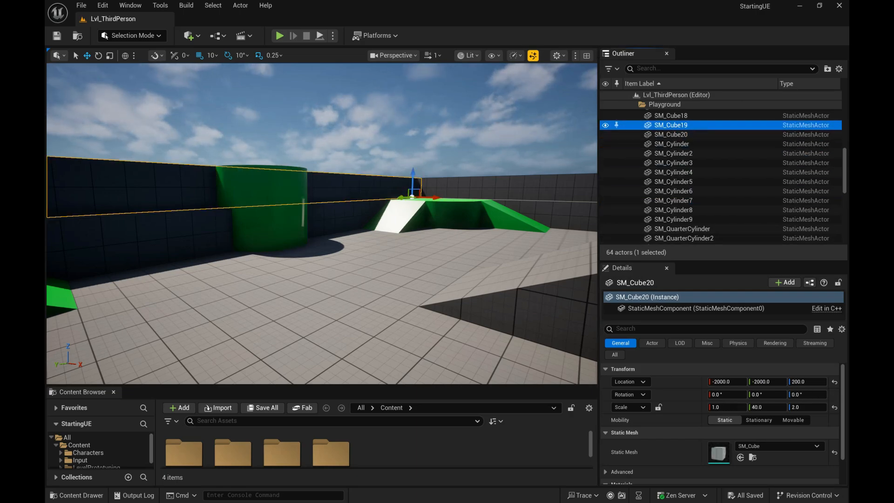
key("Down")
key("Down")
key("Down")
key("Down")
key("Down")
key("Down")
left_click(673, 210)
left_click(682, 229)
left_click(673, 191)
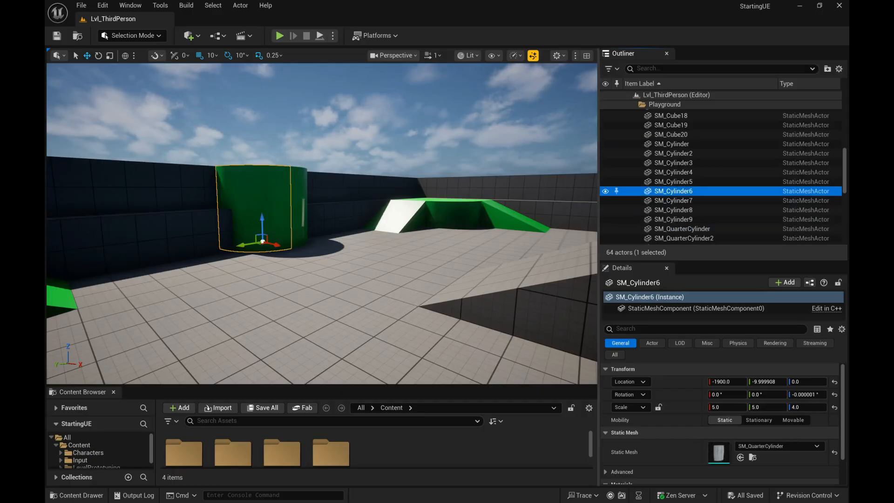
Step: Select the Playground folder and collapse it, expanding and collapsing it again as a demonstration
key("Up")
key("Up")
key("Up")
key("Up")
key("Up")
key("Up")
key("Up")
key("Up")
key("Up")
key("Up")
key("Up")
key("Up")
key("Up")
key("Up")
key("Up")
key("Up")
key("Up")
key("Up")
key("Up")
key("Up")
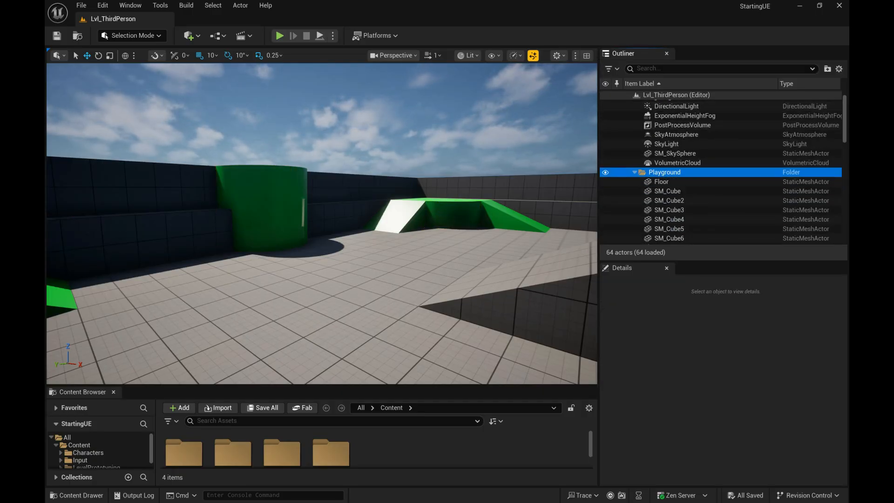
key("Left")
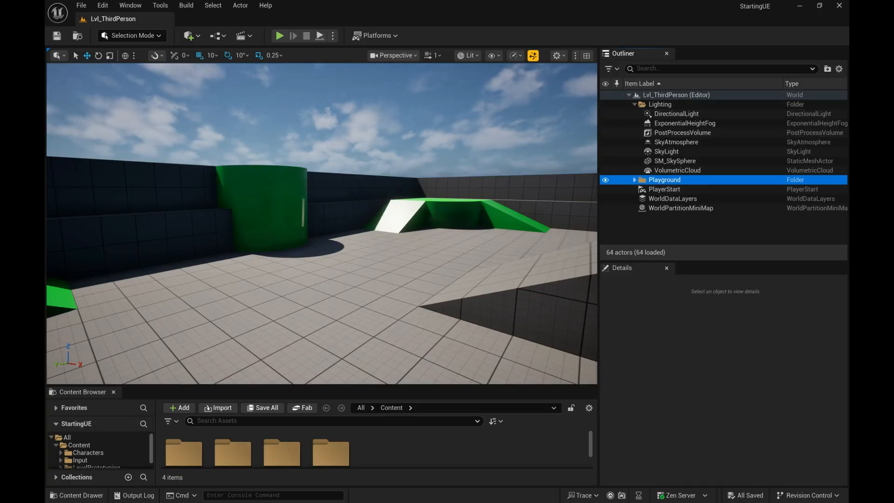
key("Right")
key("Left")
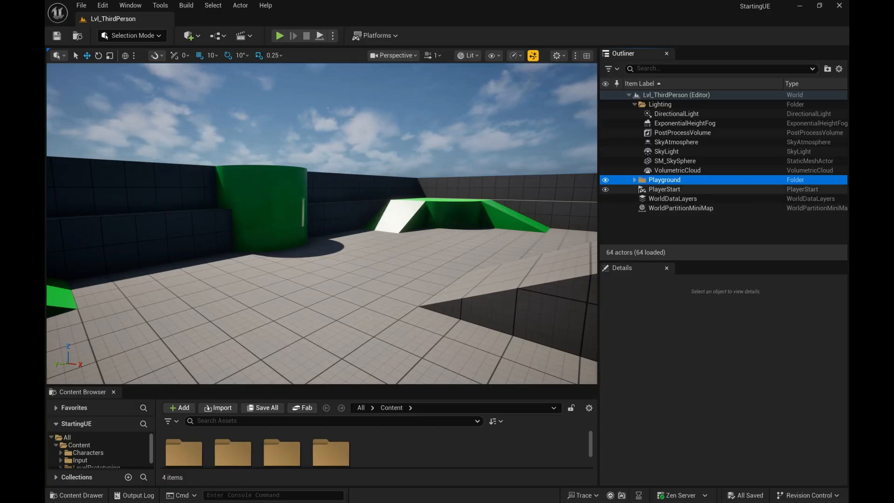
Step: Hide and show the Playground folder's objects several times, ending with the folder visible
left_click(605, 180)
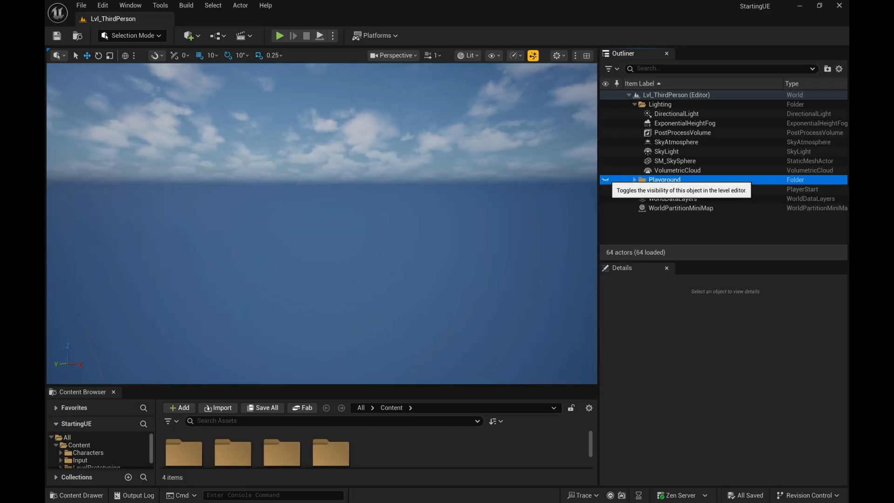
left_click(605, 179)
left_click(605, 180)
left_click(606, 180)
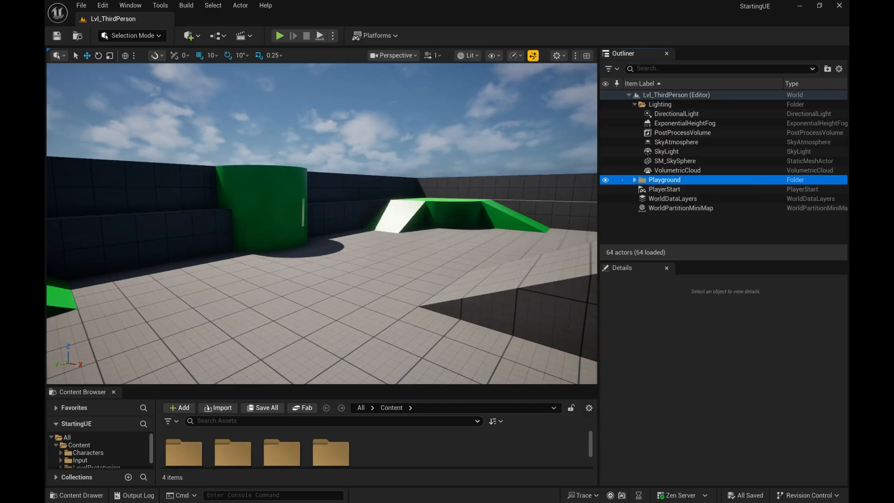
left_click(605, 180)
left_click(605, 180)
left_click(605, 180)
left_click(605, 180)
left_click(606, 179)
left_click(605, 179)
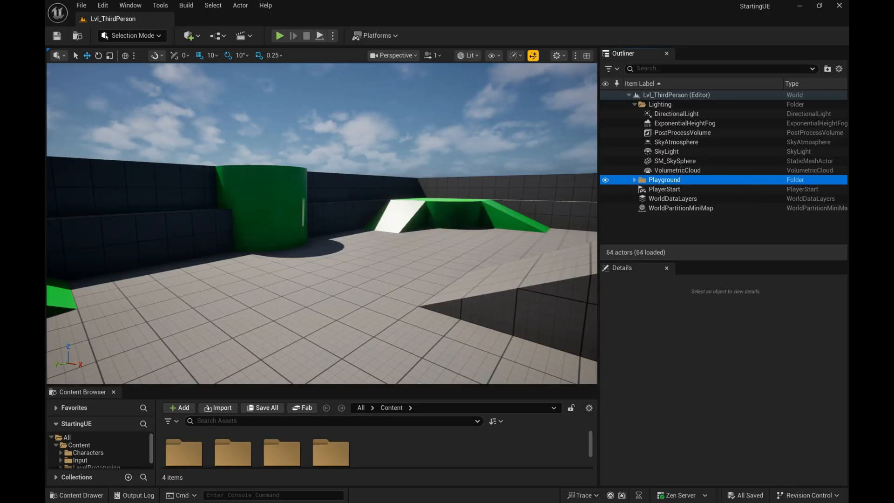
left_click(605, 179)
left_click(605, 180)
left_click(605, 180)
left_click(605, 179)
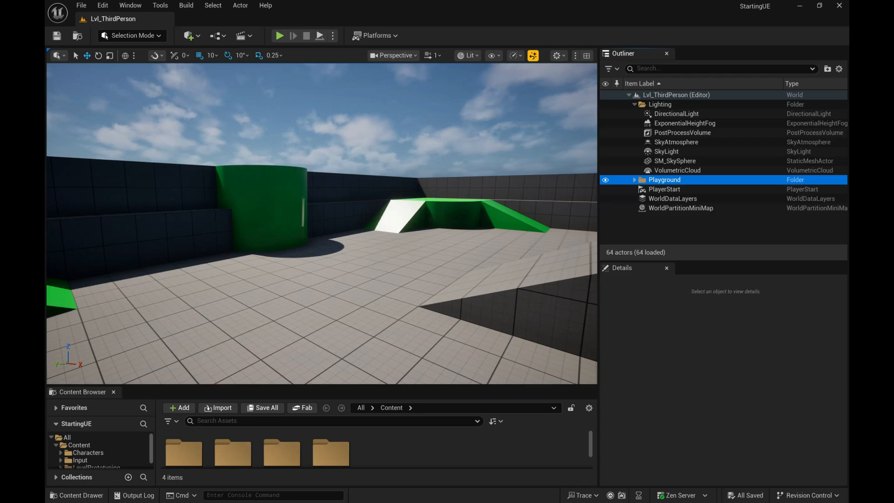
Step: Switch to Unity, expand MainScene, select Patrol and then Player, and focus the Scene view on Player
key("alt+Tab")
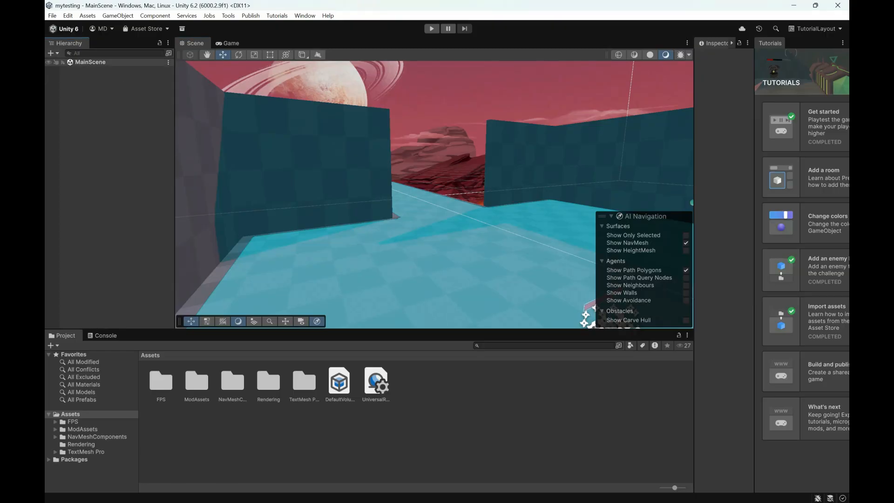
left_click(62, 62)
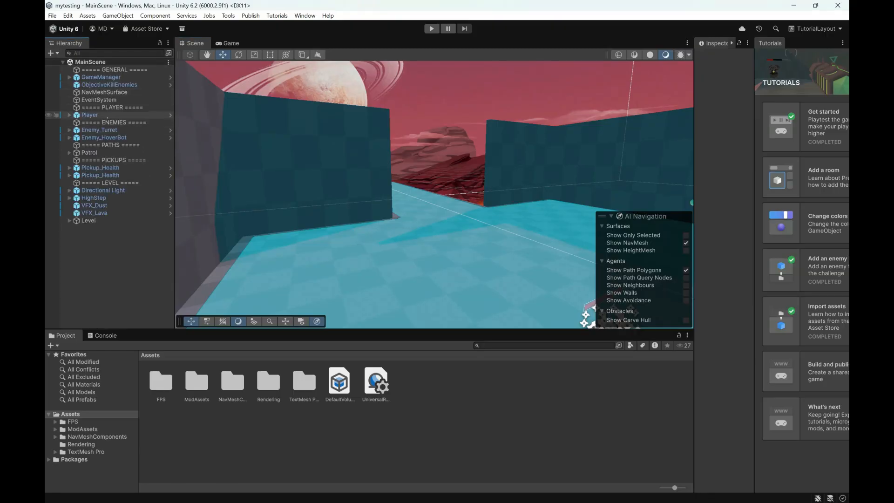
left_click(89, 152)
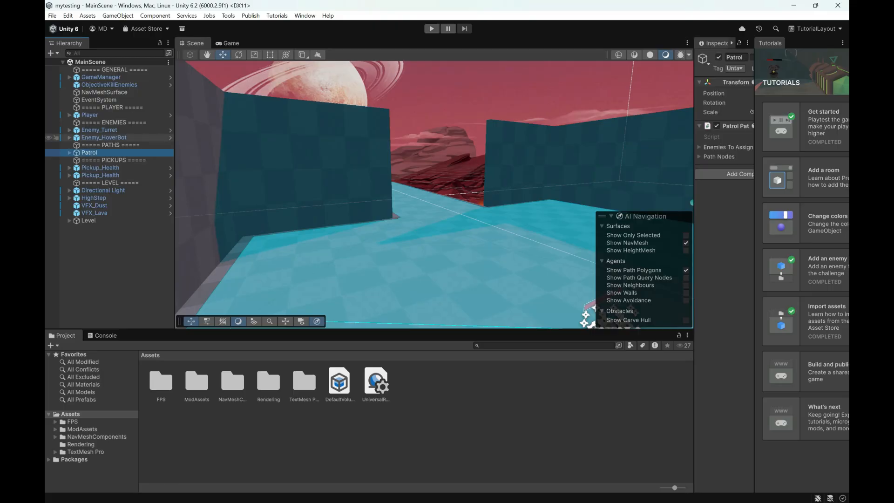
left_click(89, 115)
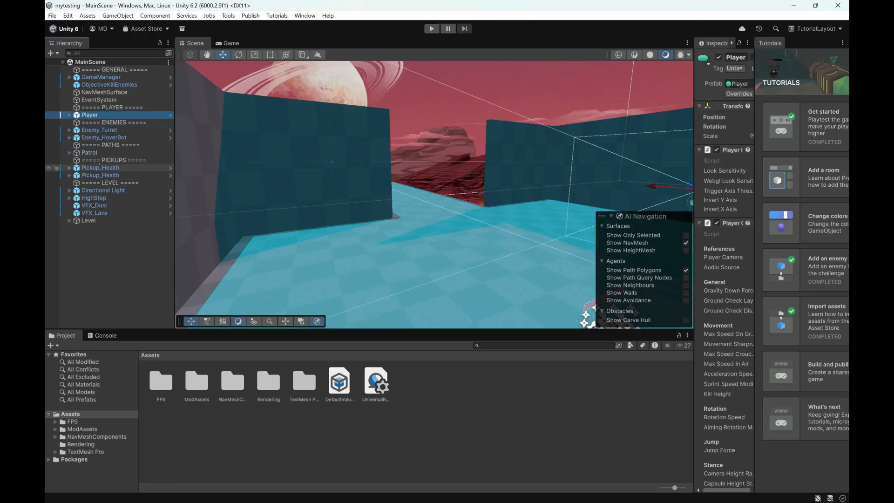
double_click(127, 116)
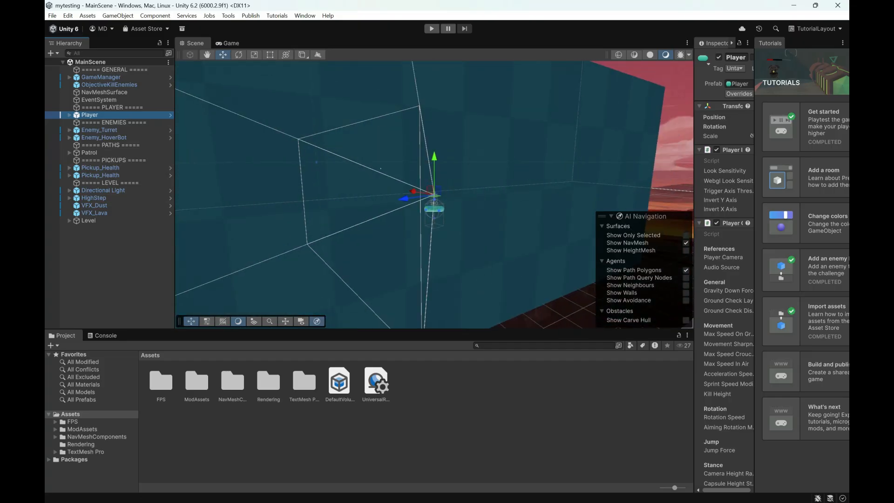
right_click_drag(347, 184, 266, 140)
key("f")
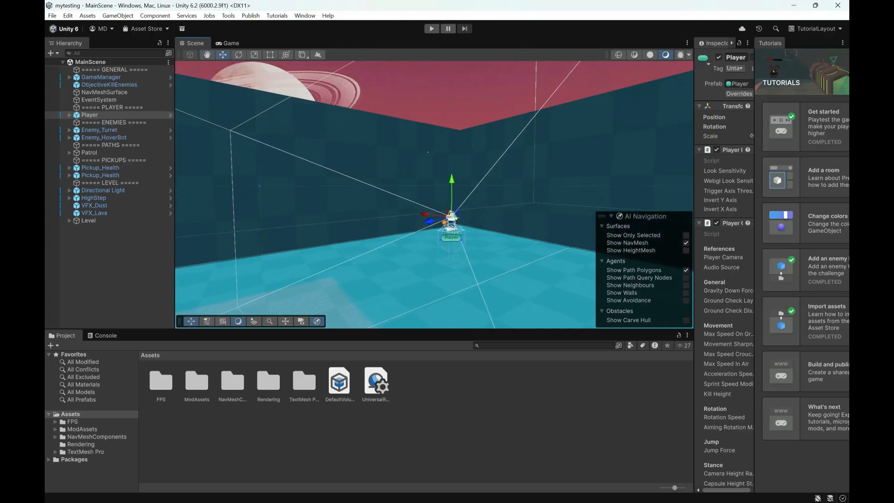
Step: Select the Dun_Corner wall in the scene, go through Room_01 and its pieces, and select the parent Level object
left_click(394, 160)
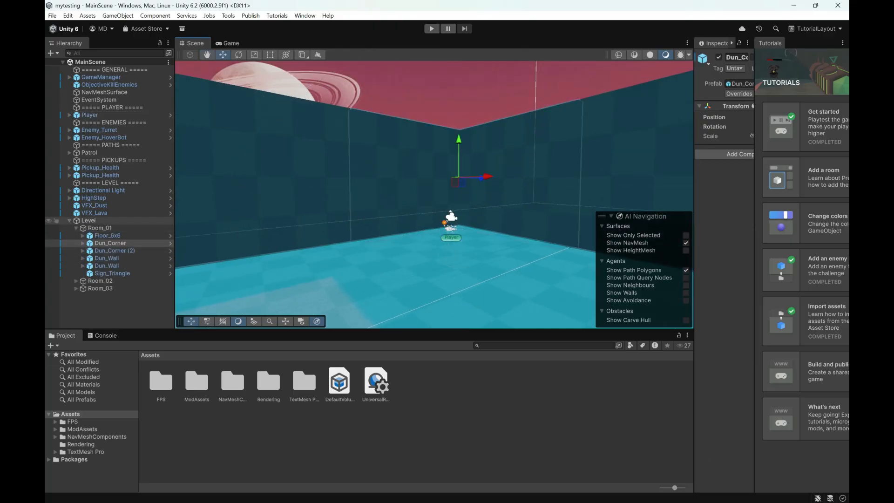
left_click(88, 220)
key("Down")
key("Down")
key("Down")
key("Down")
key("Down")
key("Down")
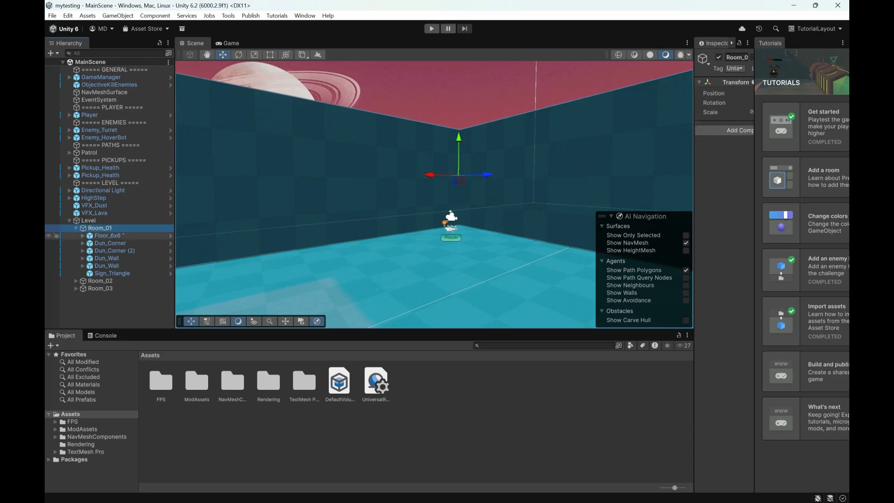
scroll(434, 195, "down", 4)
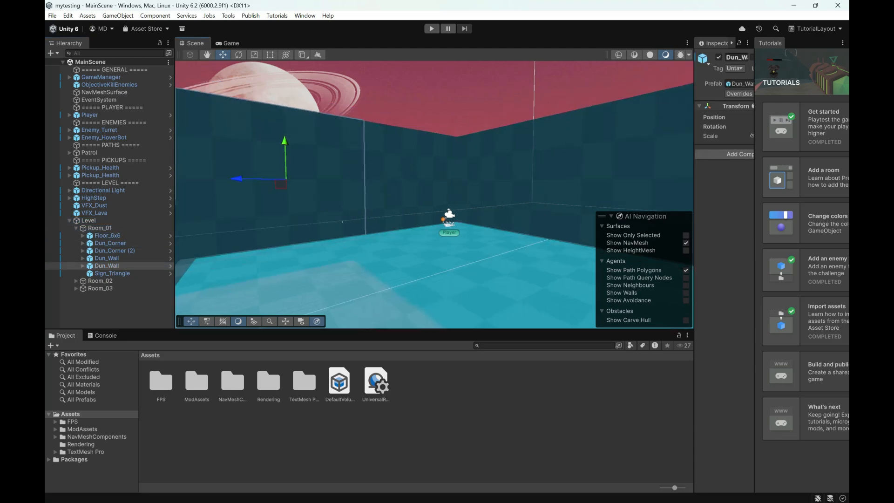
scroll(433, 195, "up", 2)
key("Up")
key("Up")
key("Up")
key("Up")
key("Up")
key("Up")
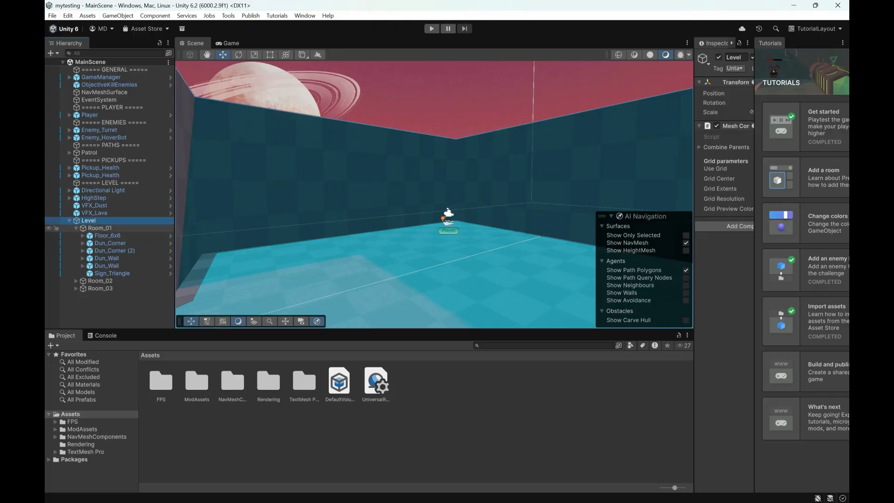
Step: Select Room_01 and its parent Level object, hide Level in the Scene view and show it again
left_click(99, 228)
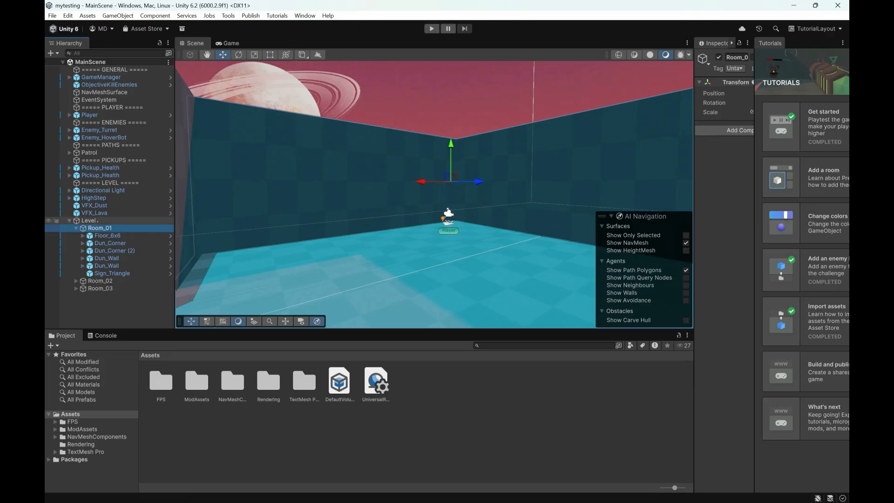
left_click(89, 220)
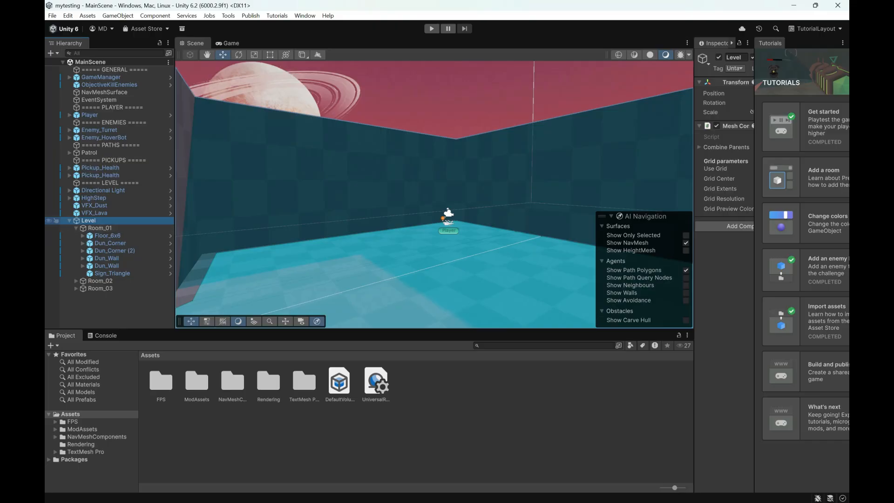
left_click(49, 220)
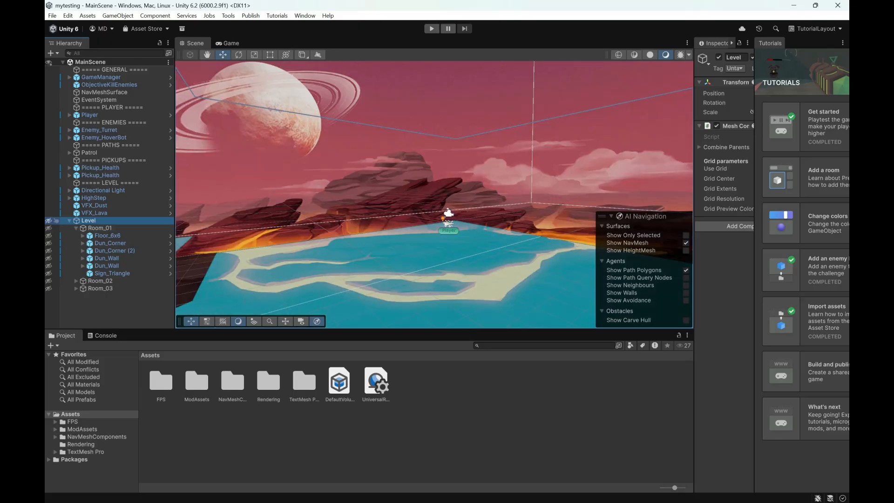
left_click(49, 220)
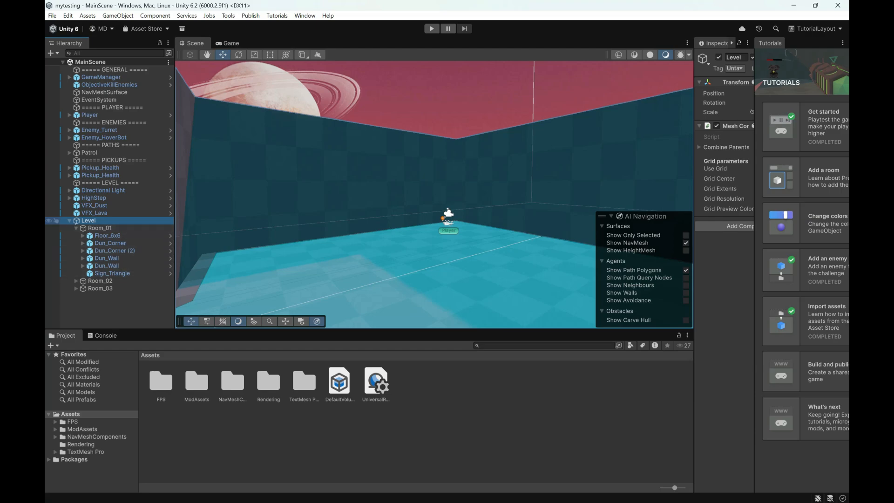
Step: Collapse, expand and collapse the Level object again, and clear the selection in the Hierarchy
left_click(69, 220)
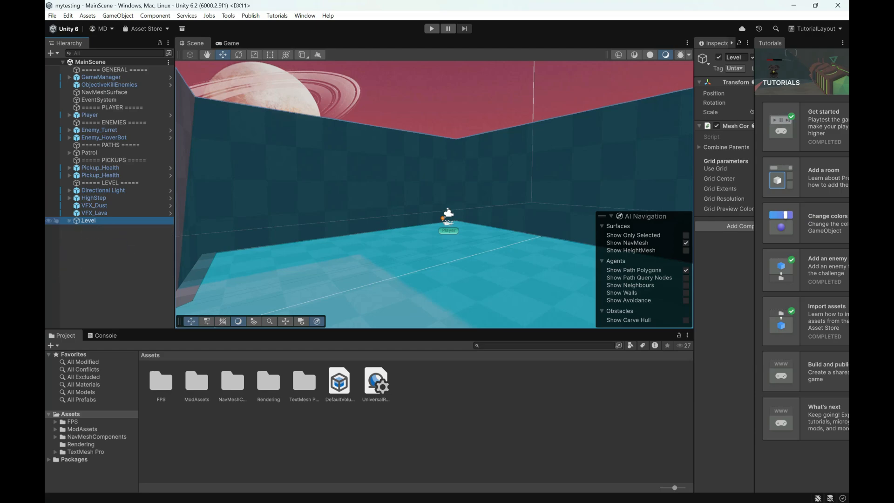
left_click(69, 220)
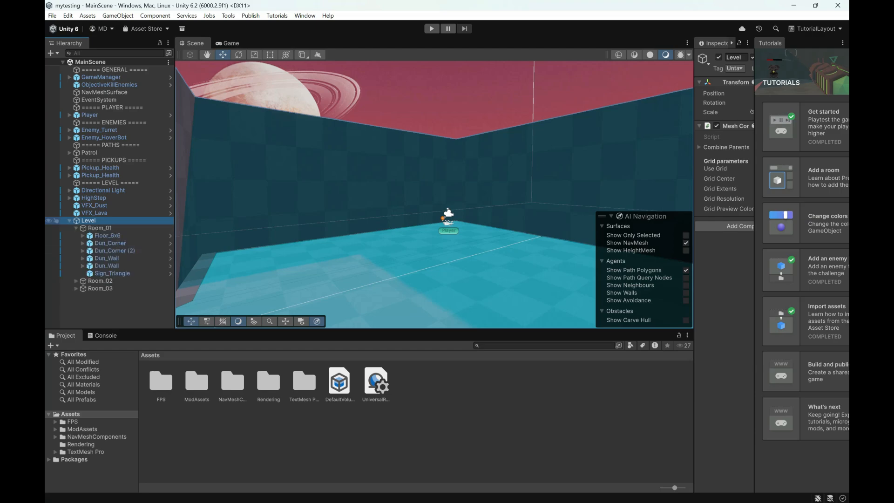
left_click(69, 220)
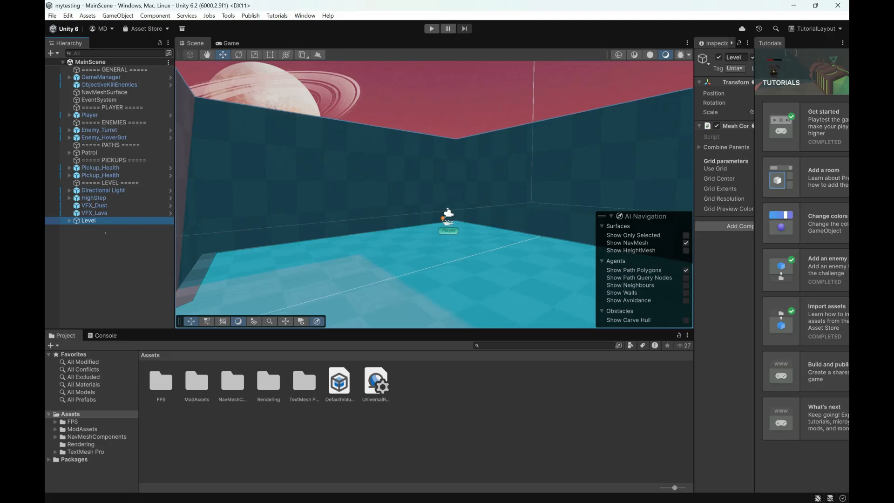
right_click(106, 233)
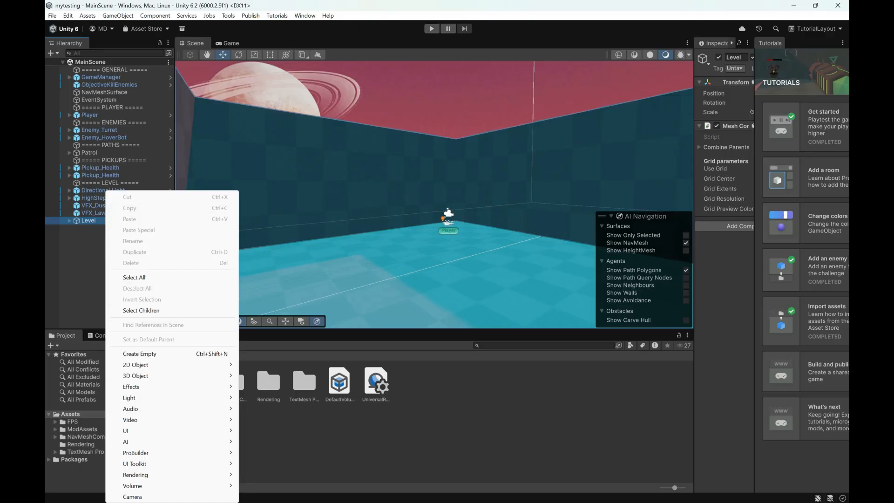
left_click(71, 273)
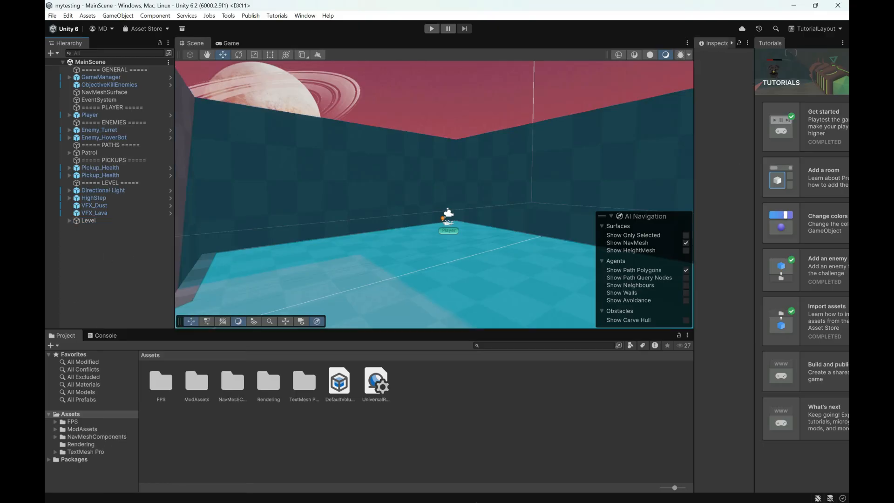
Step: Switch to Unreal Engine, select PlayerStart in the Outliner, and enlarge the Details area by shrinking the Outliner
key("alt+Tab")
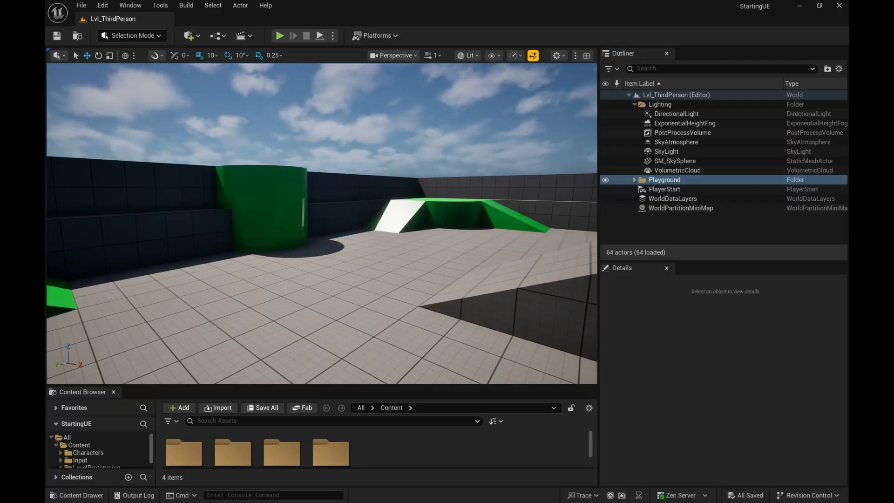
left_click(654, 192)
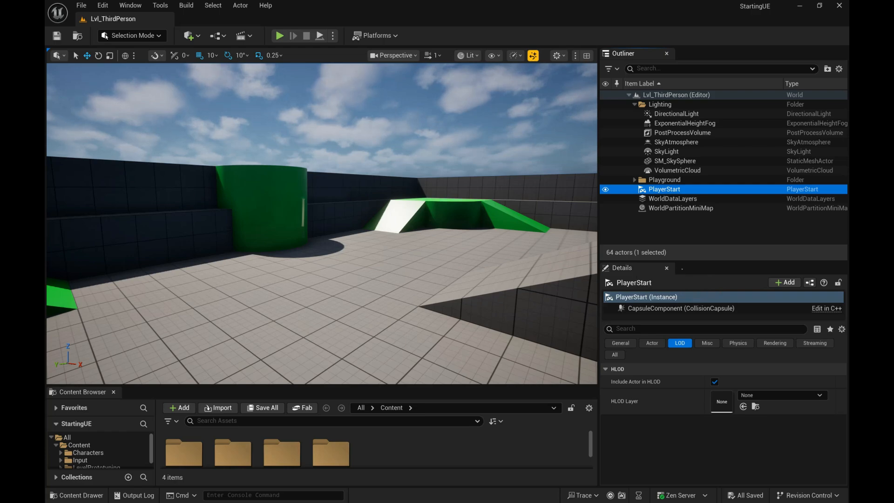
left_click_drag(638, 260, 688, 224)
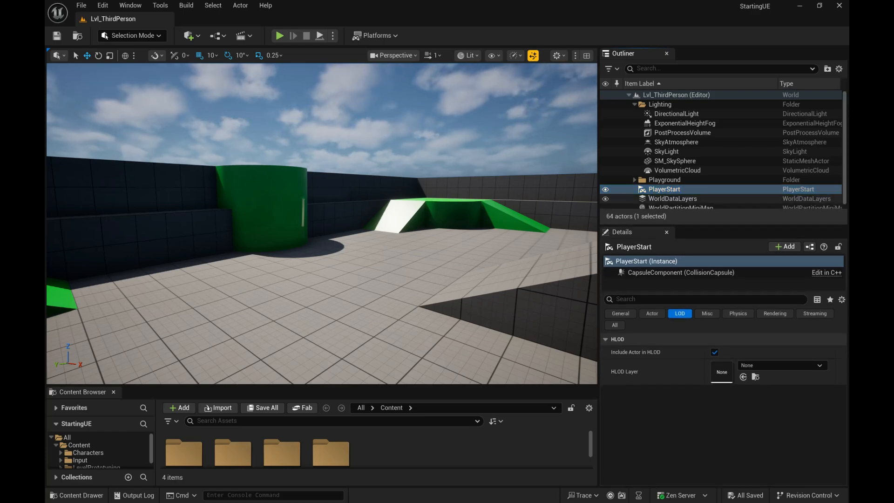
Step: Select the green cylinder, dock the Outliner on the opposite side of the viewport from Details, and narrow it to widen the viewport
left_click(263, 205)
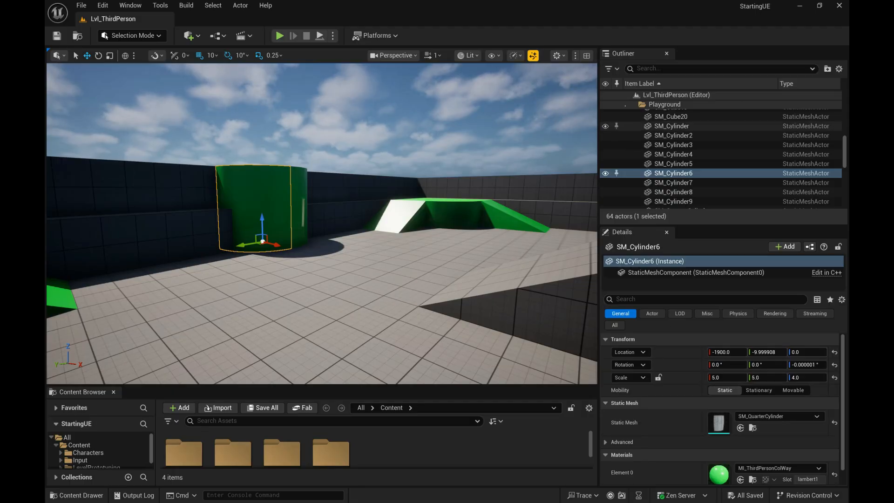
left_click_drag(623, 53, 58, 54)
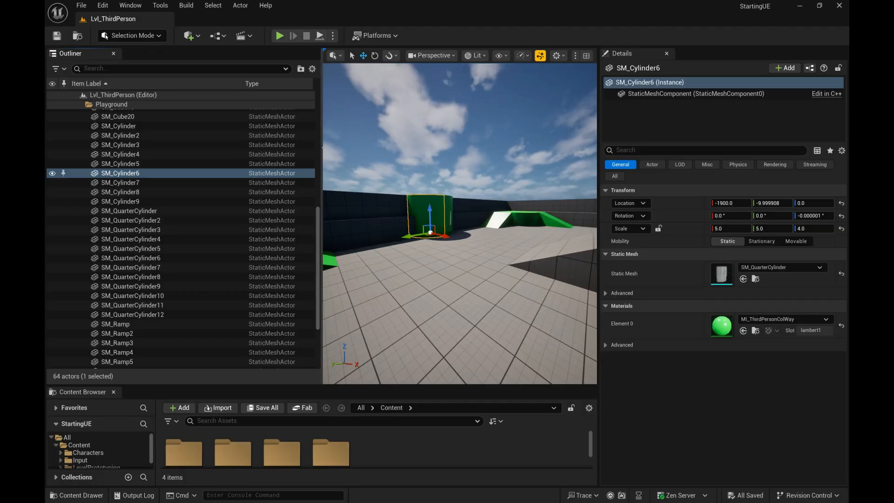
left_click(372, 131)
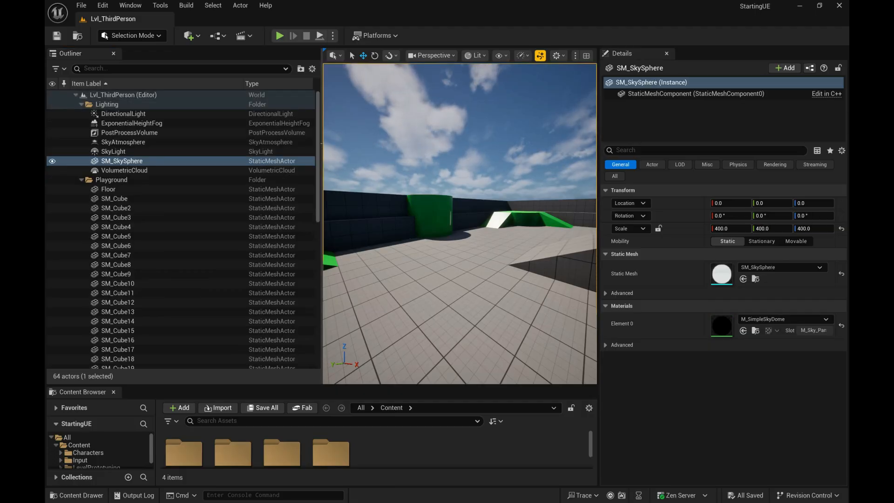
left_click_drag(322, 181, 190, 182)
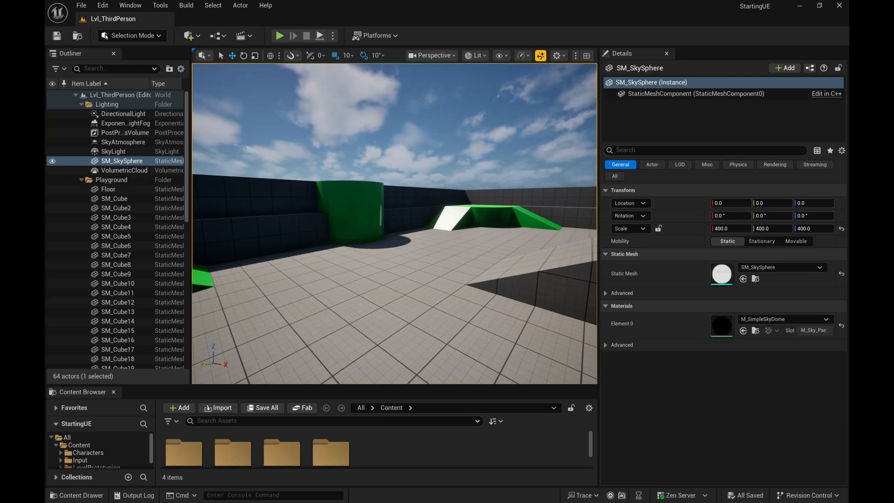
Step: Select the green cylinder SM_Cylinder6 and collapse its Transform, Static Mesh and Materials categories in the Details
left_click(346, 212)
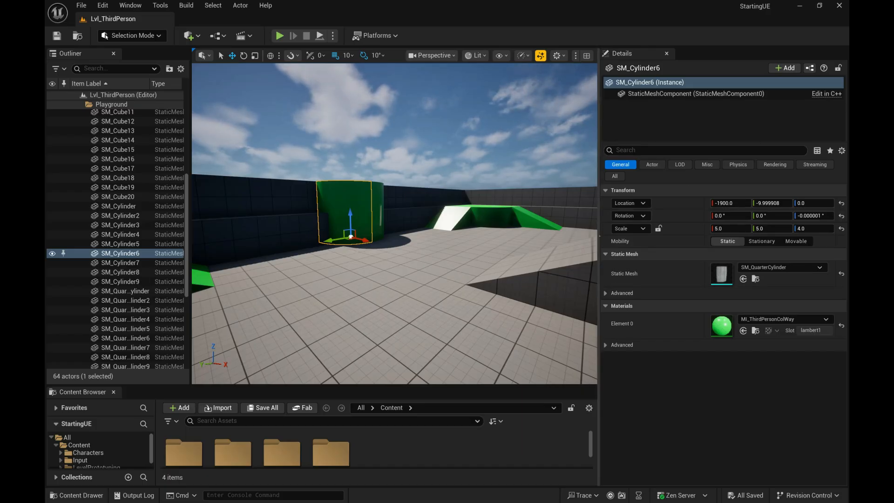
left_click(605, 190)
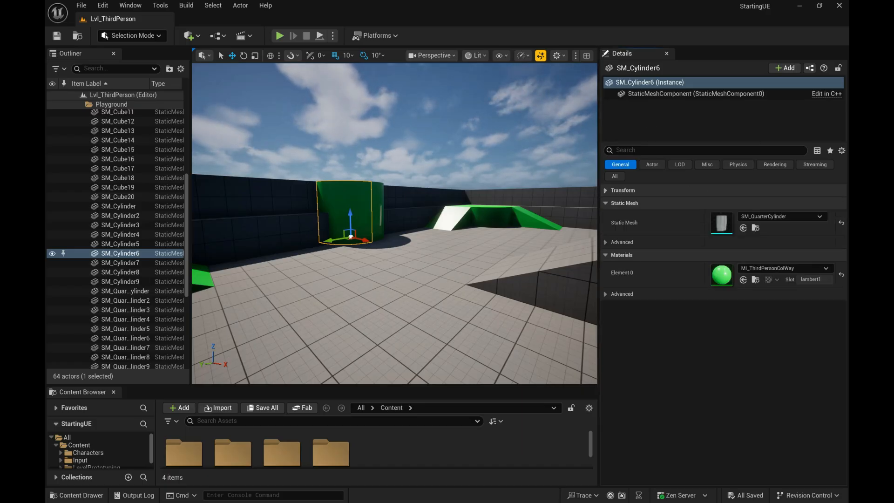
left_click(605, 203)
left_click(605, 215)
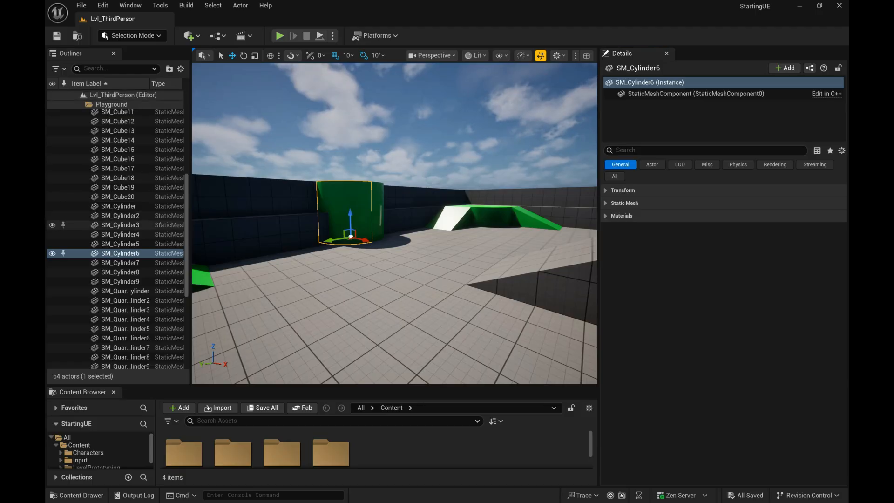
Step: Select SkyLight in the Lighting folder and collapse all its open property categories, from Transform through Actor
scroll(117, 205, "up", 5)
scroll(126, 186, "up", 3)
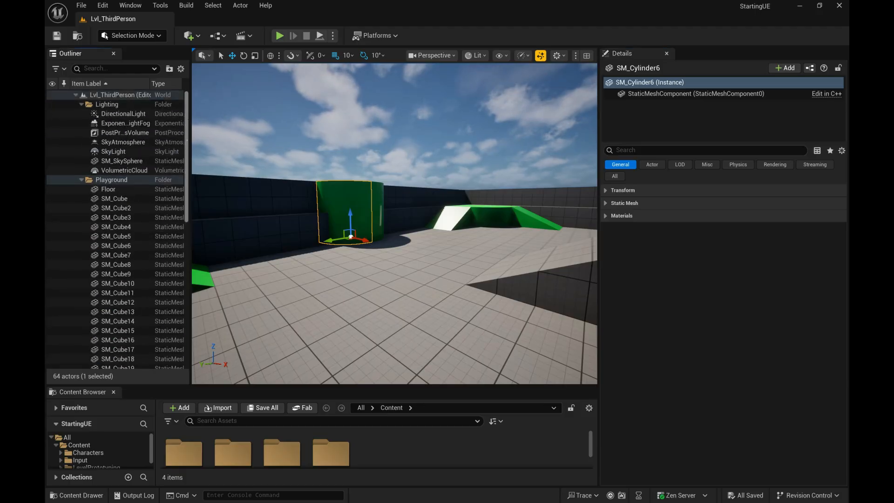
left_click(129, 152)
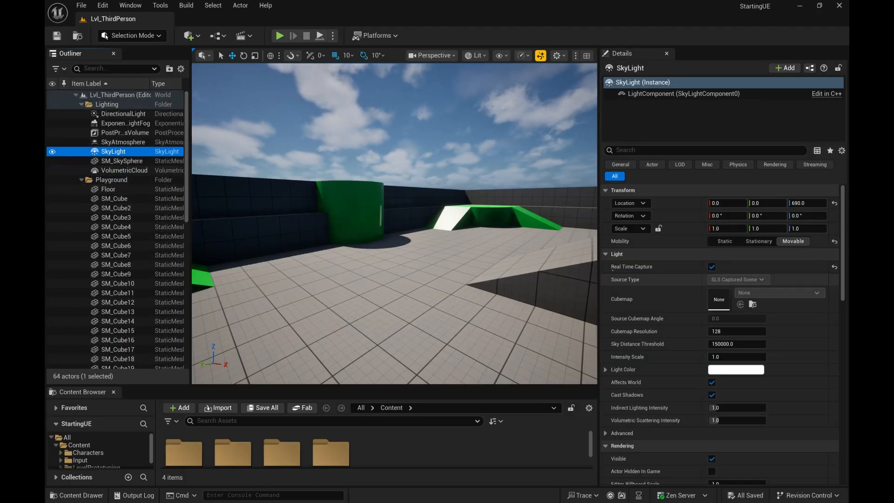
left_click(622, 190)
left_click(616, 203)
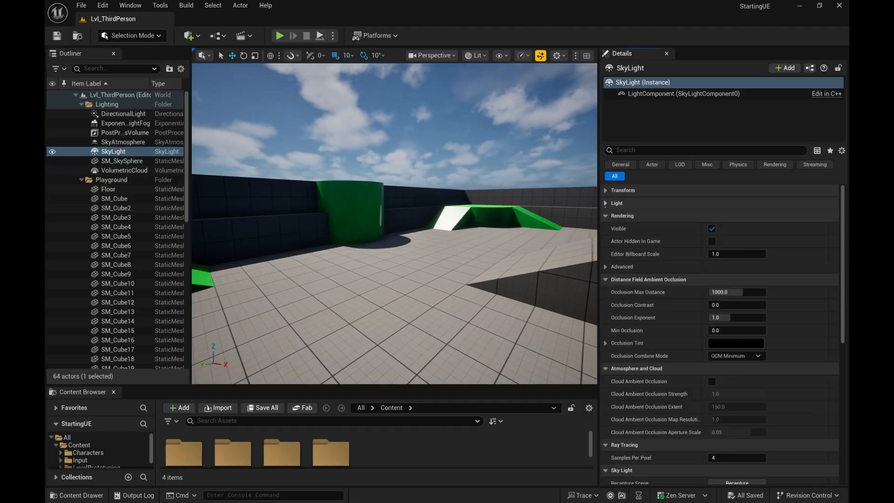
left_click(606, 216)
left_click(606, 228)
left_click(606, 241)
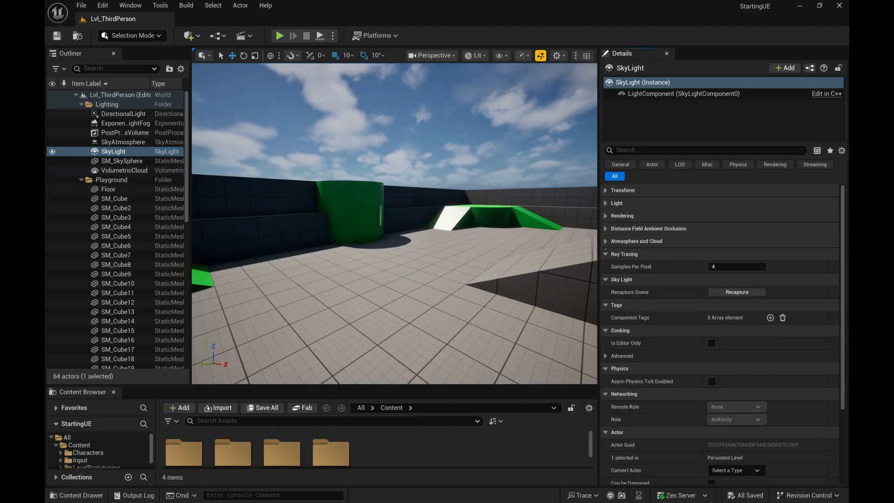
left_click(605, 254)
left_click(606, 266)
left_click(606, 279)
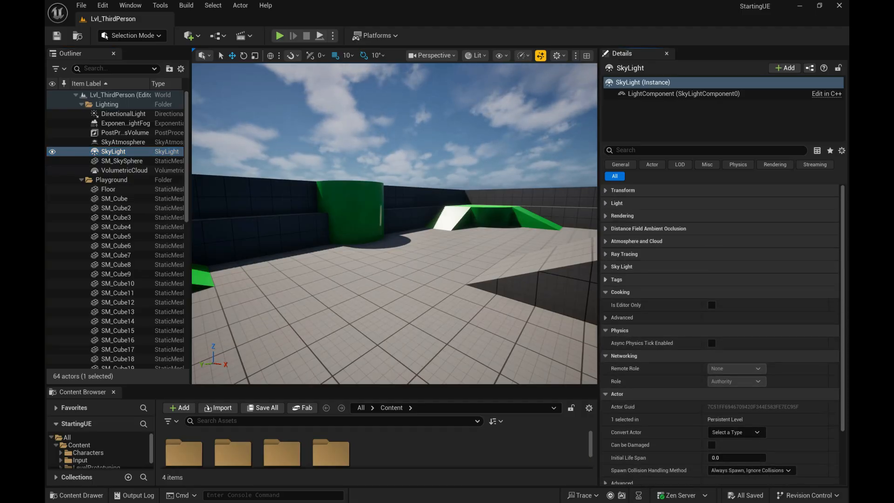
left_click(605, 292)
left_click(606, 304)
left_click(605, 318)
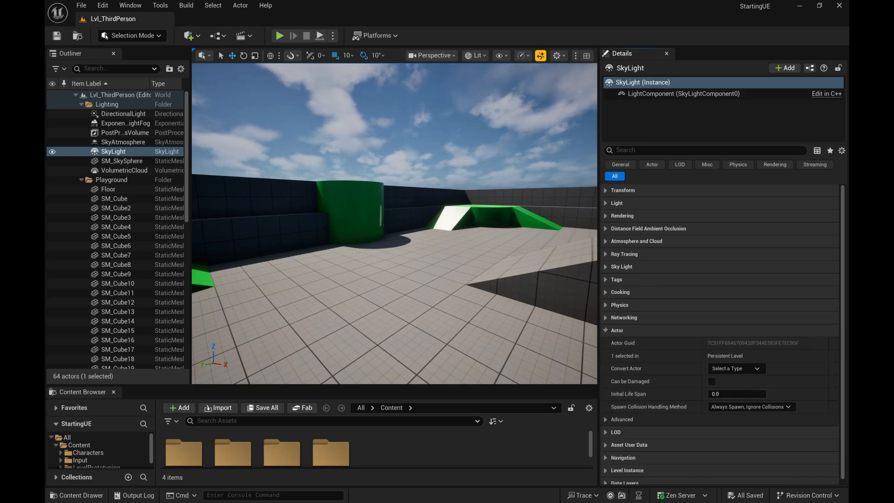
left_click(605, 330)
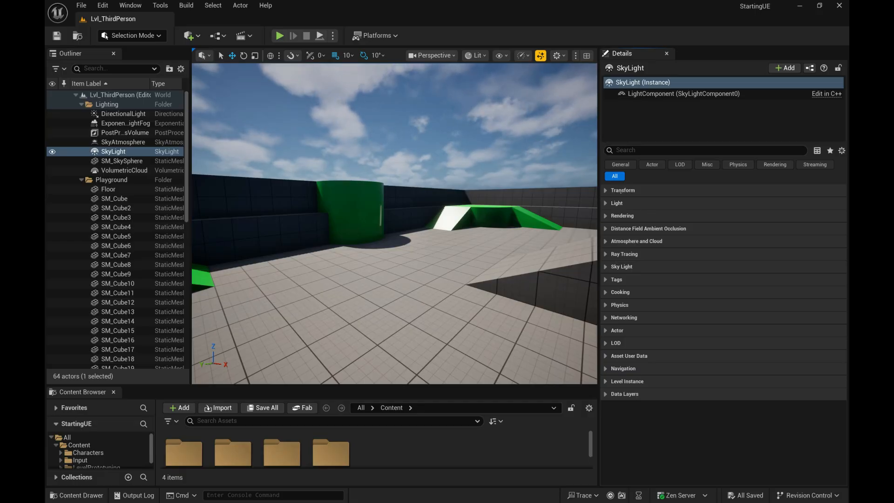
Step: Select the green cylinder and the neighbouring wall pieces, compare with SM_Cylinder5 in the Outliner, and reselect SM_Cylinder6
left_click(349, 212)
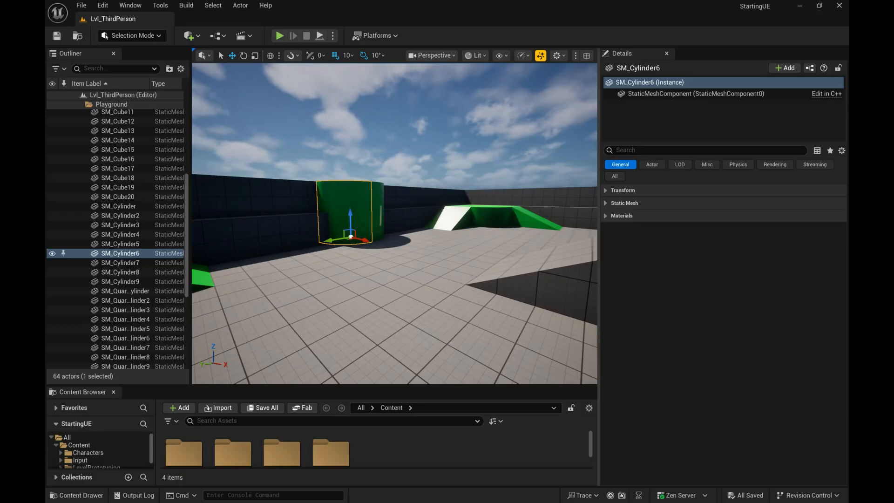
left_click(279, 234)
left_click(284, 198)
left_click(347, 209)
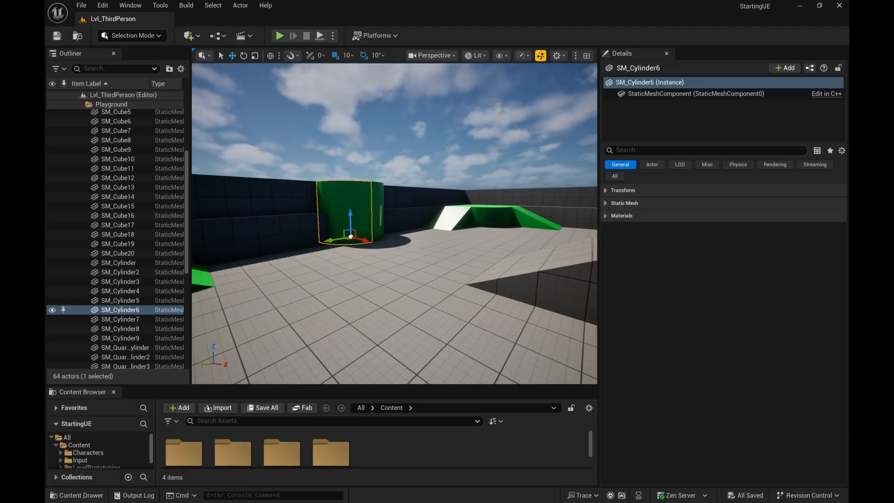
left_click(120, 300)
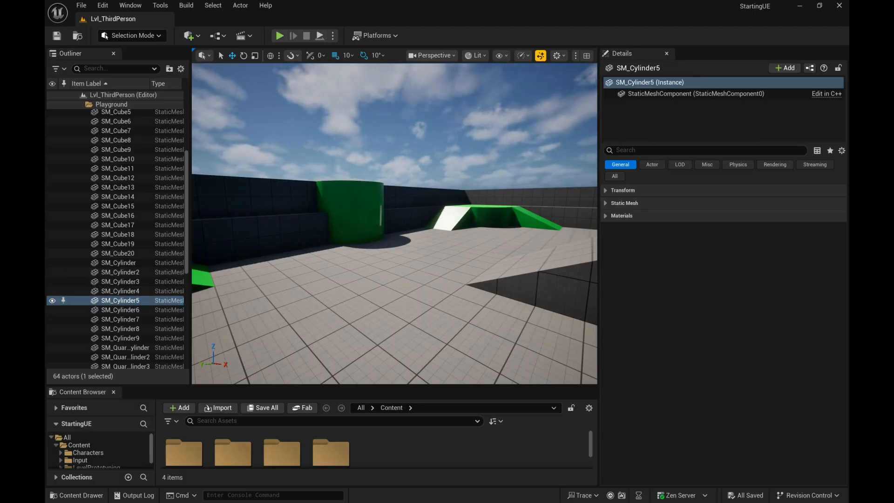
left_click(120, 310)
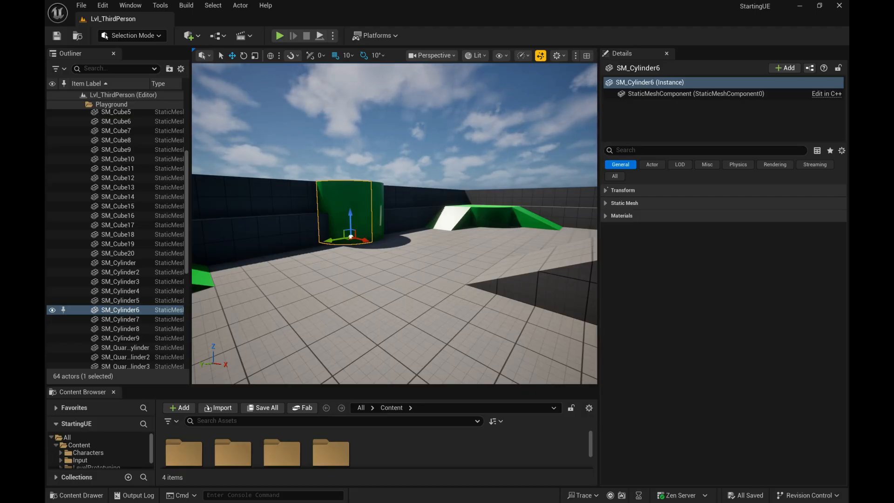
Step: Expand SM_Cylinder6's Transform, Static Mesh and Materials categories one at a time to examine them, collapsing each again
left_click(606, 190)
left_click(606, 190)
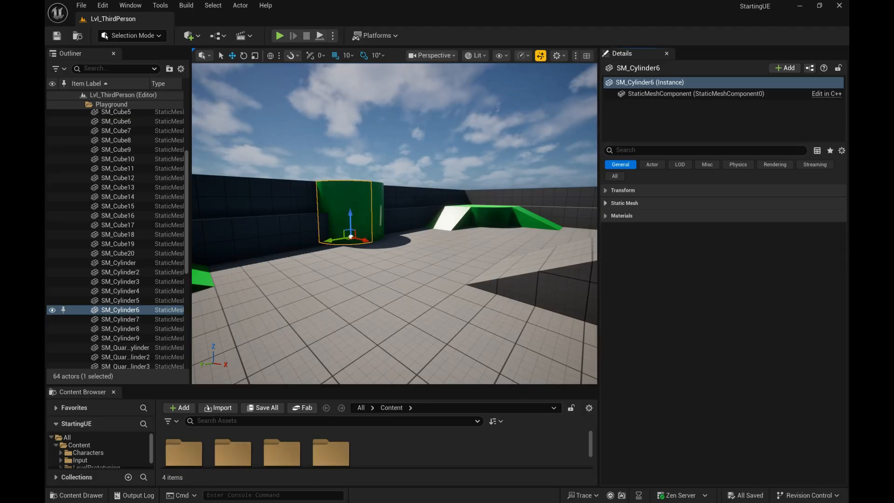
left_click(605, 203)
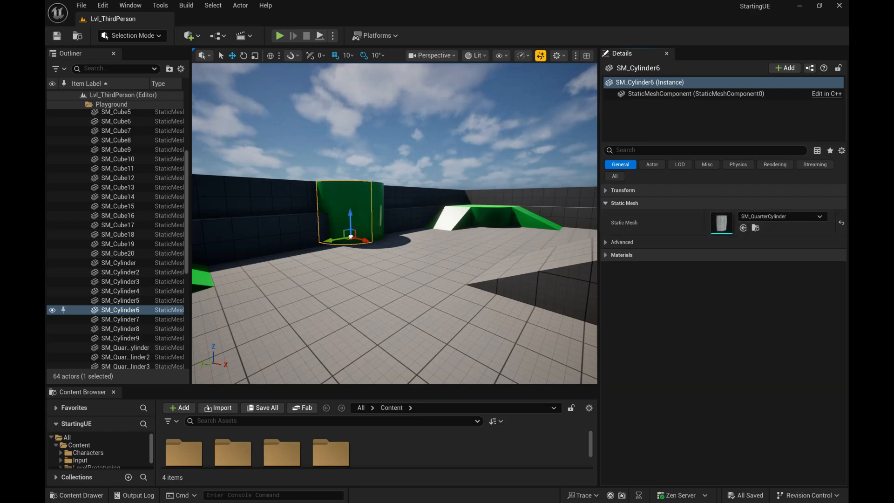
left_click(606, 203)
left_click(606, 215)
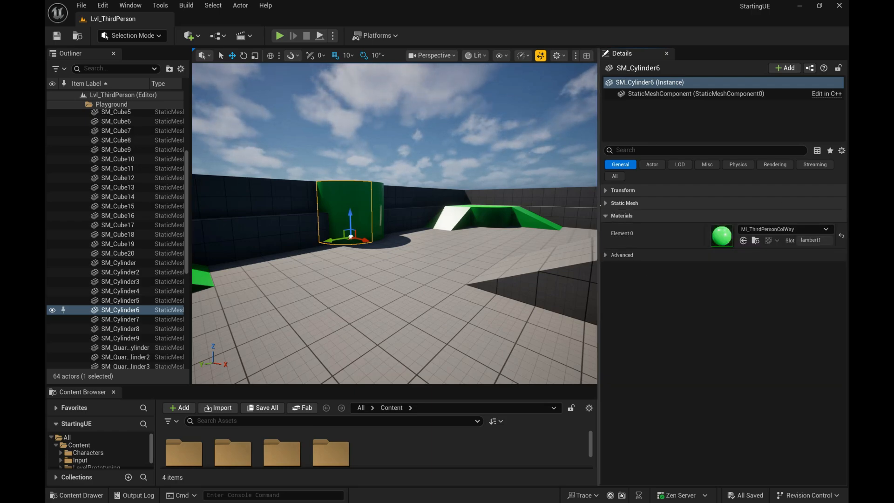
left_click(605, 216)
left_click(606, 215)
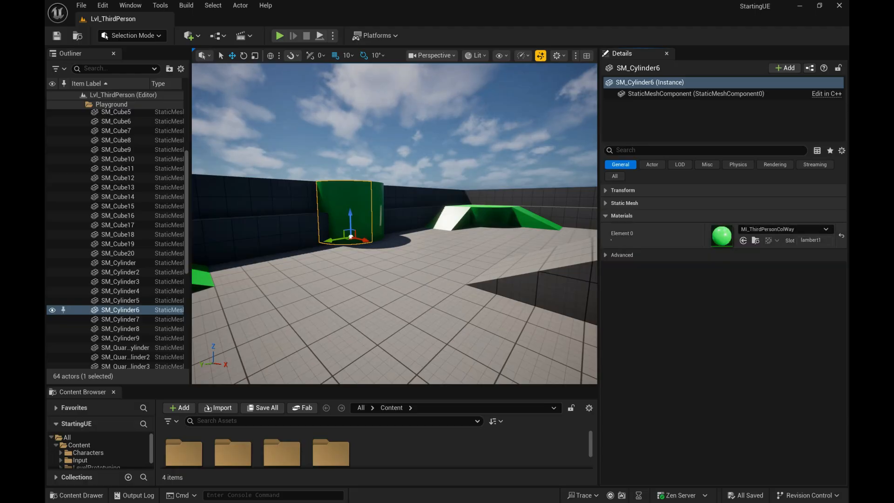
left_click(606, 216)
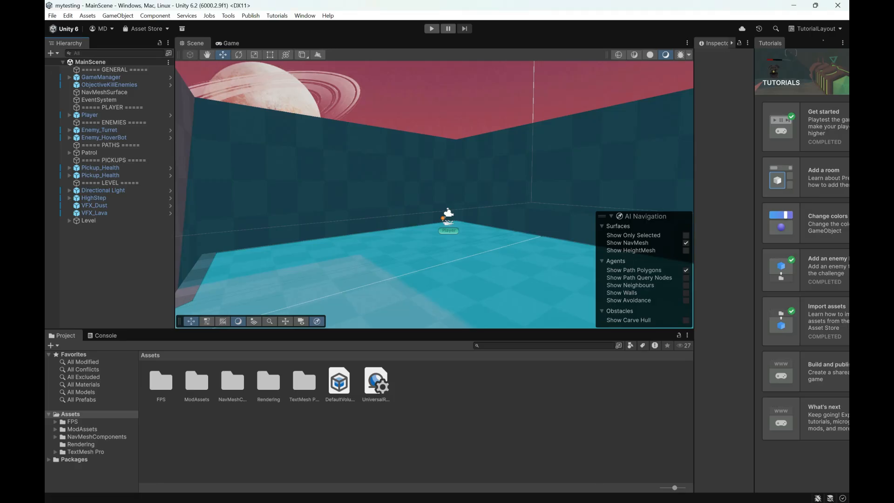
Step: Close the Tutorials tab and select the Dun_Wall of Room_01 in the scene
left_click(842, 43)
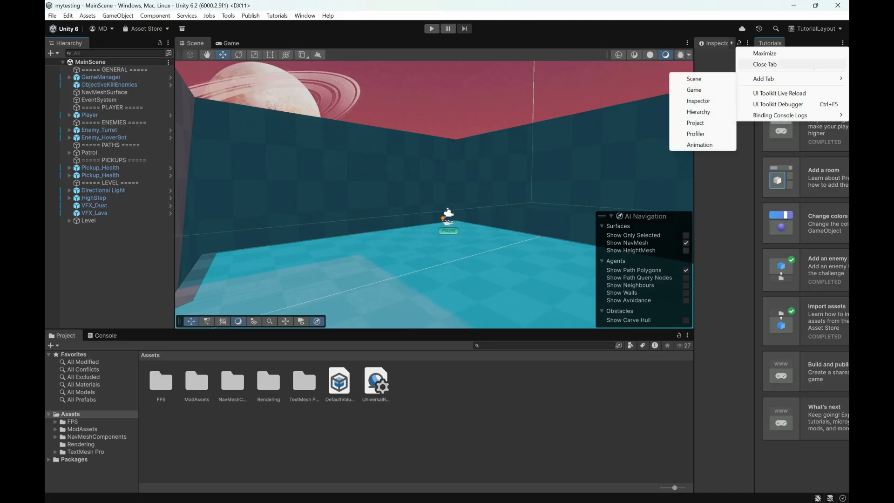
left_click(813, 65)
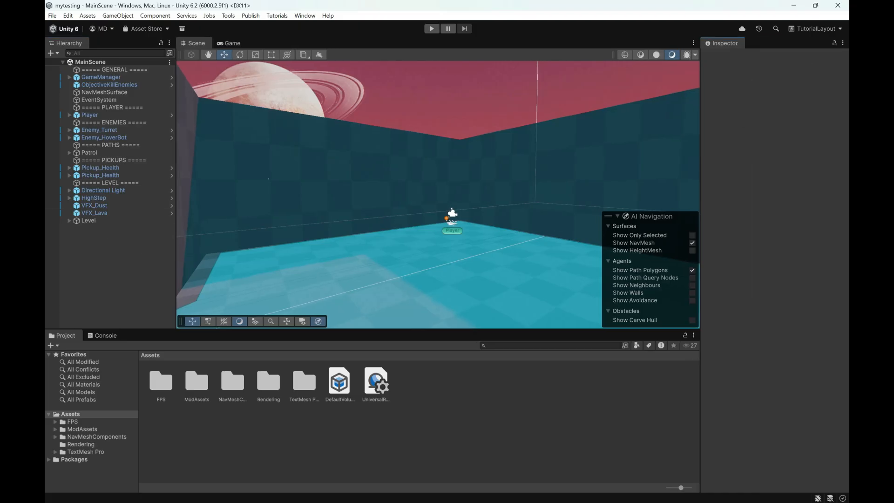
left_click(295, 186)
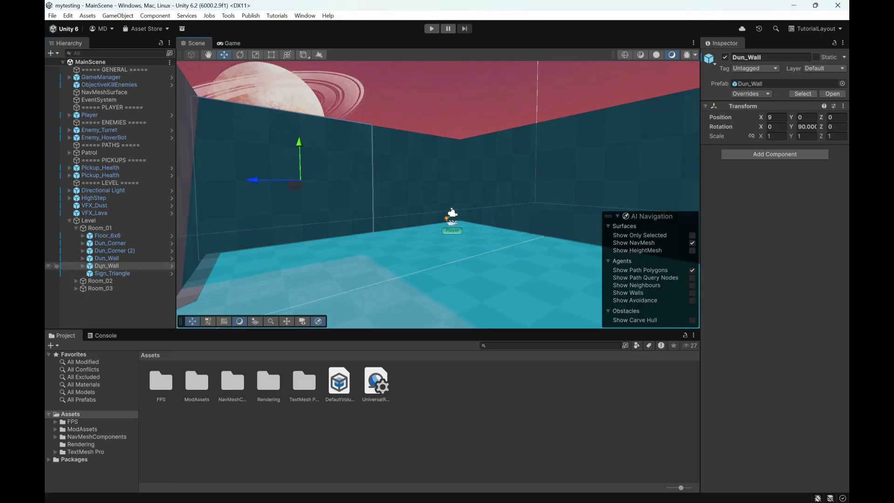
Step: Expand the selected Dun_Wall and its first Wall_4m child in the Hierarchy, and select the Mesh object inside
left_click(83, 265)
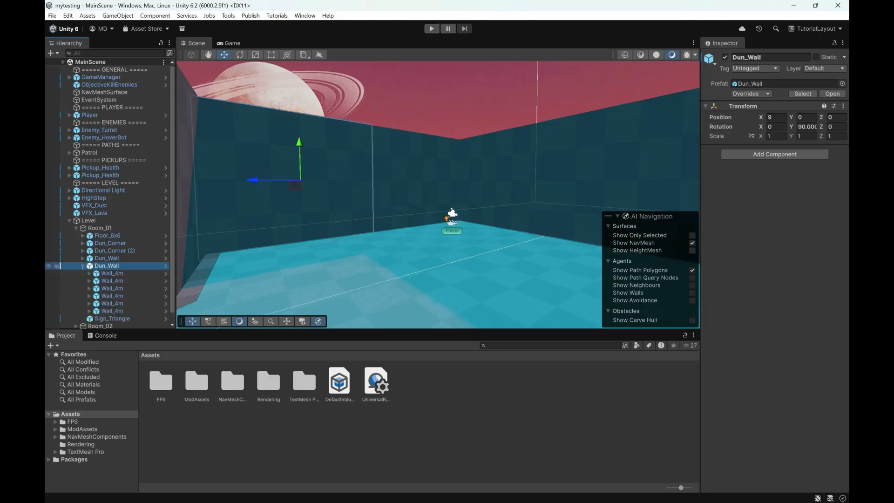
left_click(82, 266)
left_click(82, 265)
left_click(111, 274)
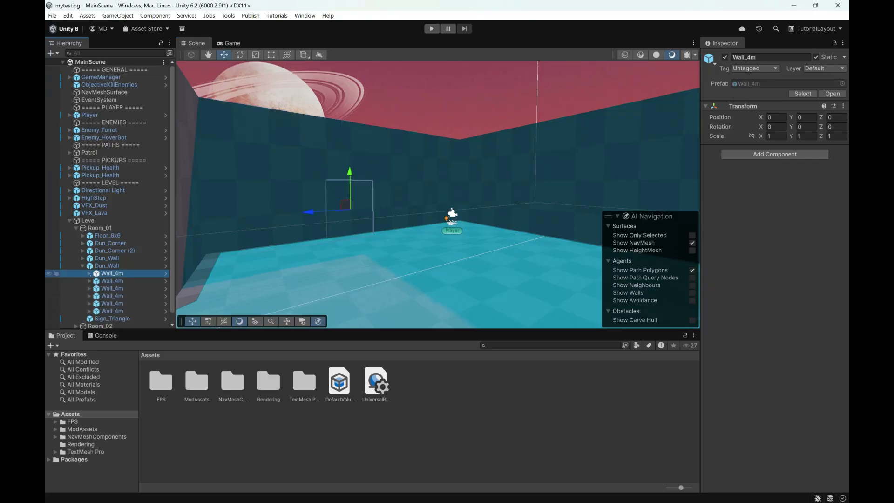
left_click(90, 273)
left_click(107, 280)
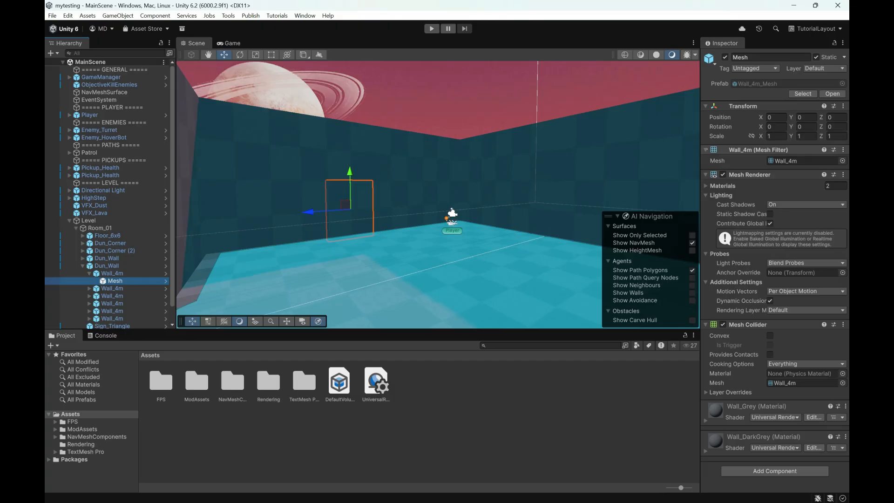
Step: Collapse the Mesh object's Mesh Filter, Mesh Renderer, Mesh Collider and Transform components in the Inspector, briefly reopening Transform to examine it
left_click(705, 149)
left_click(706, 161)
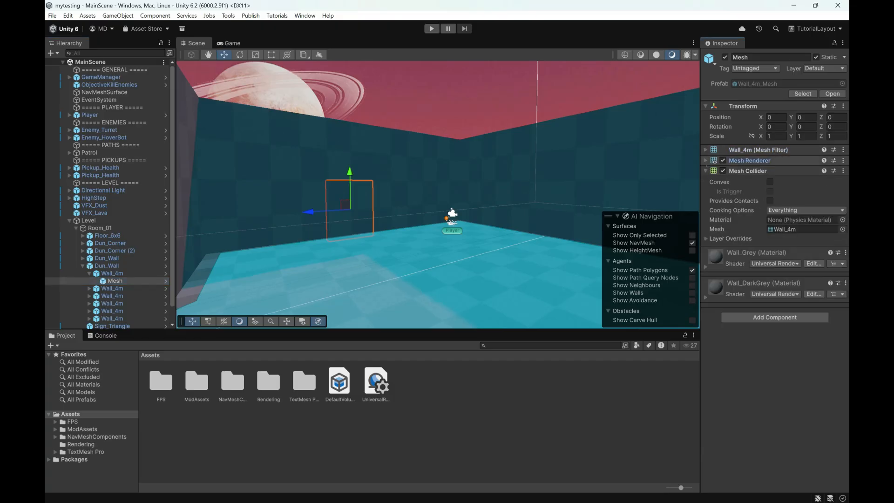
left_click(705, 171)
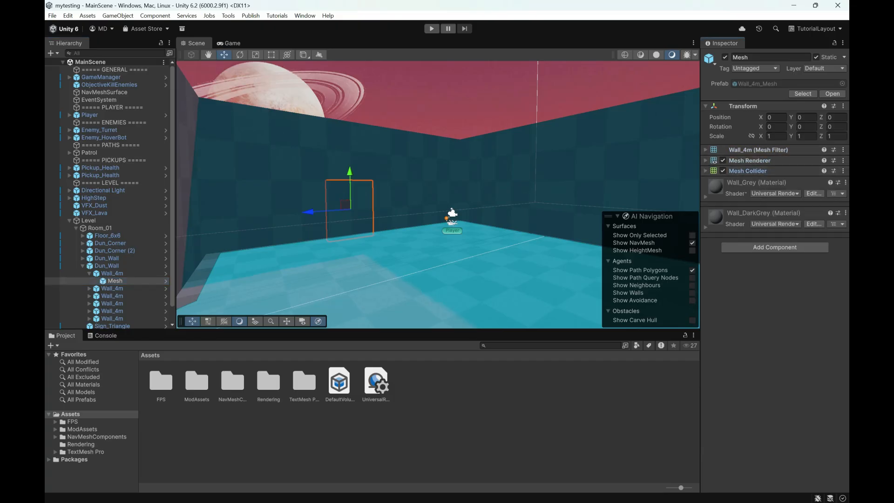
left_click(705, 106)
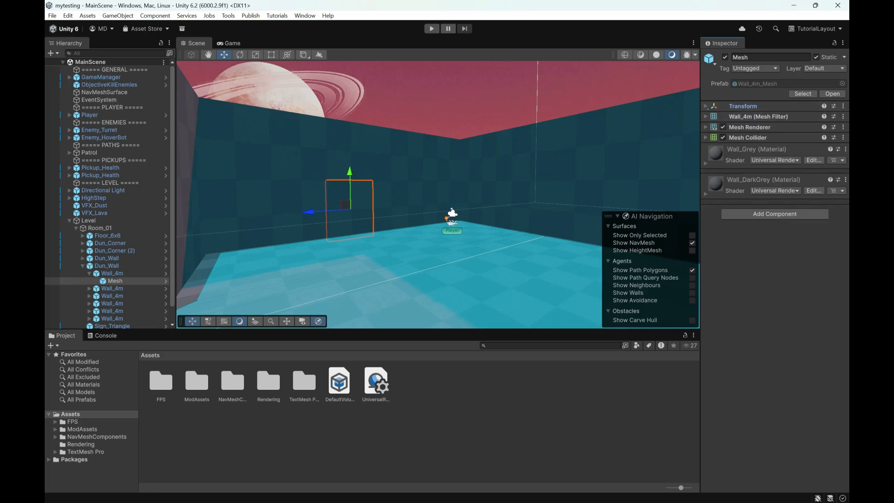
left_click(705, 106)
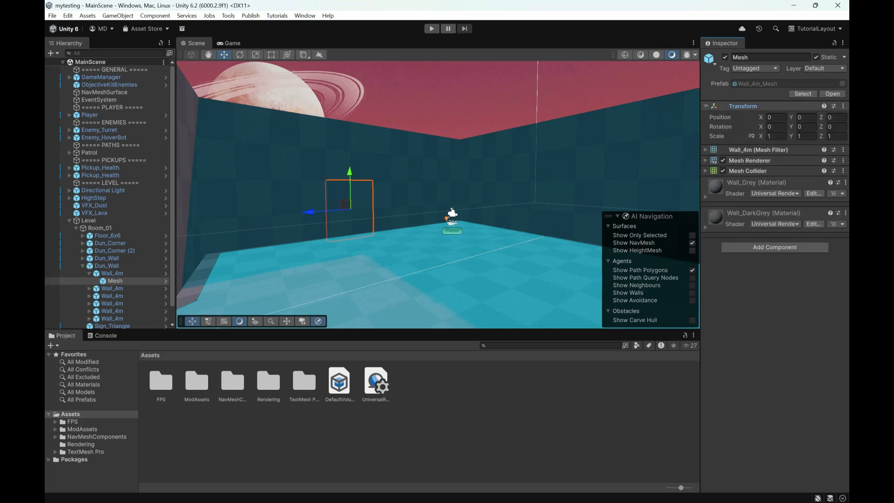
left_click(705, 106)
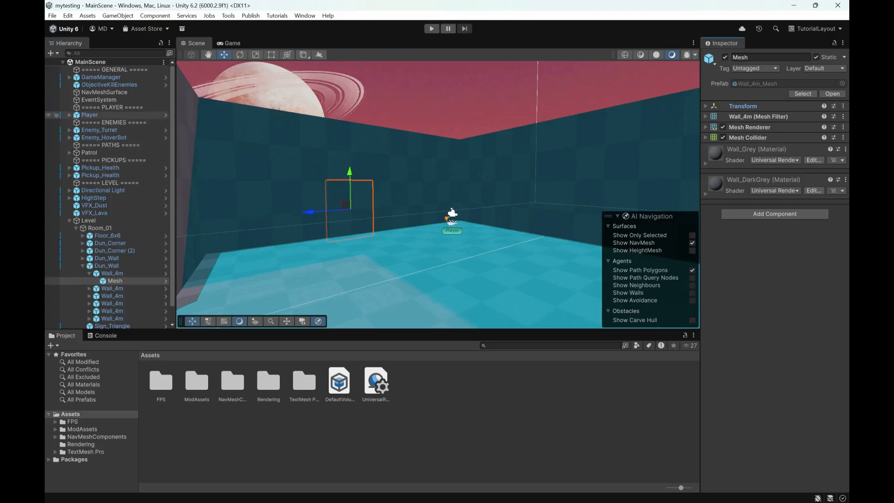
Step: Expand Player, select its Main Camera, and collapse the Camera, Universal Additional Camera Data and Volume components
left_click(69, 114)
left_click(105, 122)
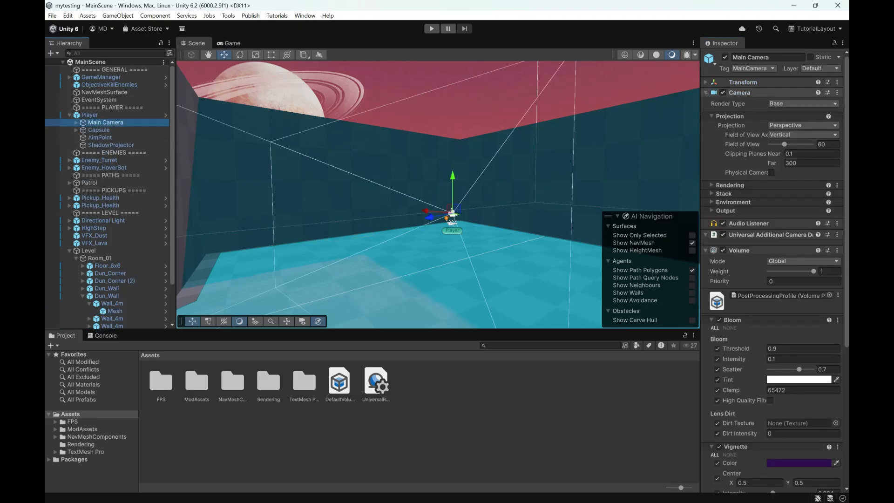
left_click(745, 92)
left_click(706, 114)
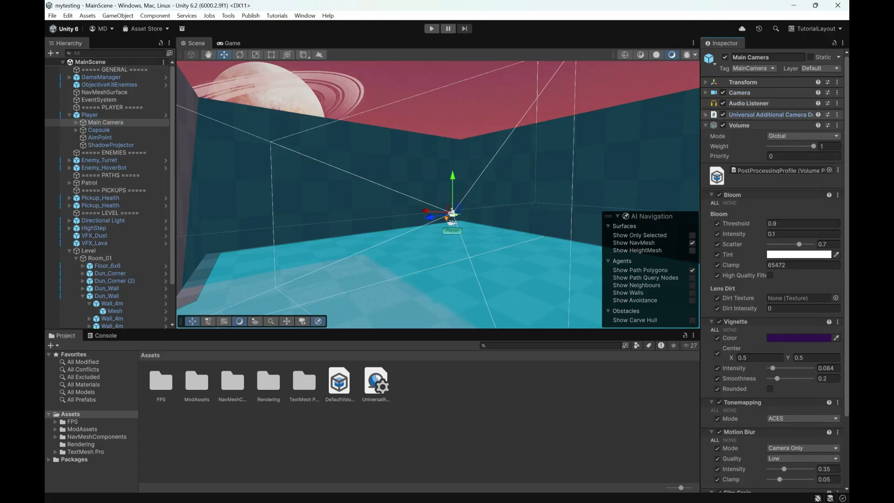
left_click(705, 125)
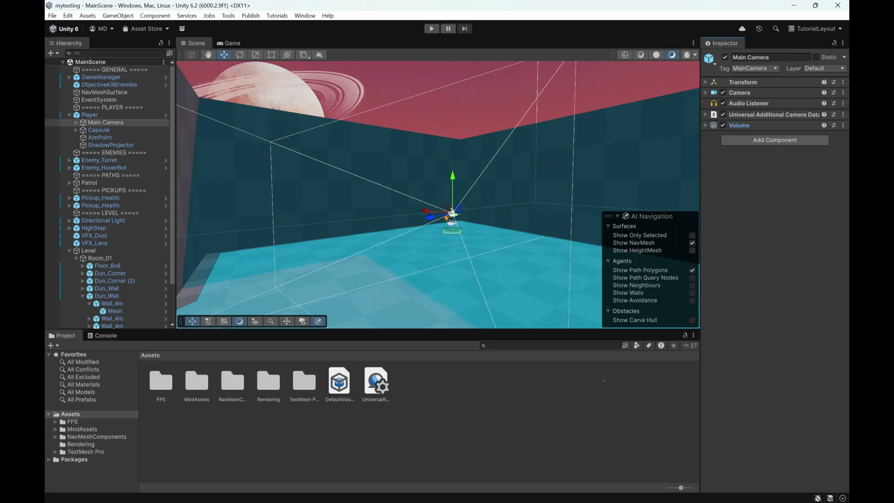
Step: Switch to Unreal Editor and resize the layout to give a taller, wider Content Browser and a narrower Details panel
key("alt+Tab")
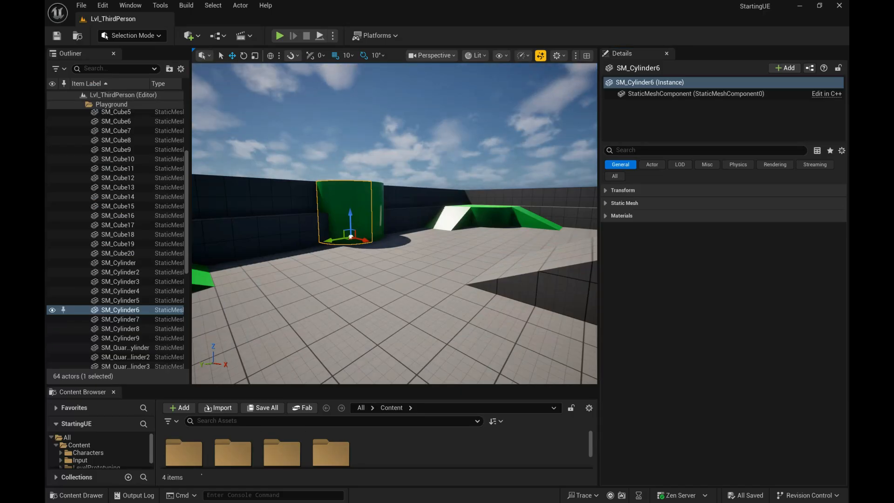
left_click_drag(203, 387, 203, 294)
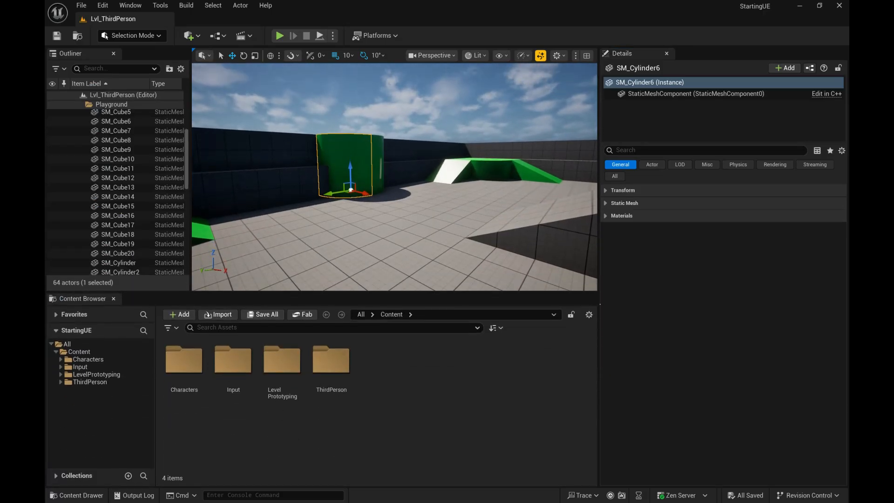
left_click_drag(600, 304, 735, 304)
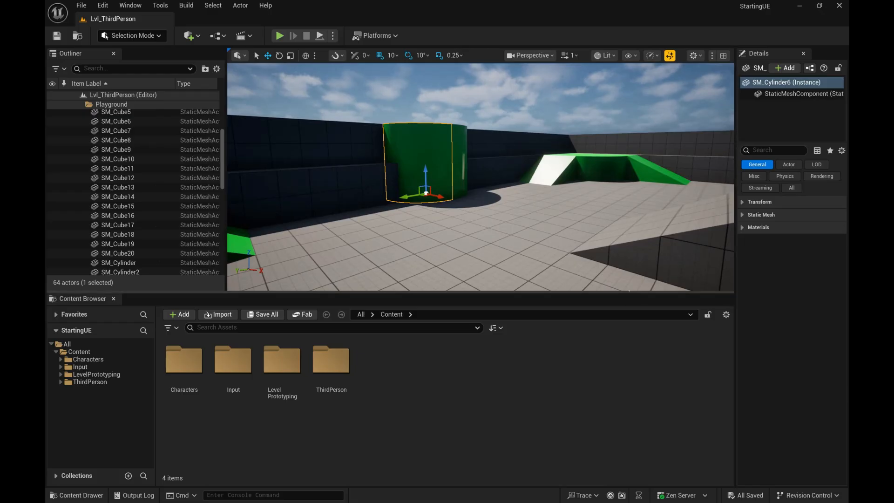
left_click_drag(629, 292, 626, 327)
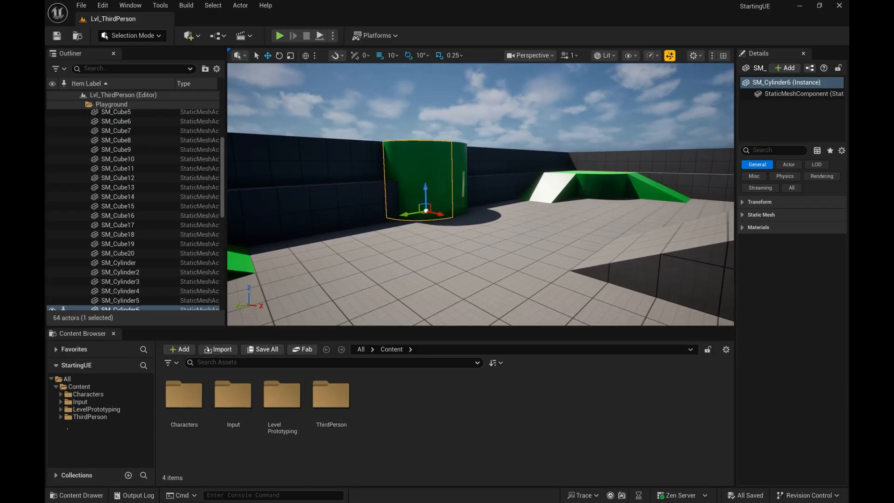
Step: Collapse the Content folder in the Content Browser's folder tree, select it, and expand it again
left_click(56, 386)
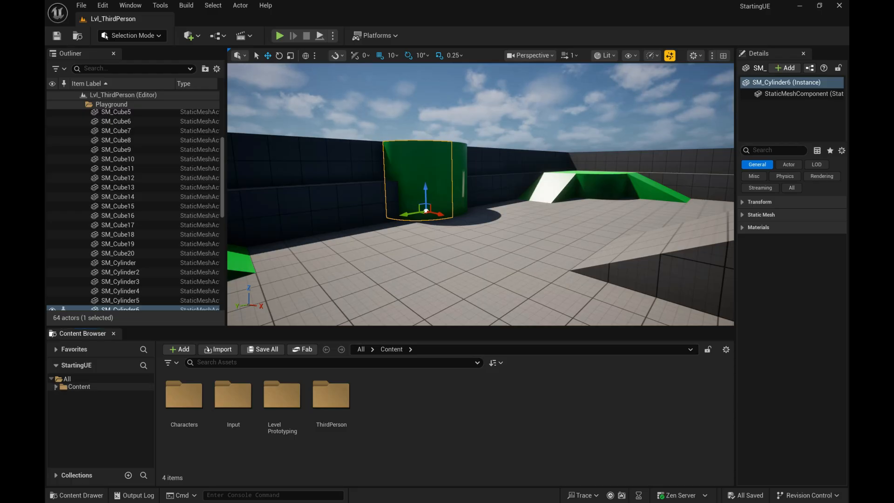
left_click(64, 387)
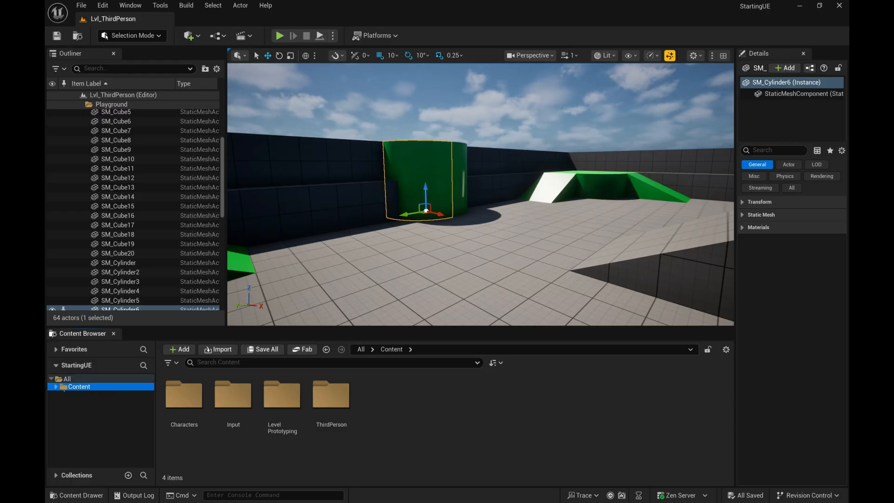
left_click(57, 387)
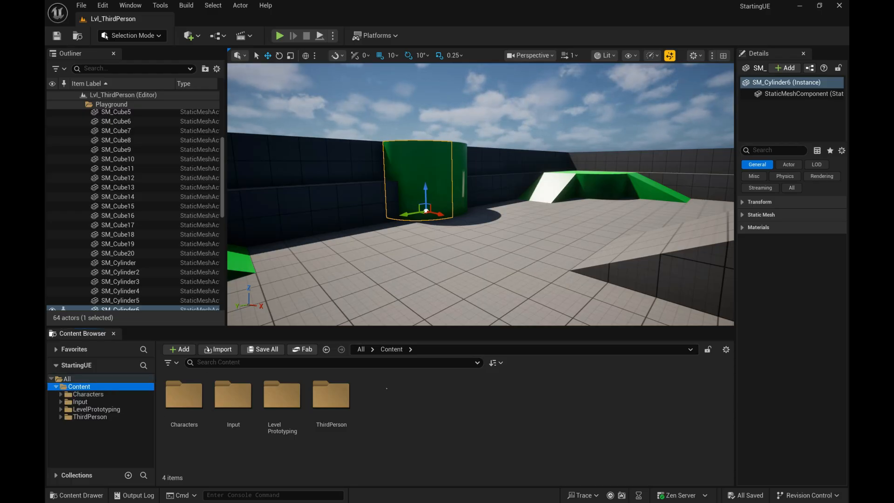
Step: Start an import into the Content folder, examine the supported file types, and cancel the import
right_click(402, 394)
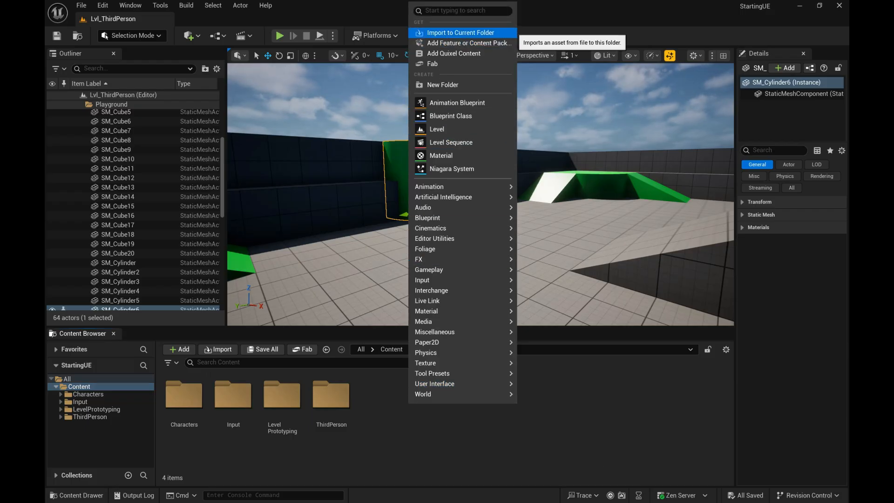
left_click(453, 33)
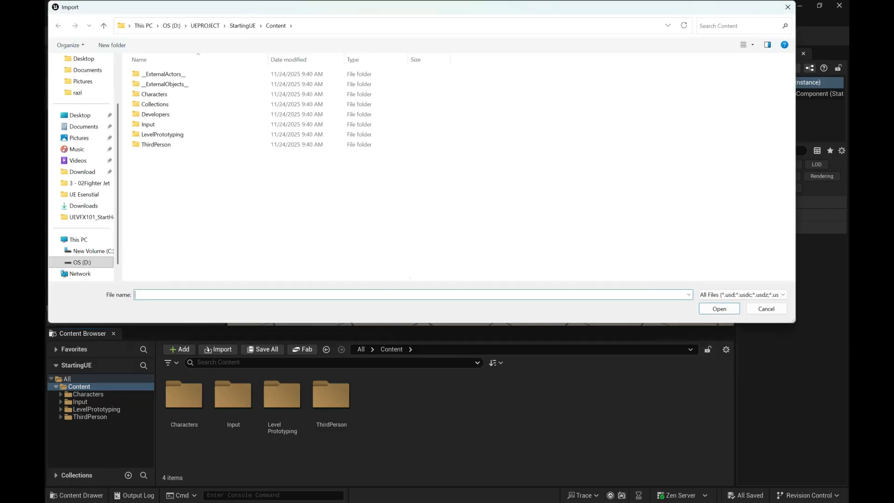
left_click(742, 294)
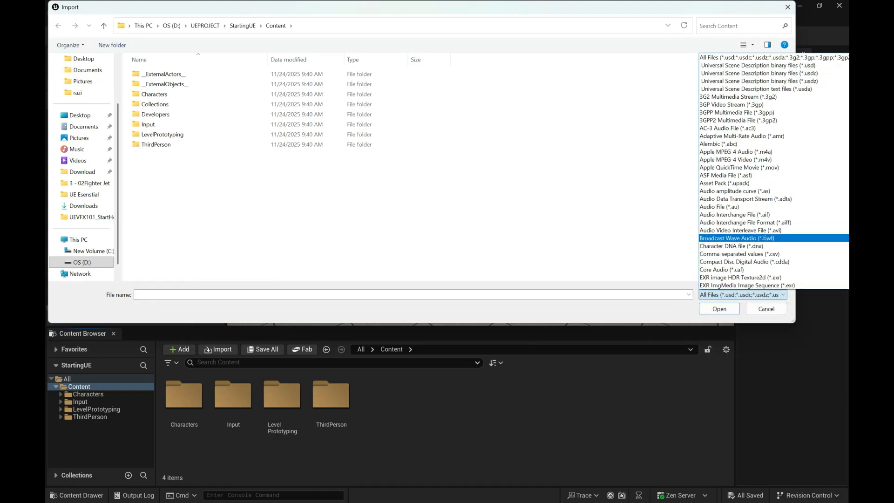
scroll(773, 222, "down", 8)
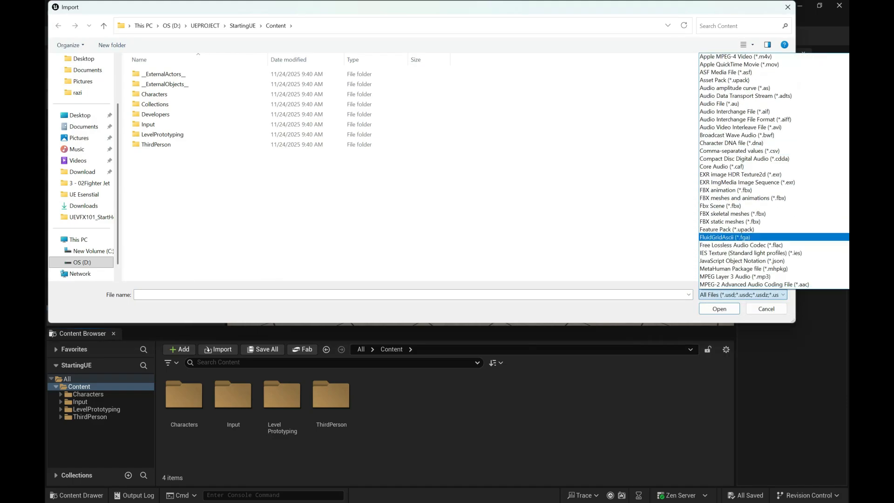
left_click(766, 309)
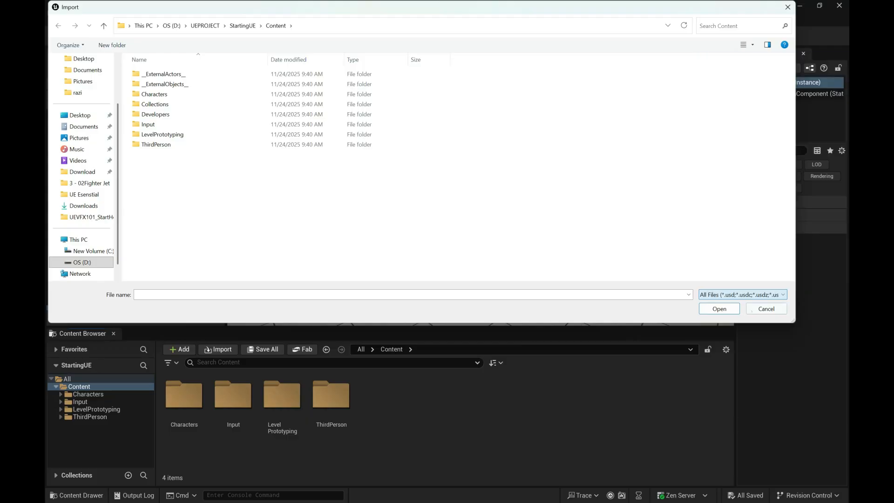
left_click(765, 309)
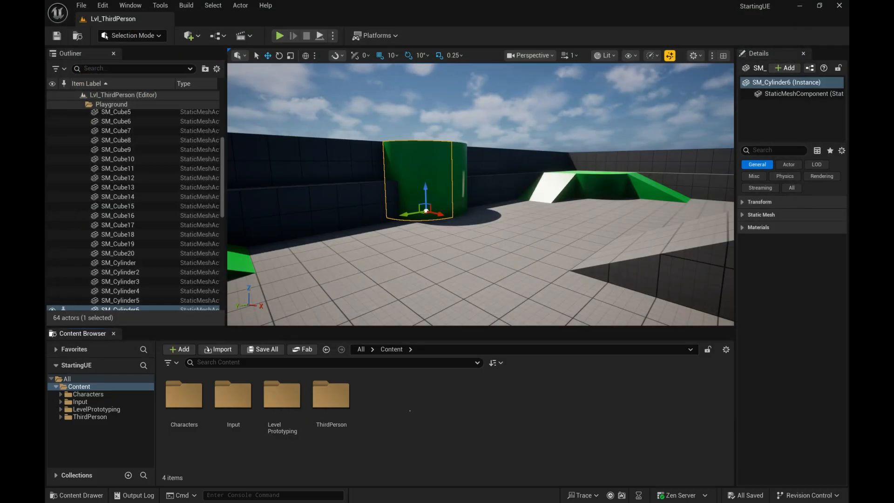
Step: Examine the asset creation options offered for the Content folder, including the Audio and World categories, without creating anything
right_click(404, 398)
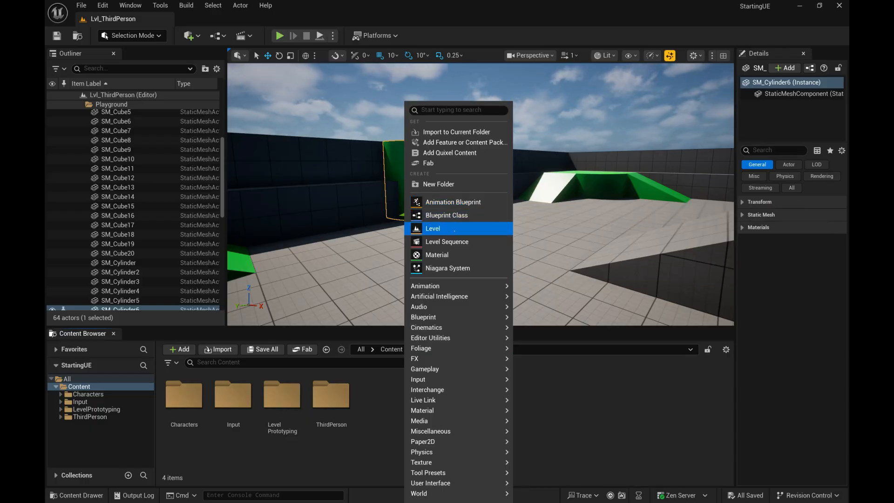
mouse_move(454, 370)
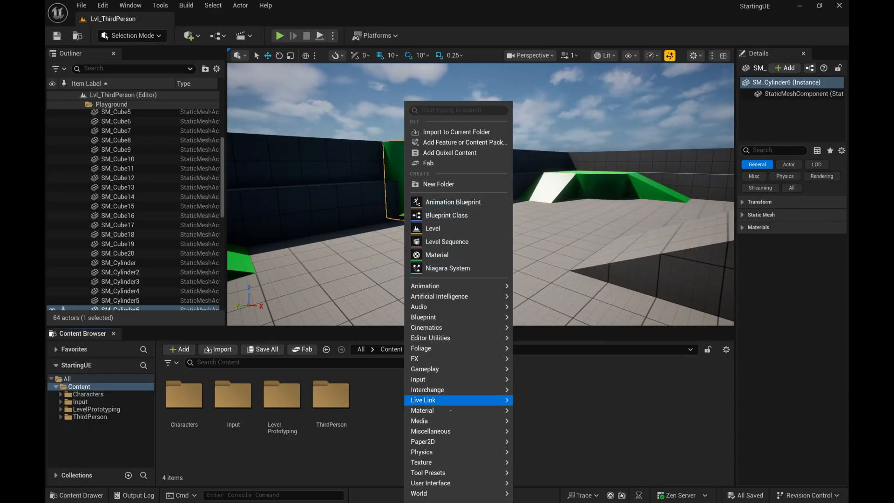
mouse_move(448, 473)
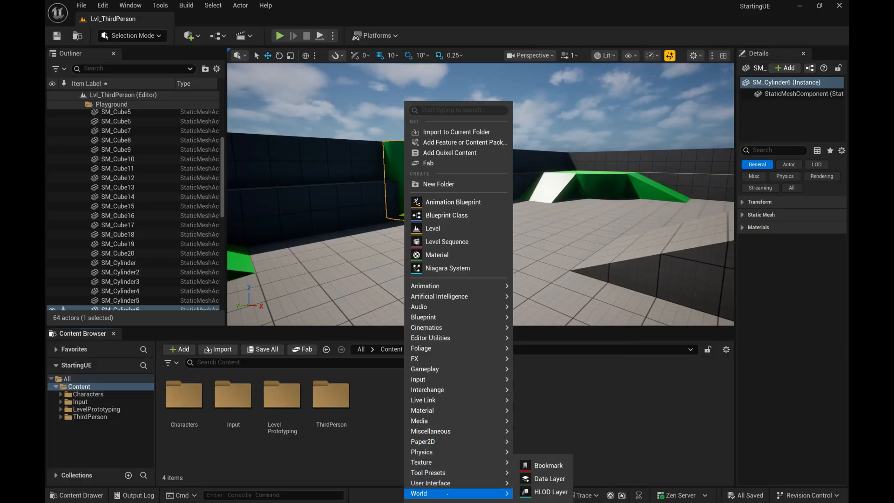
mouse_move(455, 338)
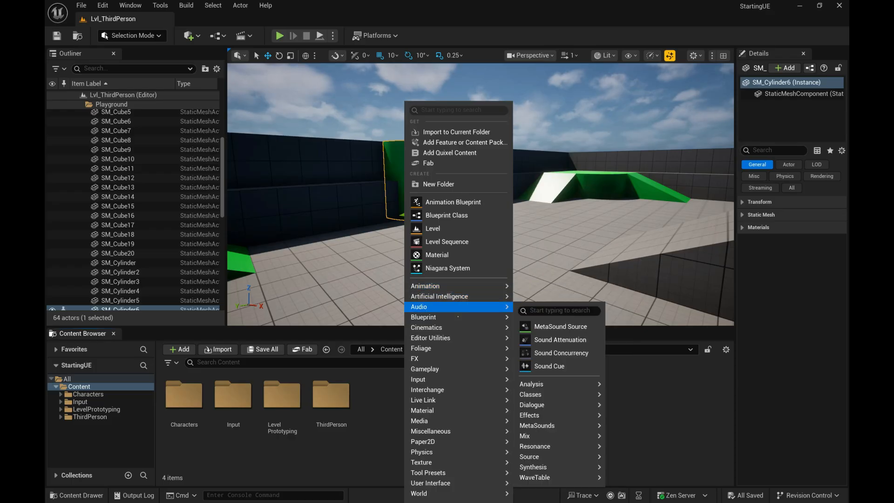
left_click(381, 414)
right_click(417, 396)
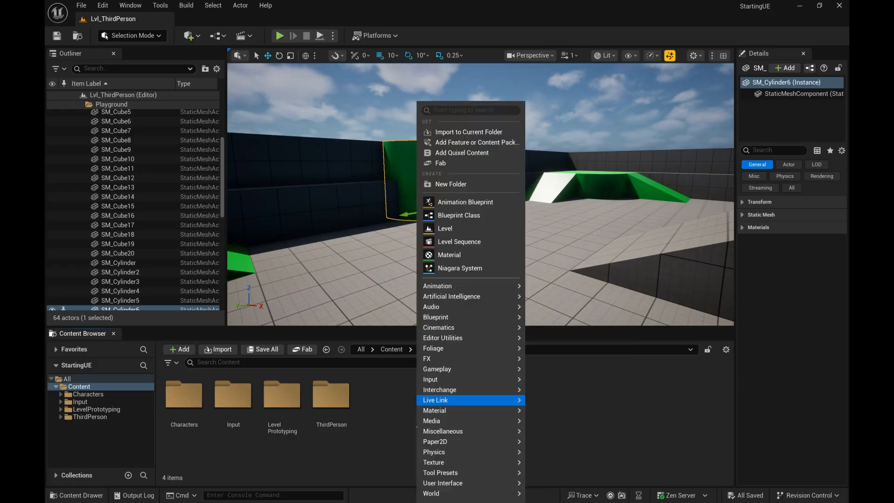
mouse_move(431, 493)
left_click(379, 460)
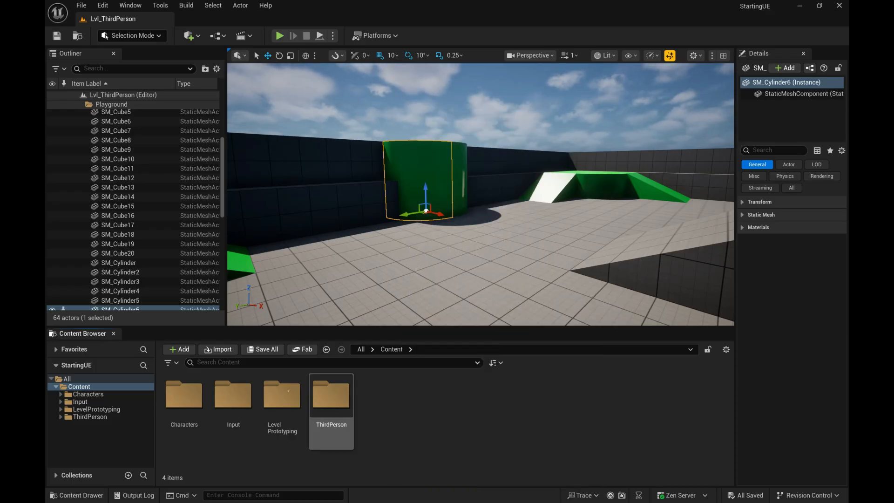
Step: Review the Content Browser's Add options, including the Interchange category, and dismiss them
left_click(179, 349)
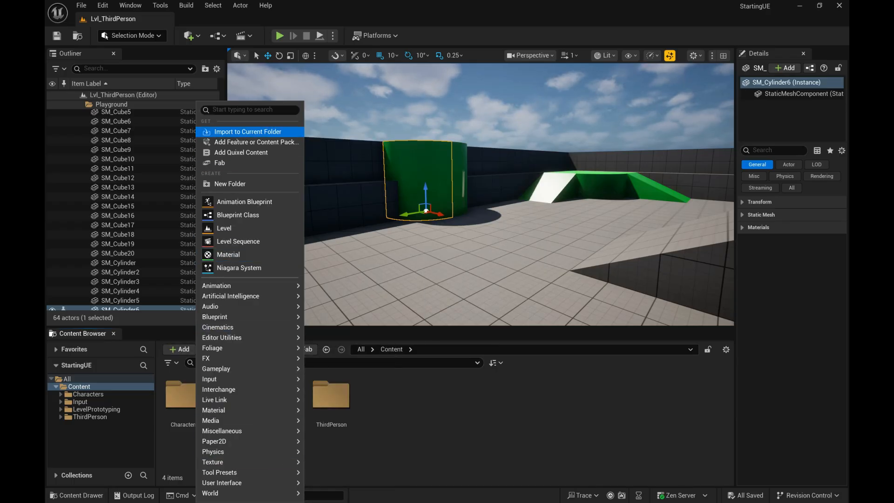
mouse_move(219, 389)
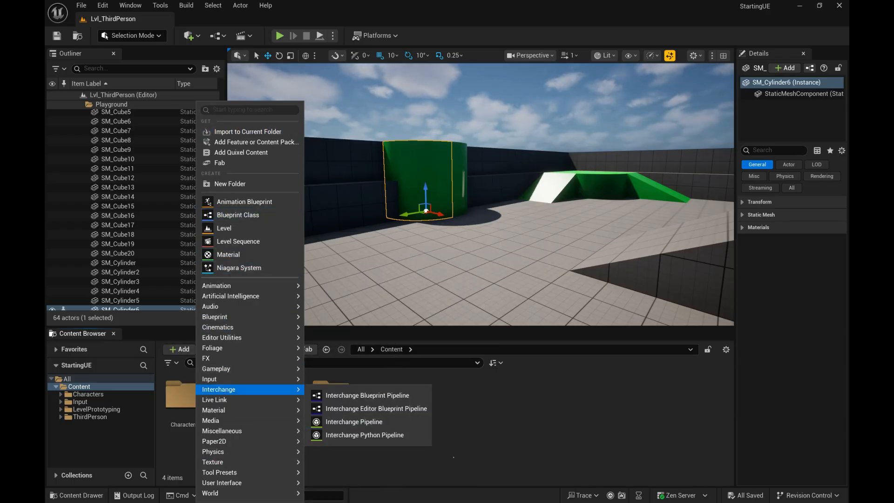
right_click(485, 411)
left_click(445, 409)
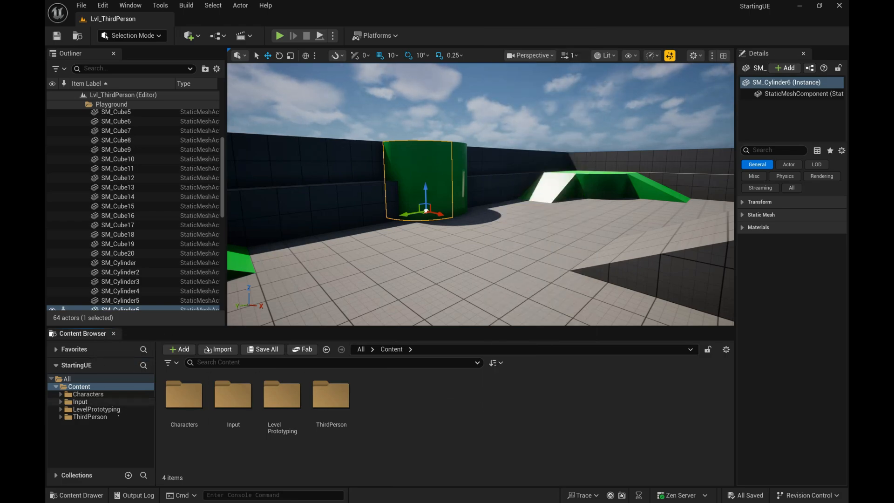
Step: View the contents of the All folder in the Content Browser and return to the Content folder
left_click(74, 378)
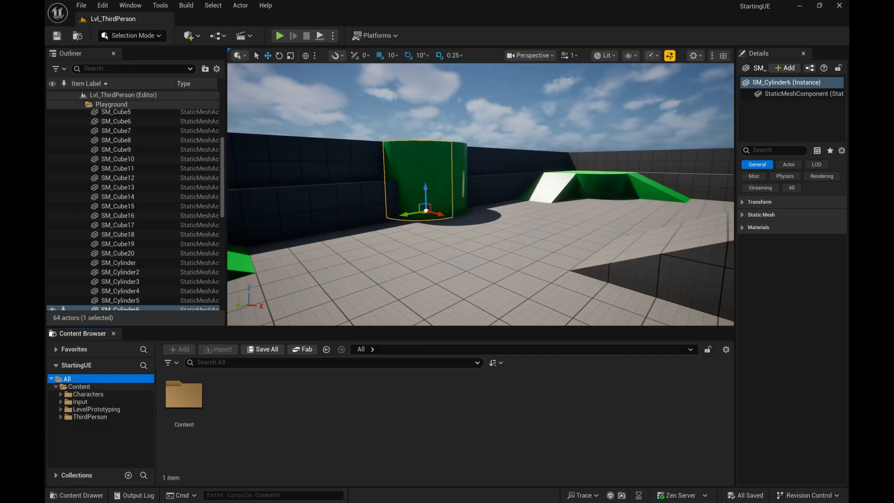
left_click(82, 386)
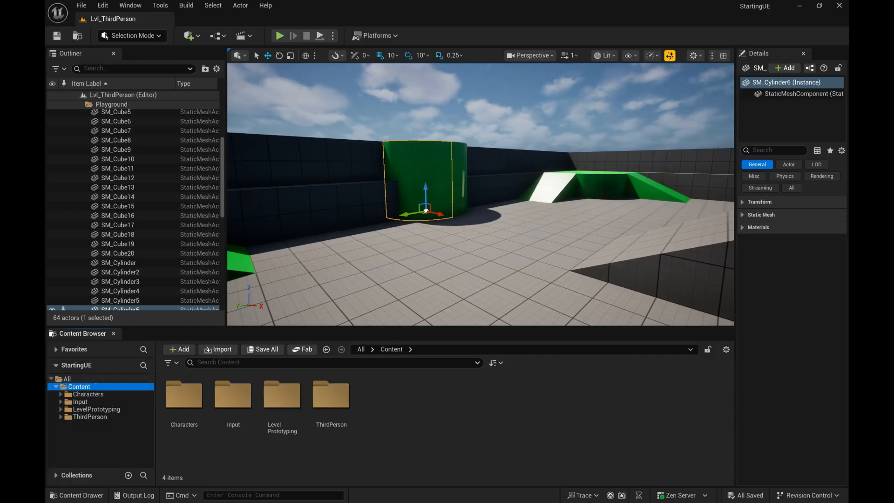
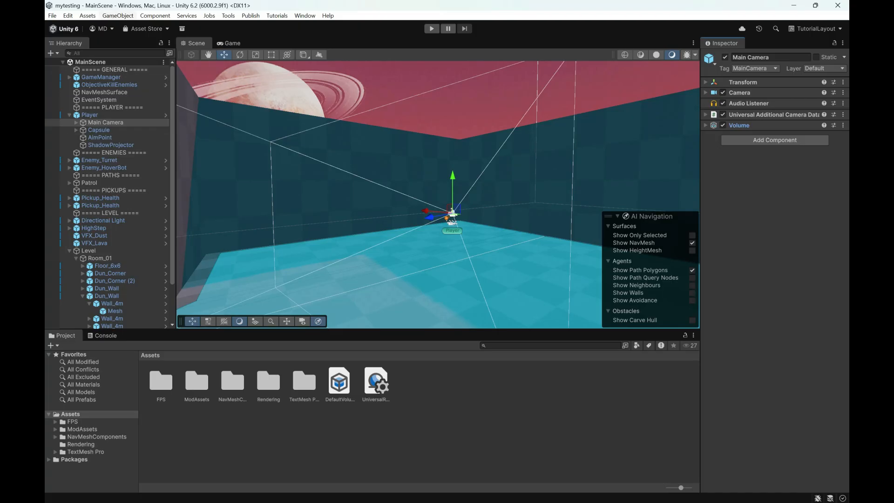
Step: Start importing a new asset in Unity, examine the file type filter, and cancel the import
left_click(88, 16)
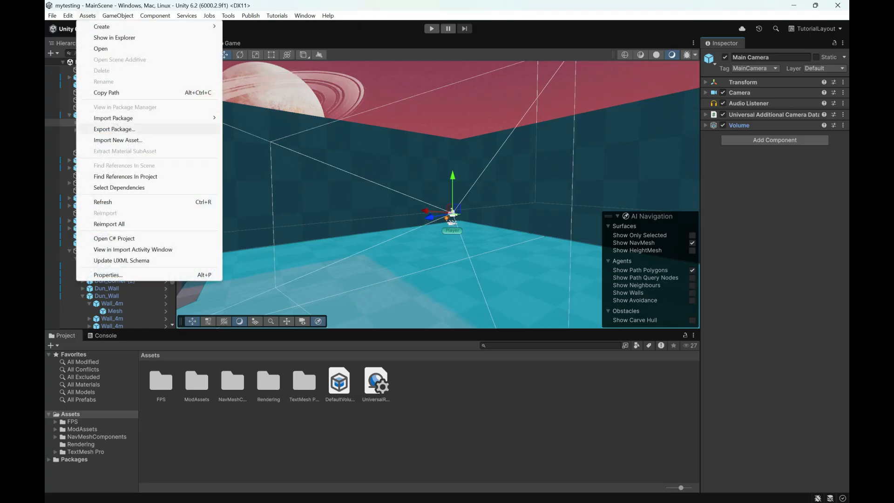
left_click(118, 140)
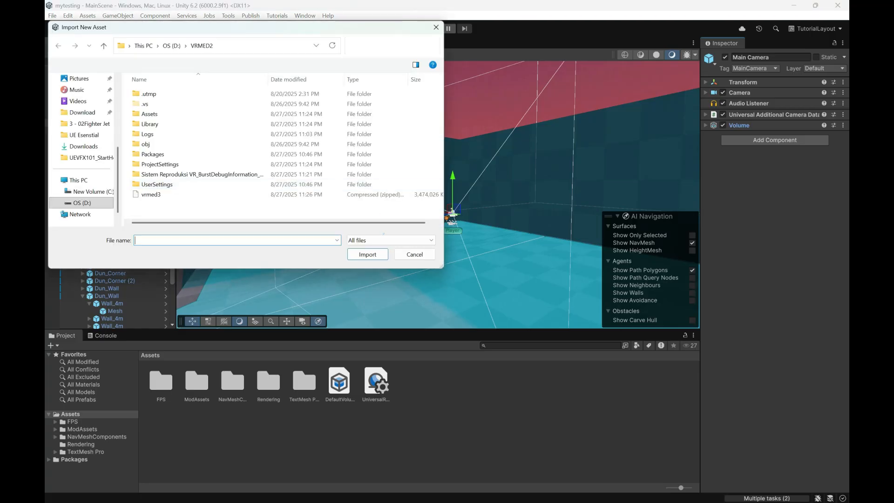
left_click(386, 240)
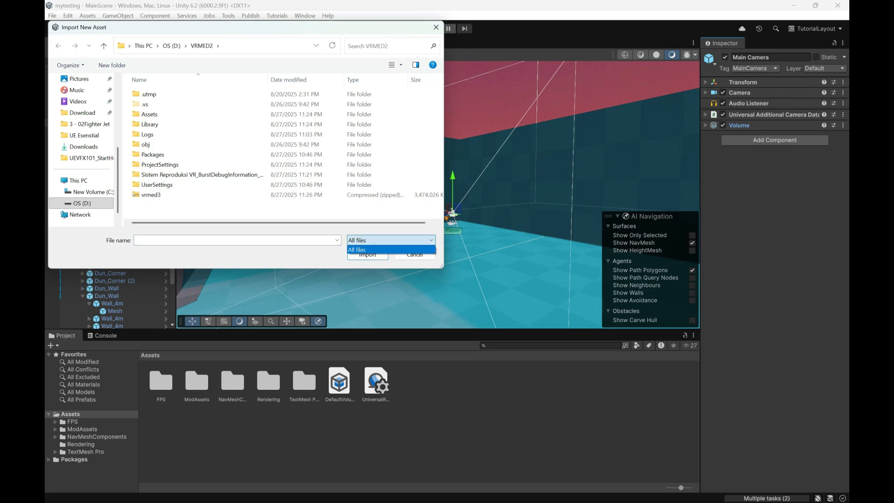
left_click(386, 240)
left_click(414, 255)
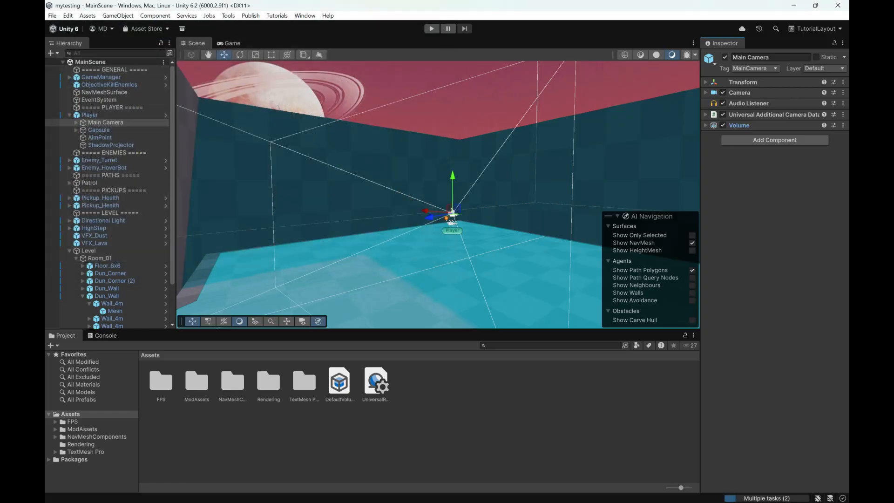
Step: Import the bgremove image from the Pictures folder into the project's Assets folder
left_click(87, 15)
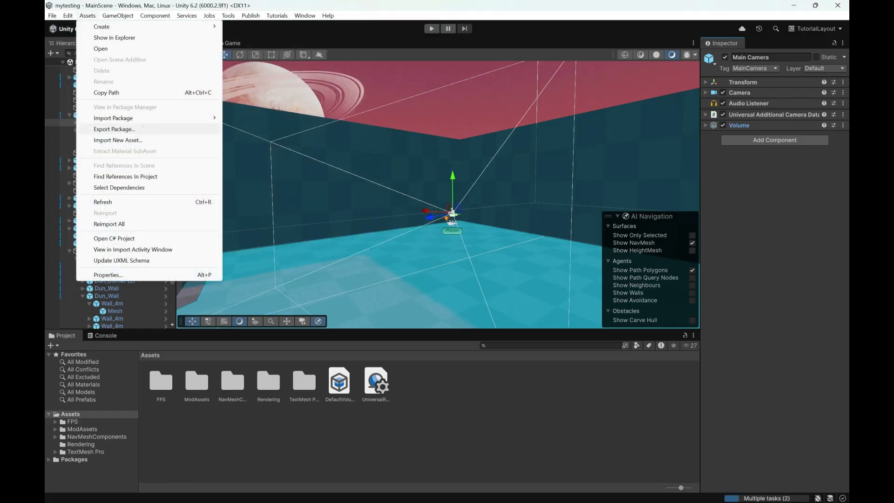
left_click(140, 141)
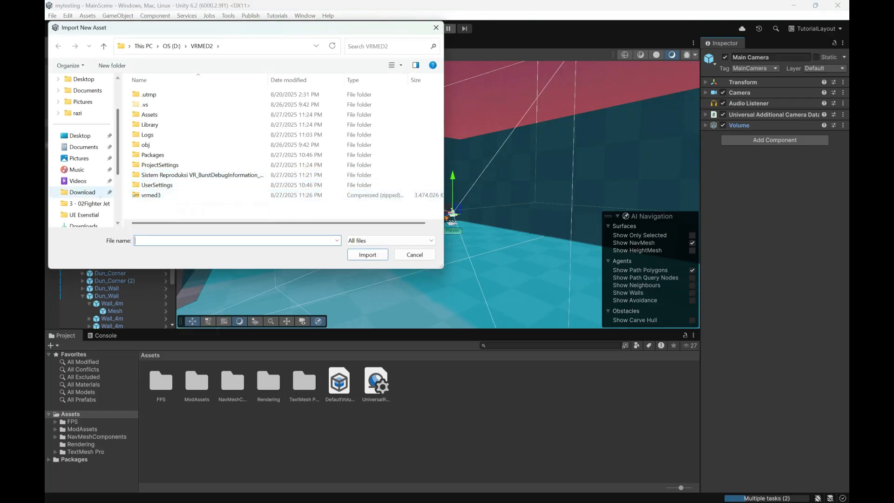
left_click(87, 159)
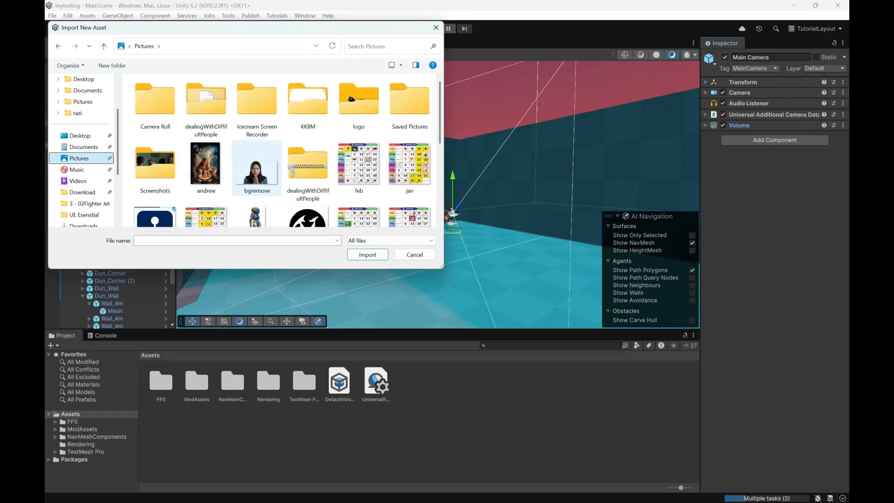
left_click(257, 167)
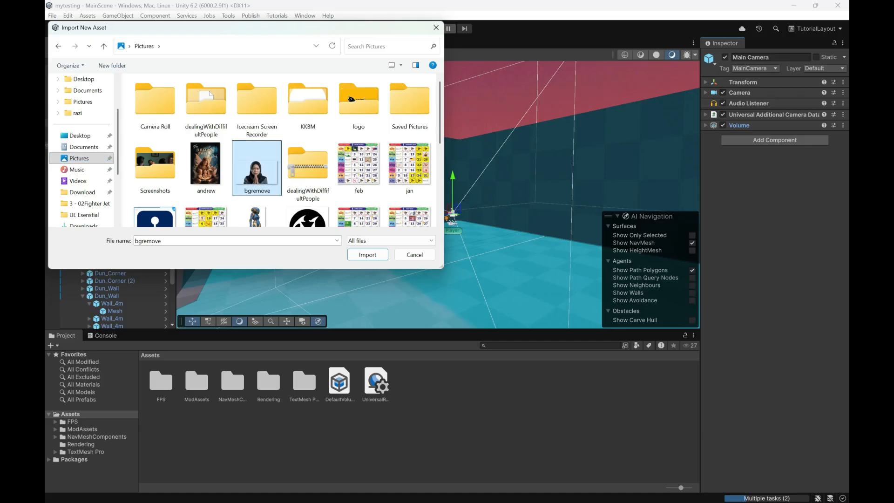
key("Return")
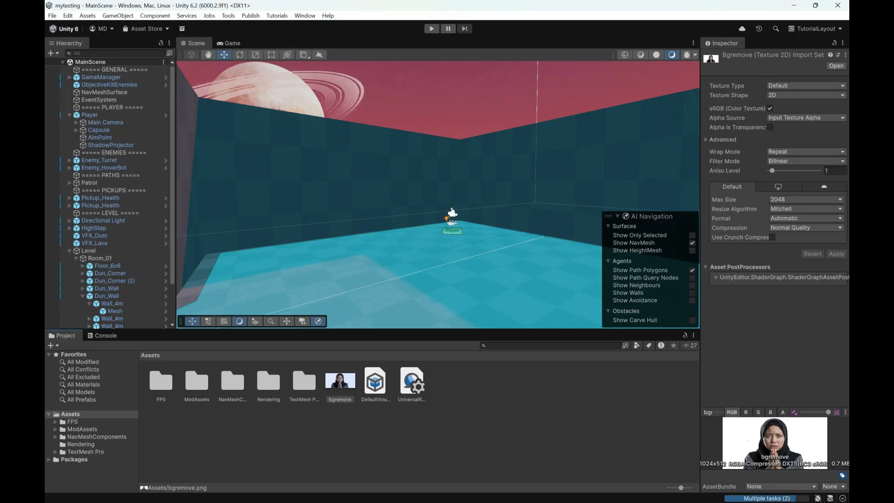
Step: Review the asset commands, including Import Package, without running any, and clear the selection of the imported image
left_click(87, 16)
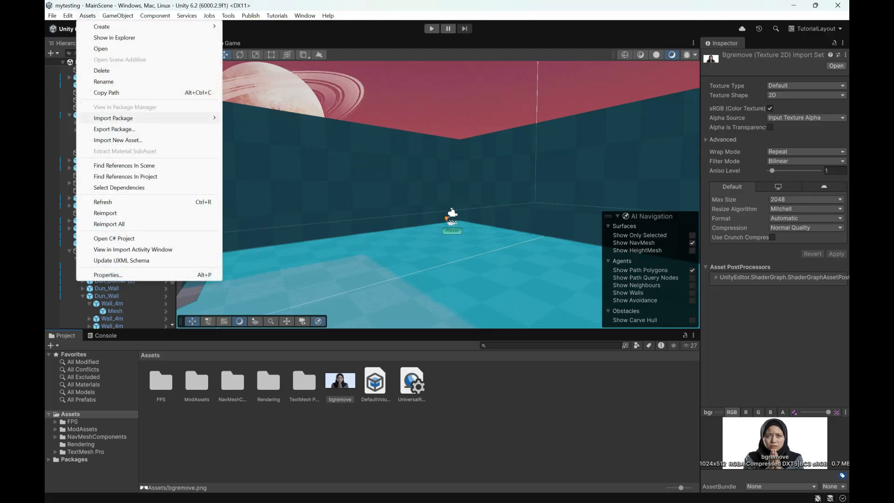
mouse_move(139, 118)
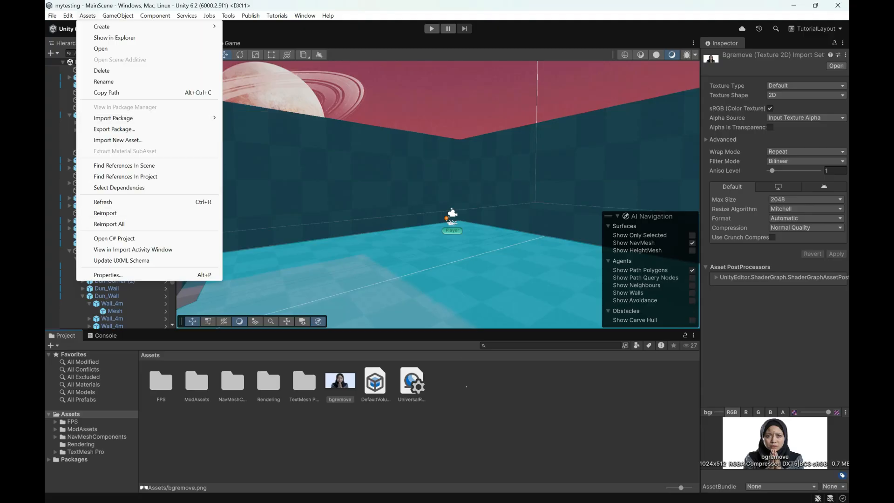
left_click(341, 429)
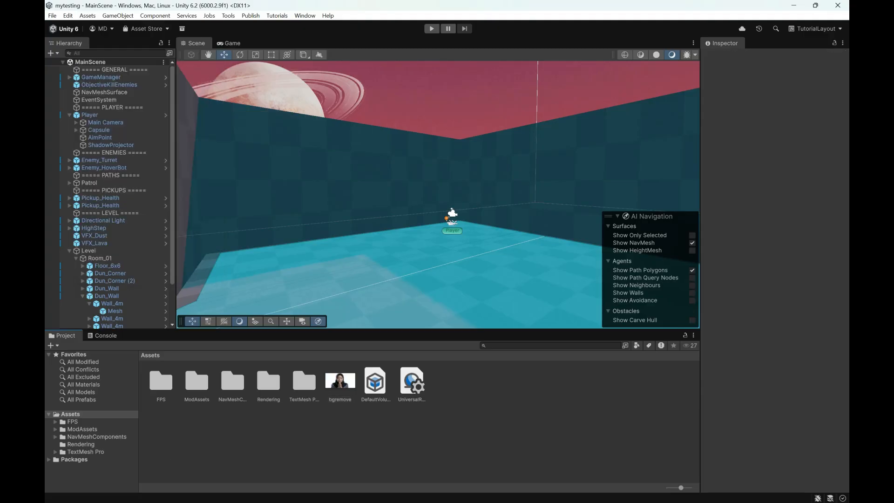
Step: Create a folder named Myfolder in the Assets folder
left_click(70, 414)
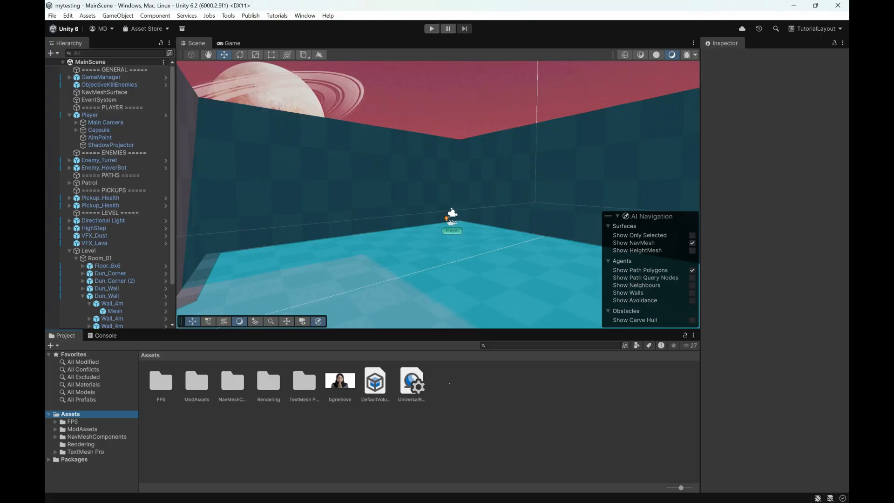
right_click(462, 418)
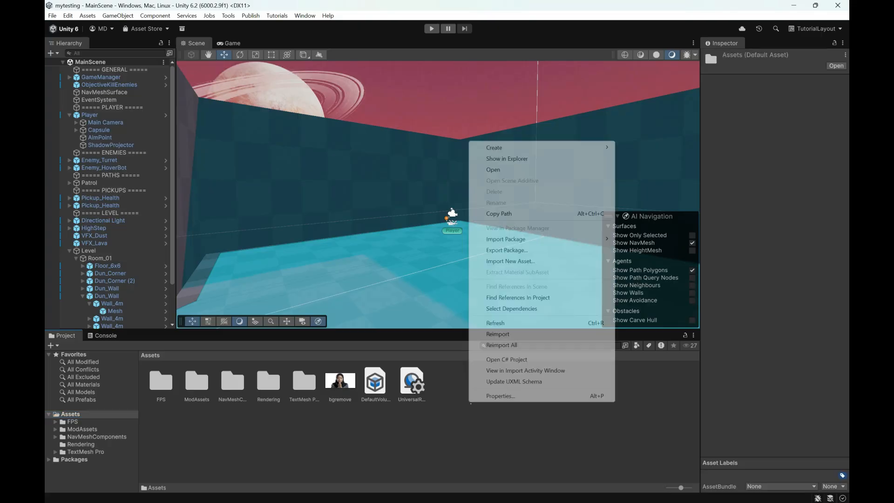
mouse_move(512, 148)
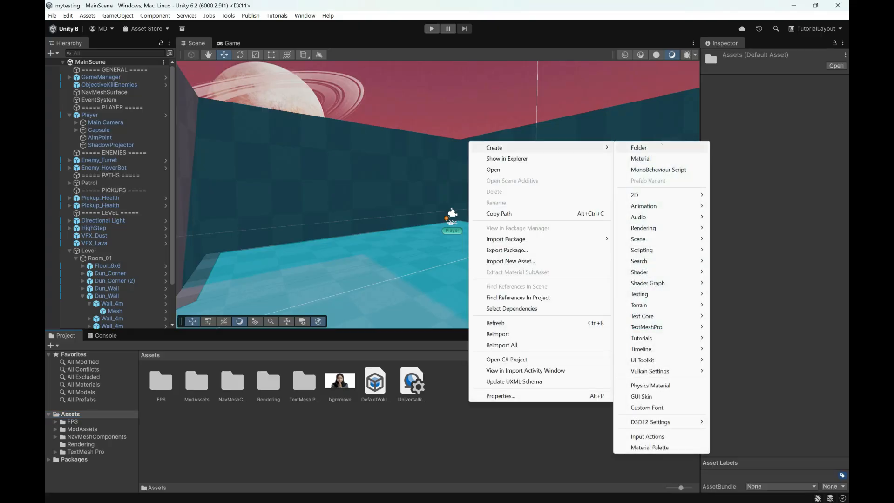
left_click(638, 148)
type("Myfolder")
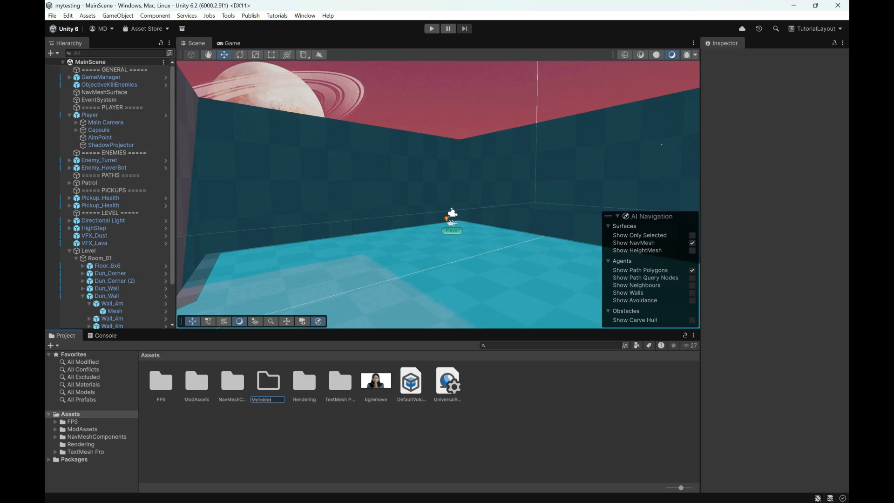
key("Return")
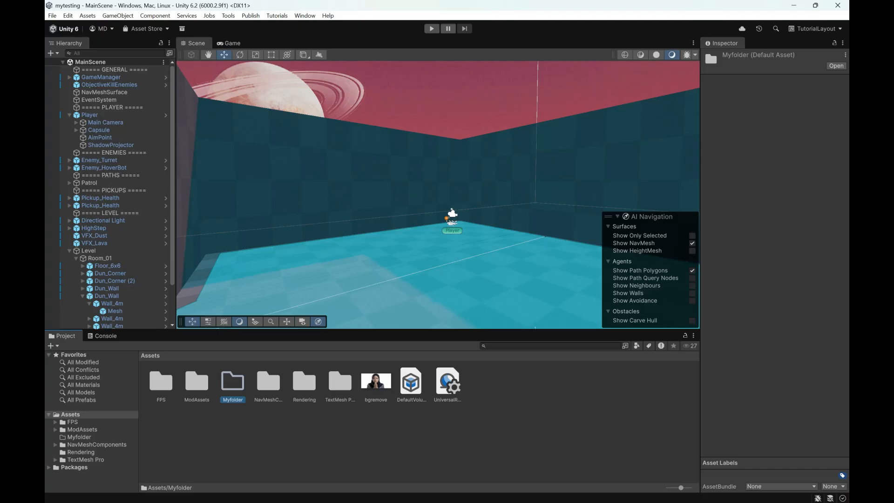
Step: Switch to the Unreal Editor and select the floor of the level
key("alt+Tab")
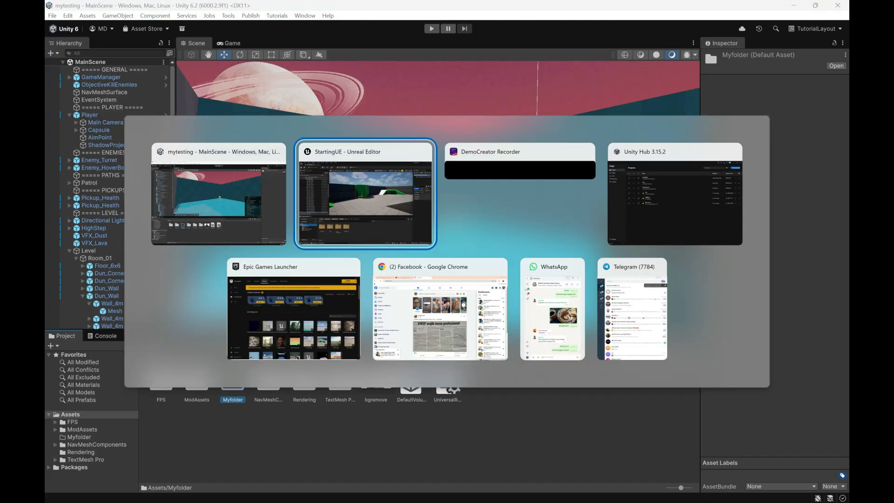
key("Escape")
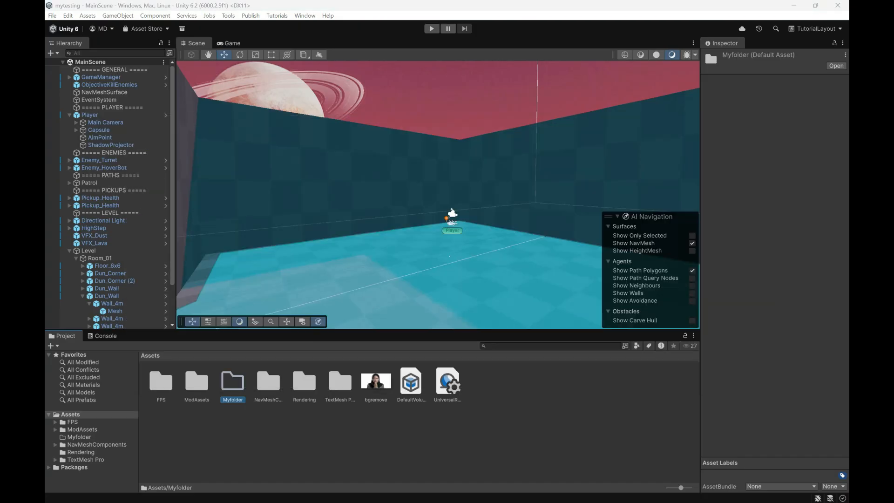
key("alt+Tab")
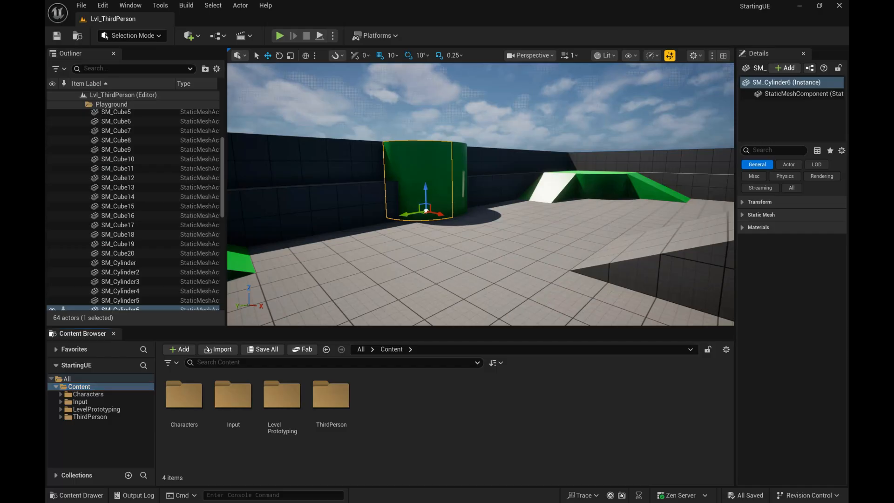
left_click(363, 260)
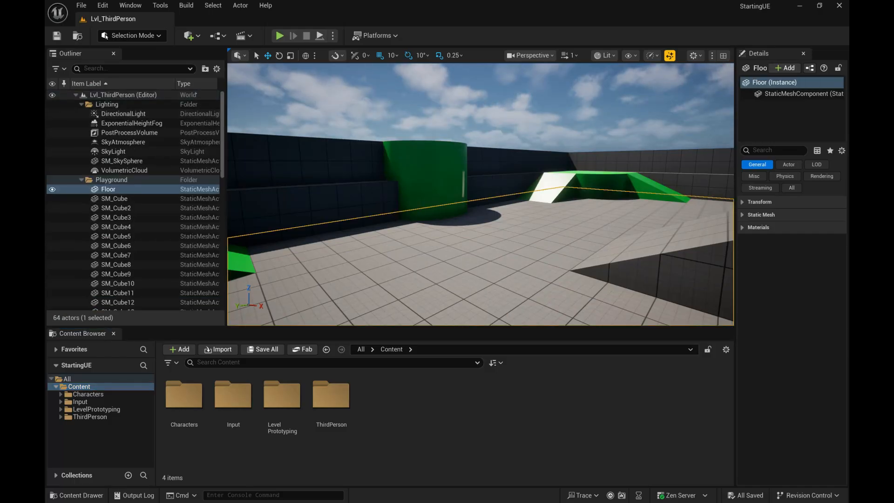
Step: Place a Cube shape in the level so it rests on the floor, and slightly widen the Details panel
left_click(190, 36)
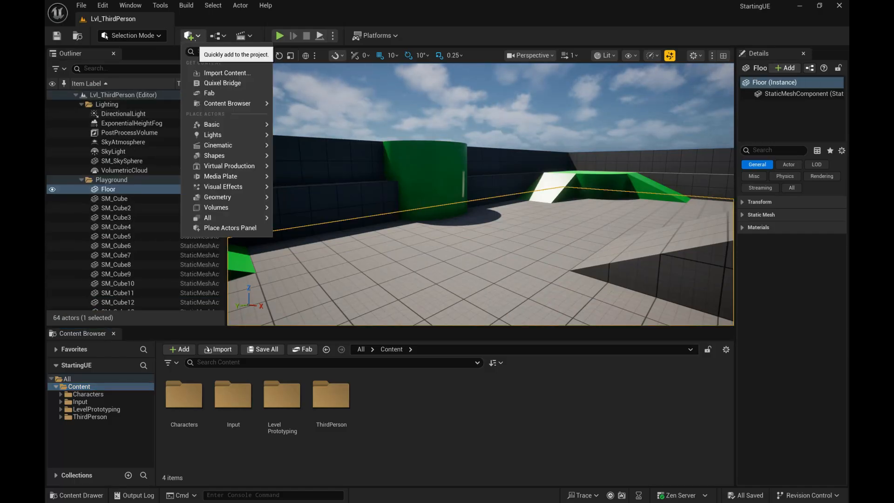
mouse_move(212, 124)
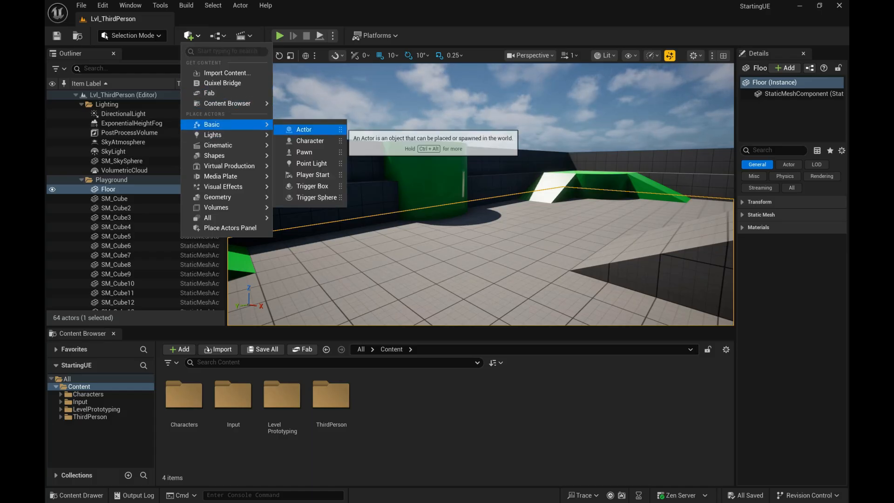
mouse_move(251, 136)
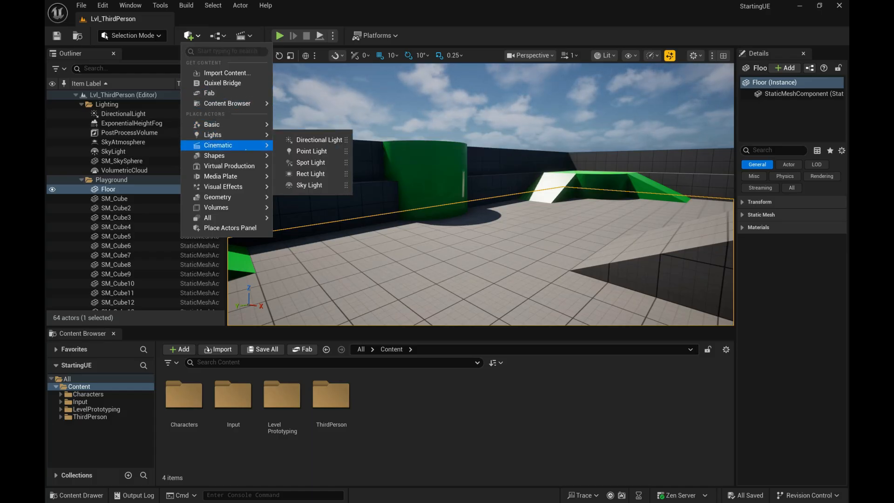
mouse_move(246, 158)
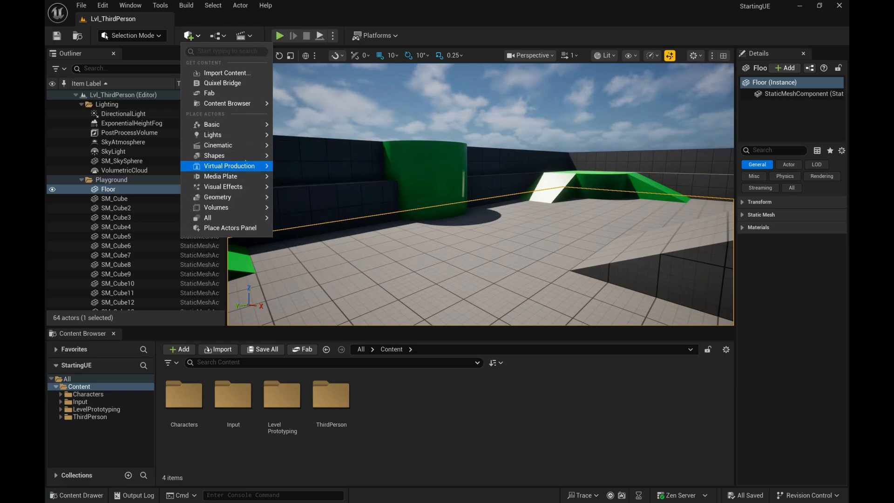
left_click(303, 160)
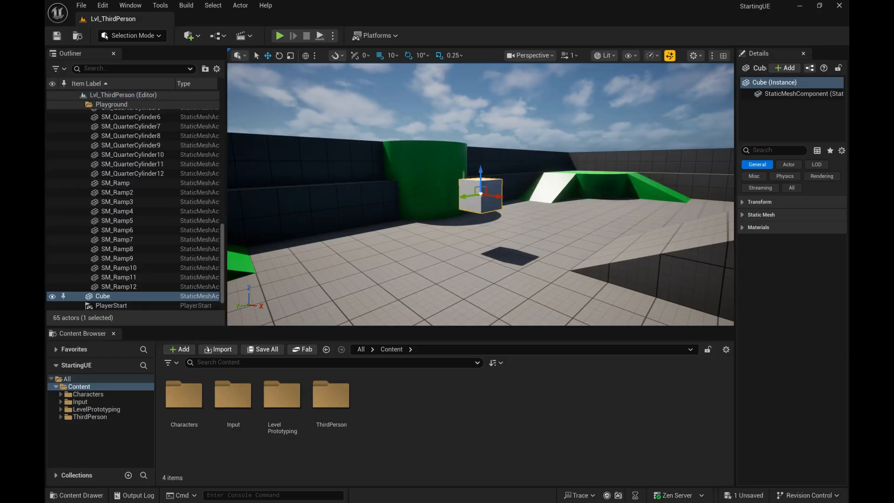
key("End")
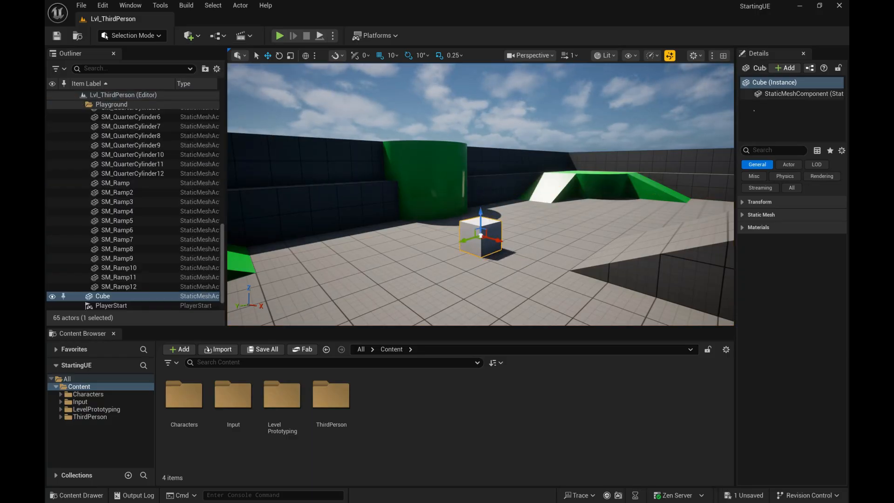
left_click_drag(736, 186, 726, 186)
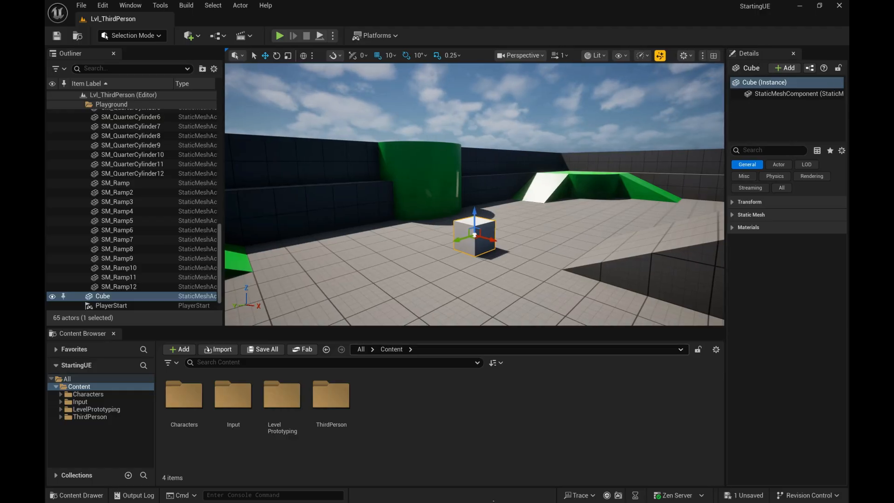
Step: Switch to the Unity editor and add a 3D cube to MainScene
key("alt+Tab")
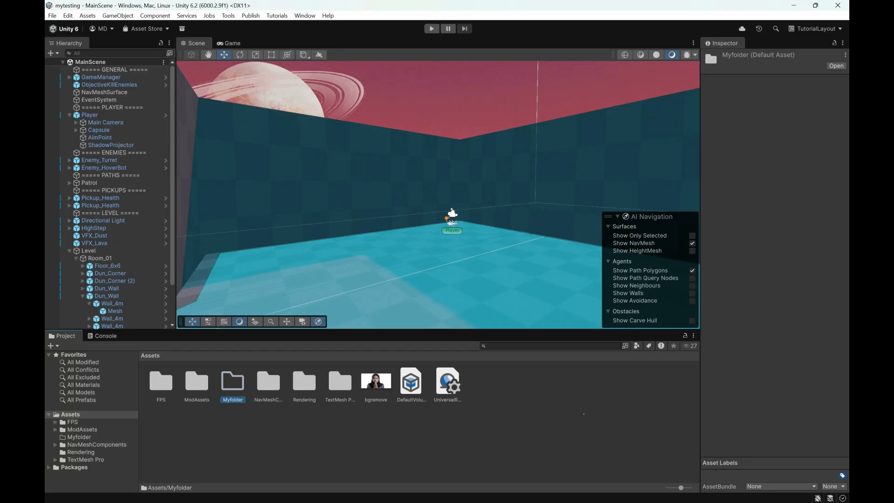
left_click(536, 402)
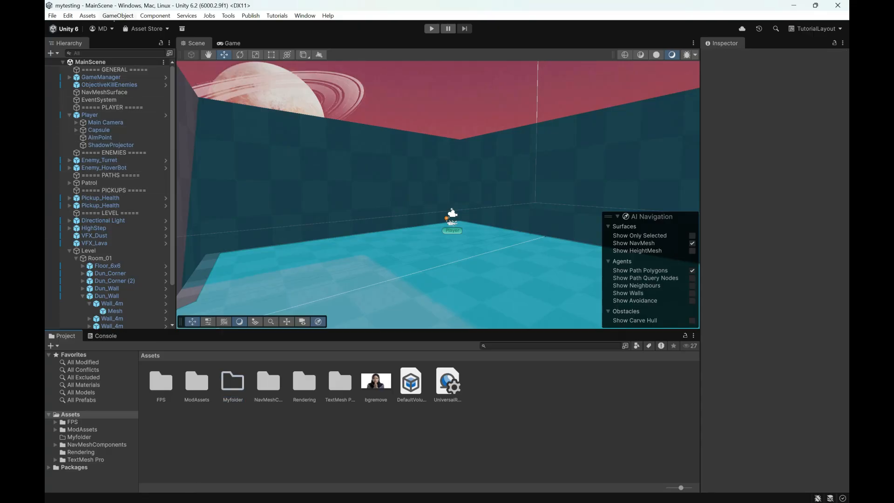
left_click(118, 15)
mouse_move(140, 70)
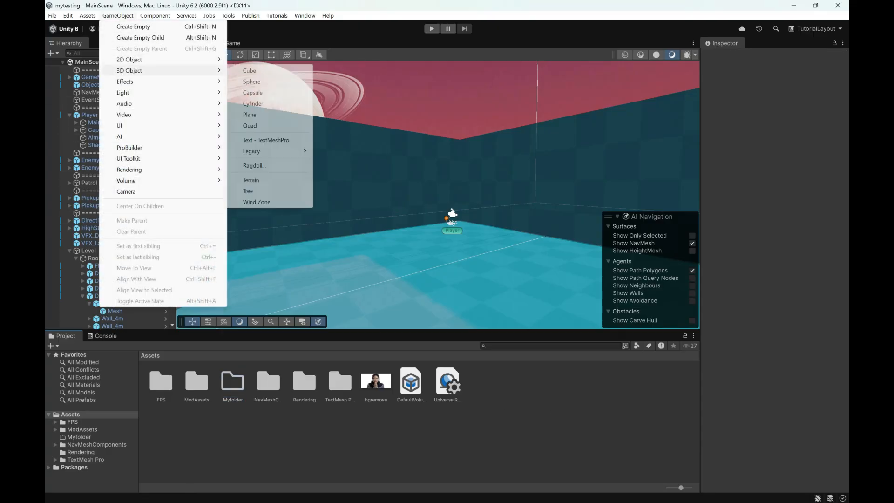
left_click(252, 70)
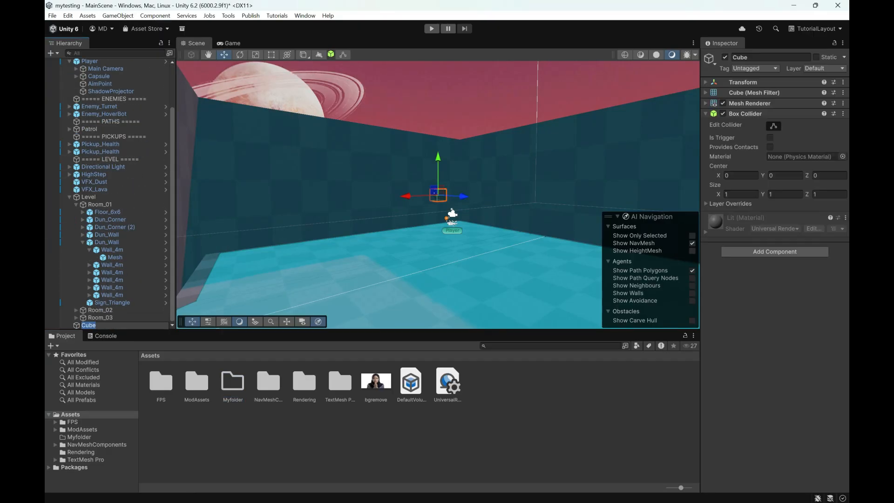
Step: Move the new cube closer to the viewer in the room and lower it toward the floor
left_click_drag(345, 198, 485, 214)
left_click_drag(427, 214, 357, 220)
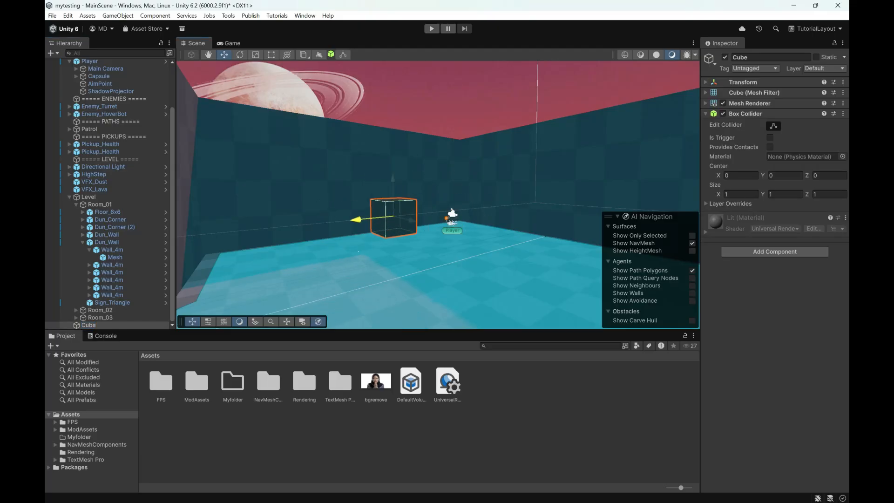
left_click_drag(394, 181, 394, 235)
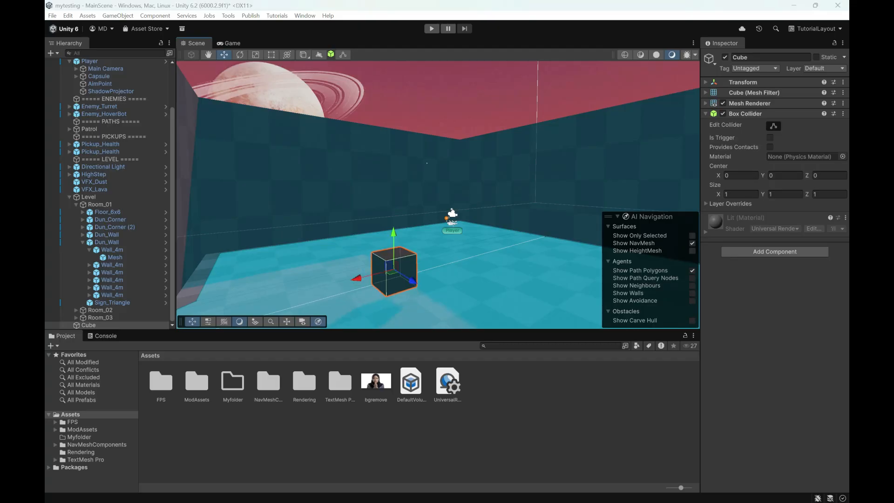
Step: Switch to the Unreal Editor, create a material named merah in the Content folder, and assign it to the cube in the level
key("alt+Tab")
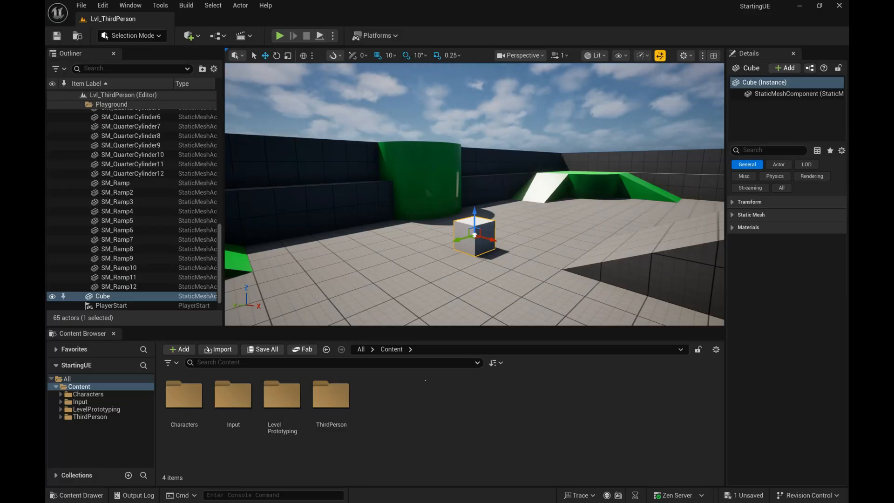
right_click(437, 412)
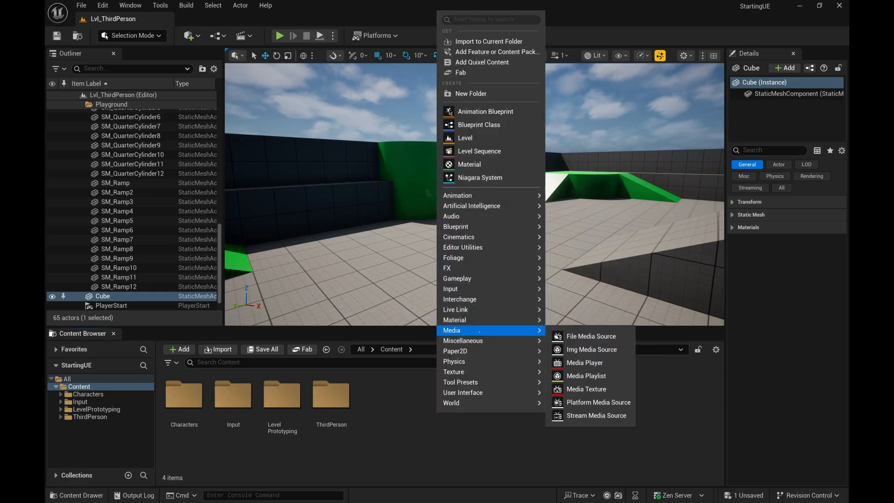
mouse_move(488, 320)
left_click(578, 325)
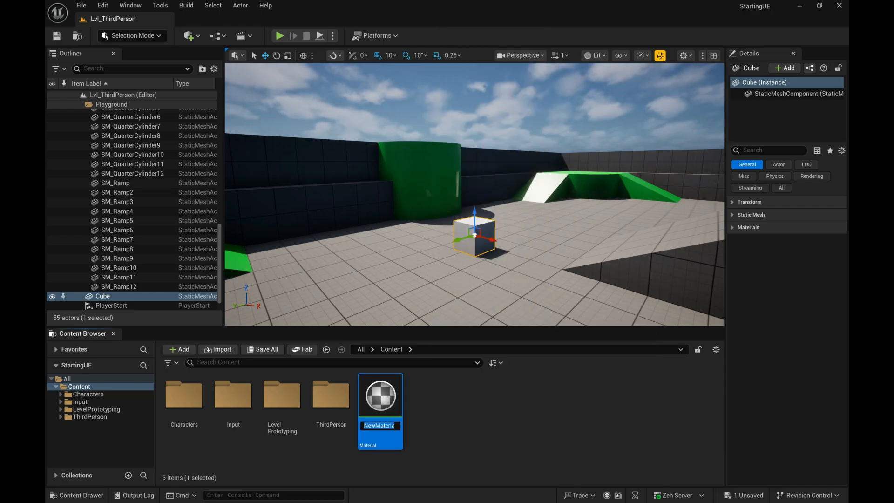
type("merah")
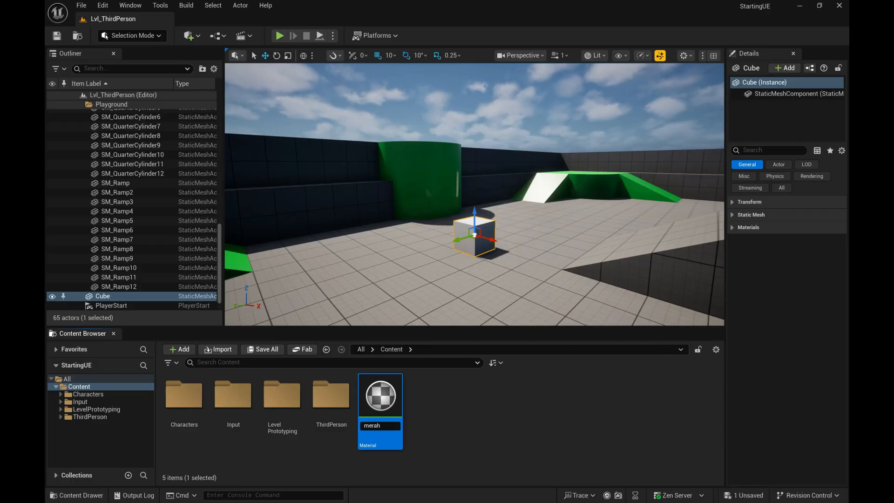
key("Return")
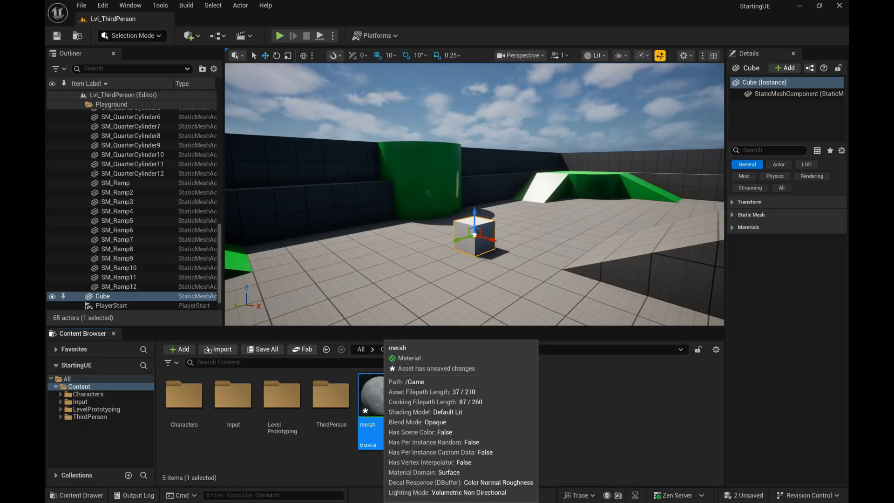
left_click_drag(371, 396, 472, 233)
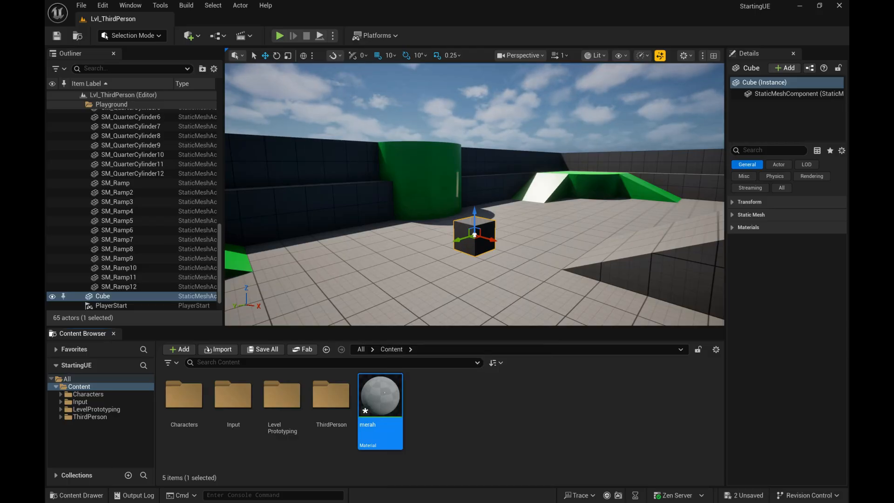
Step: Open the merah material in a maximized editor and set its Base Color to bright pink, FF008FFF
double_click(384, 393)
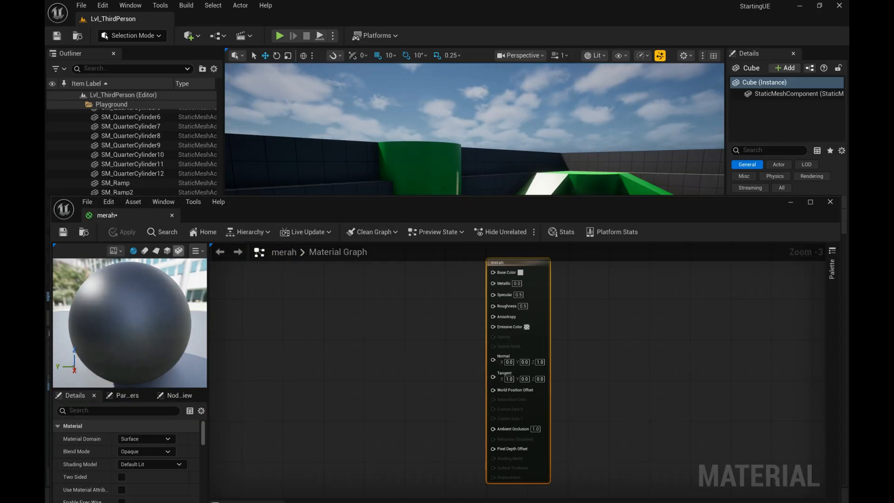
left_click(810, 201)
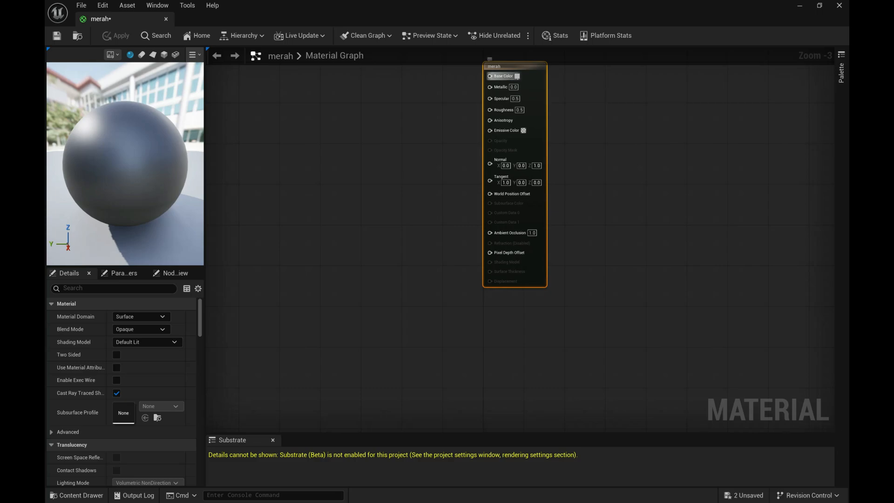
left_click(517, 76)
mouse_move(588, 140)
left_mouse_down()
mouse_move(619, 138)
mouse_move(660, 103)
left_mouse_up()
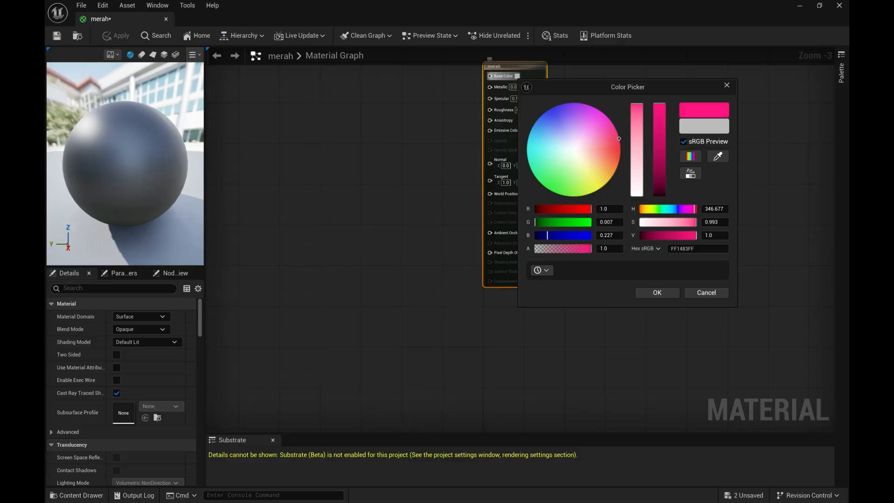
left_click(597, 141)
left_click(657, 292)
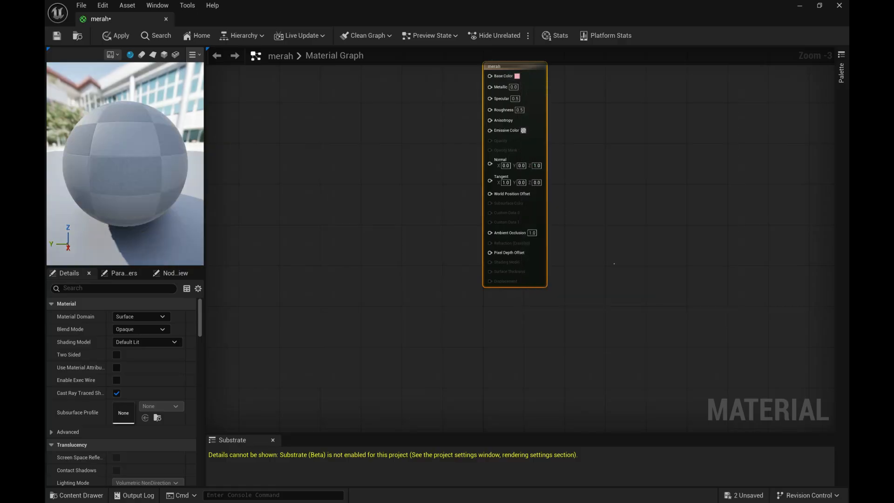
left_click(517, 75)
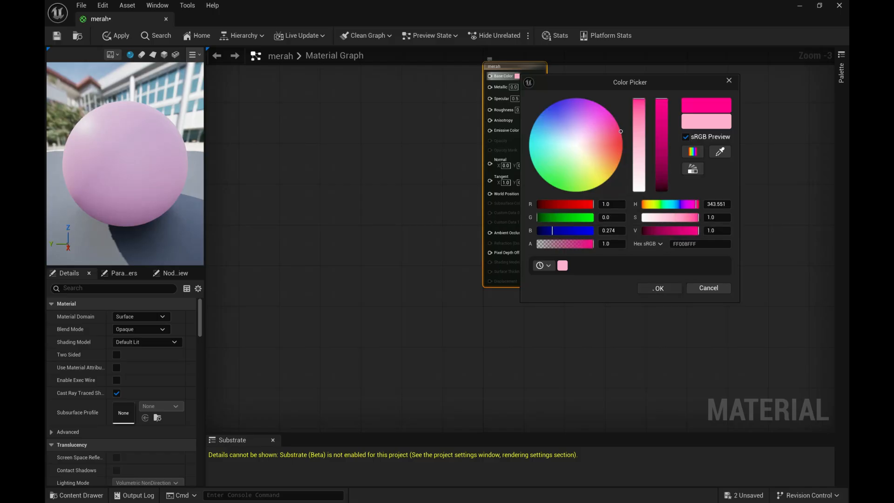
left_click(659, 287)
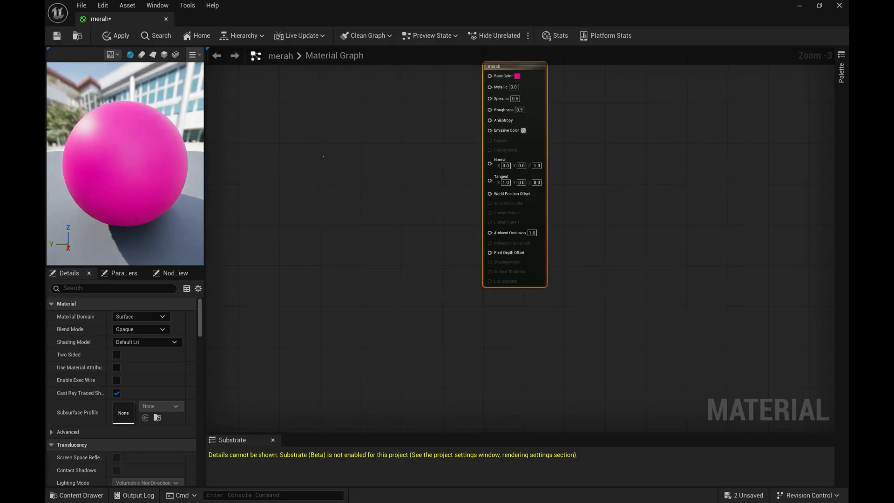
Step: Apply and save the merah material changes, close its editor, and expand the cube's Materials properties
left_click(116, 36)
left_click(116, 35)
left_click(166, 19)
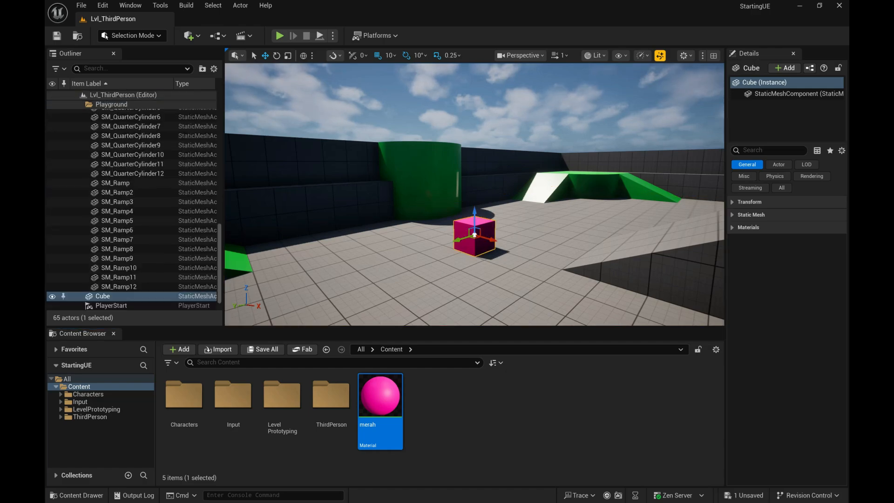
left_click(731, 228)
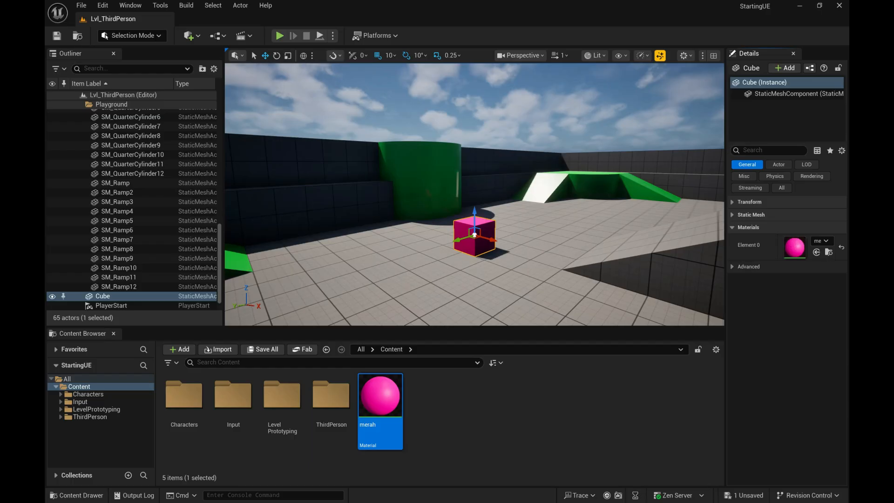
Step: Switch to the Unity editor and create a material named merah in the Assets folder
key("alt+Tab")
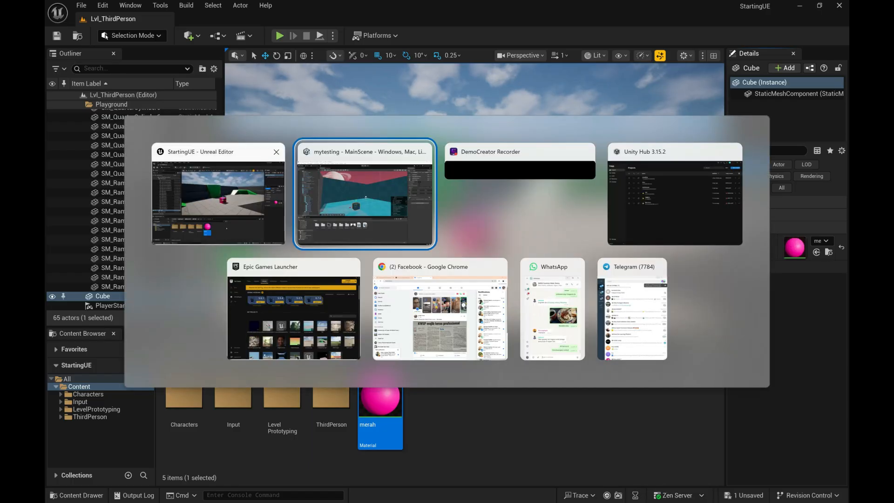
left_click(218, 200)
key("alt+Tab")
left_click(358, 214)
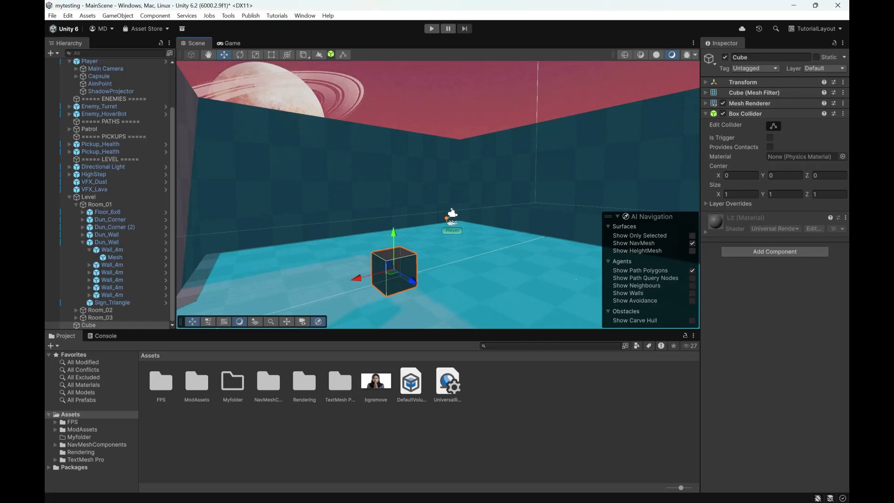
right_click(534, 391)
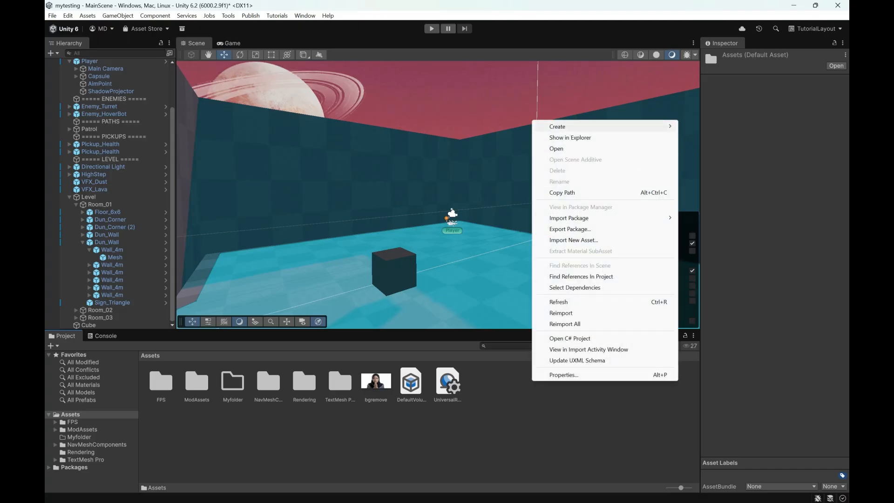
mouse_move(605, 126)
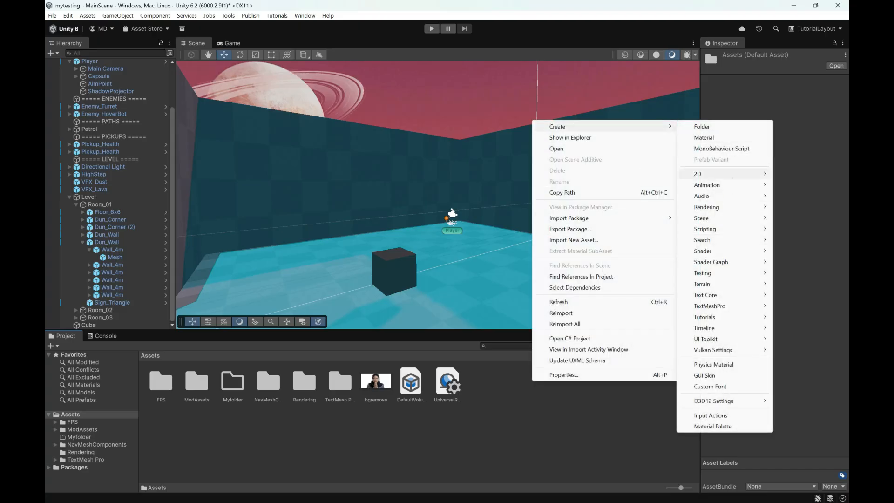
left_click(704, 137)
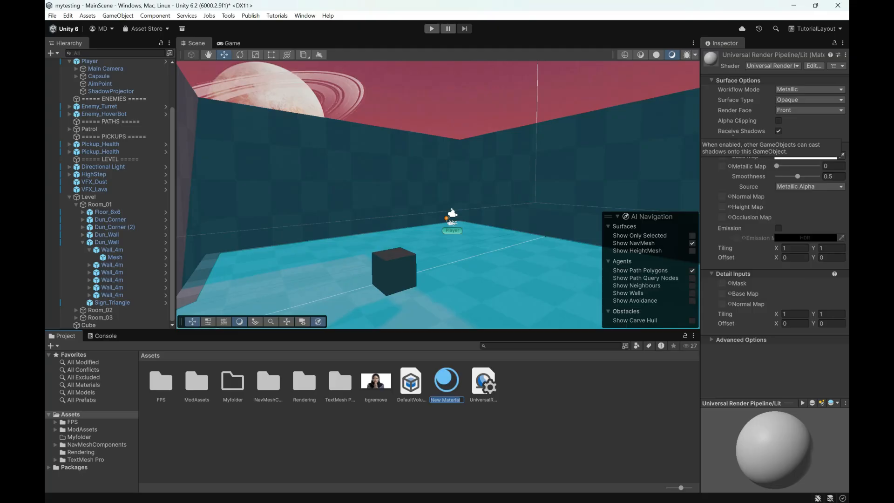
type("merah")
key("Return")
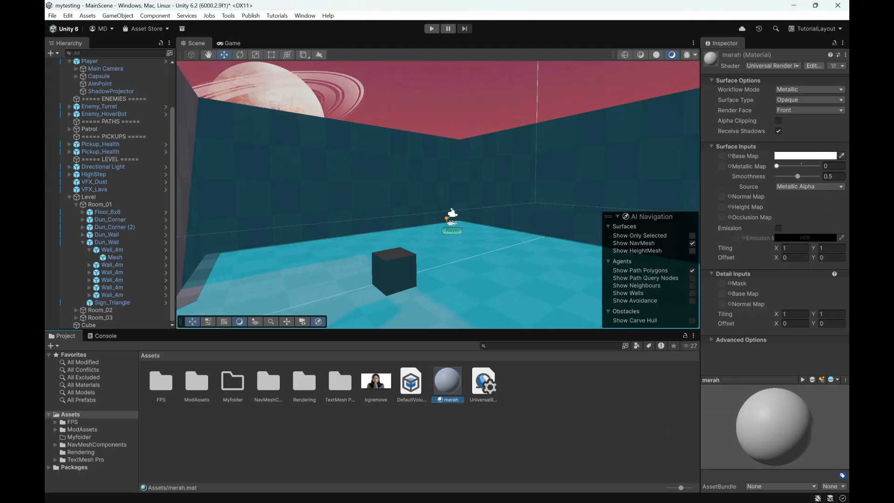
Step: Set the merah material's Base Map color to red, FF0000, and apply the material to the cube in the scene
left_click(805, 155)
left_click_drag(805, 217, 830, 189)
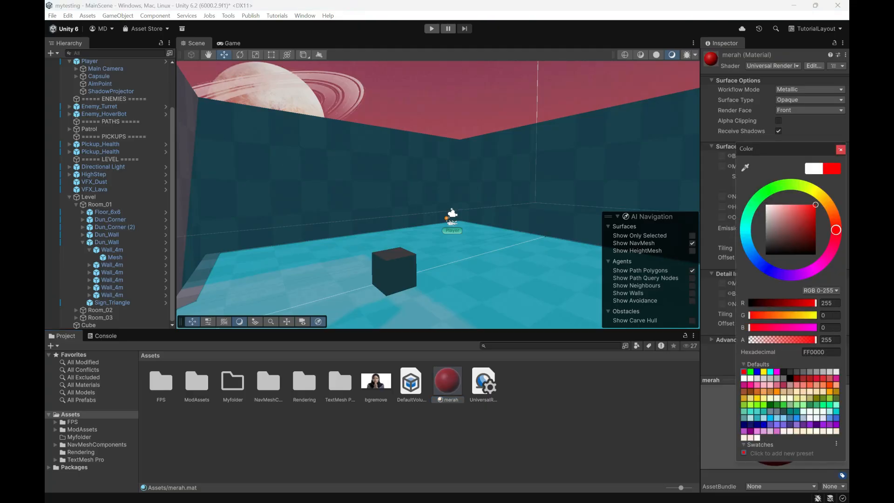
left_click(841, 150)
left_click_drag(445, 376, 402, 280)
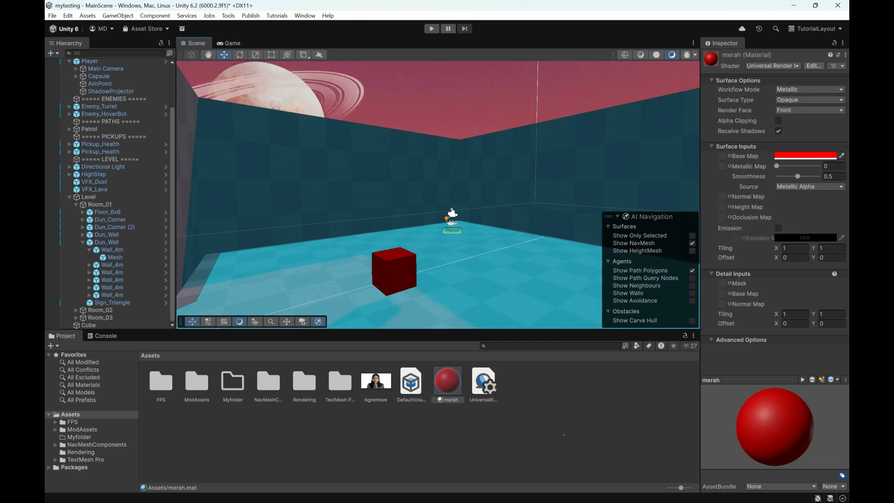
Step: Switch to the Unreal Editor, look through the plugin categories in the Plugins browser, and minimize that window
key("alt+Tab")
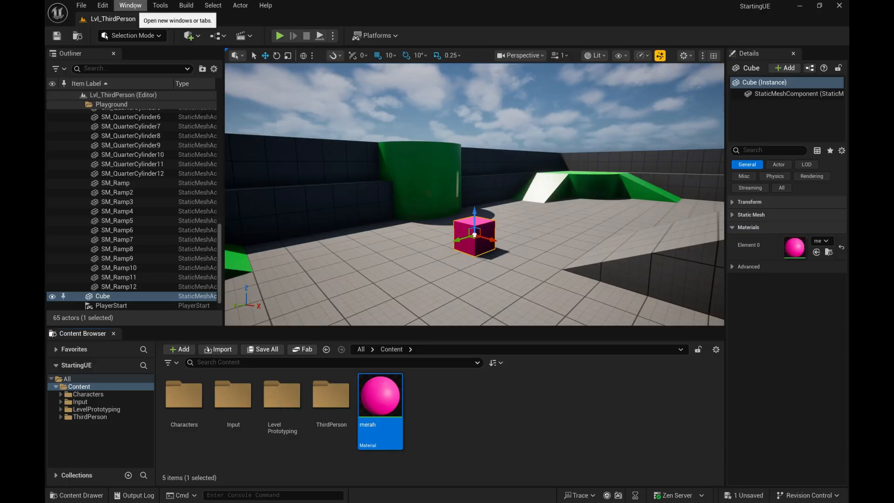
left_click(130, 5)
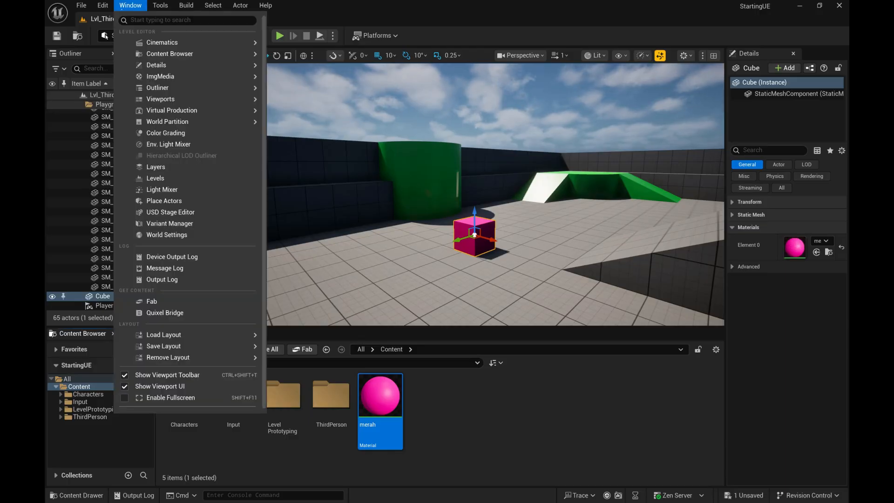
mouse_move(103, 6)
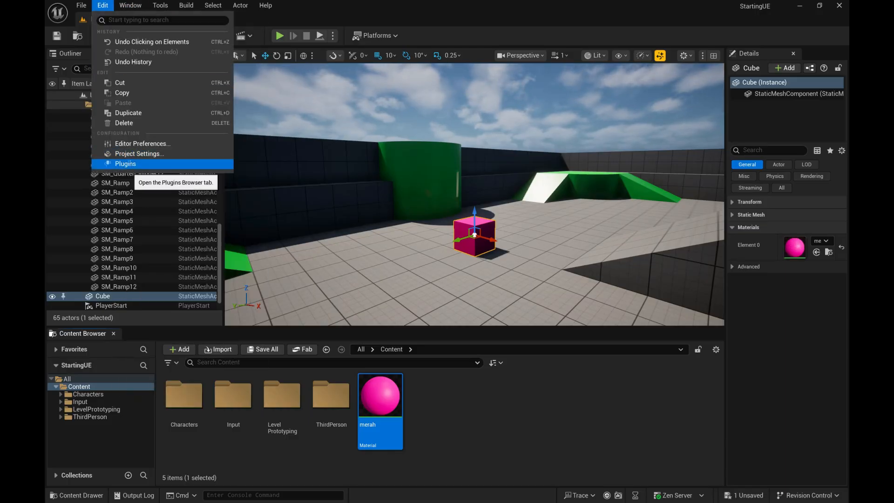
left_click(125, 164)
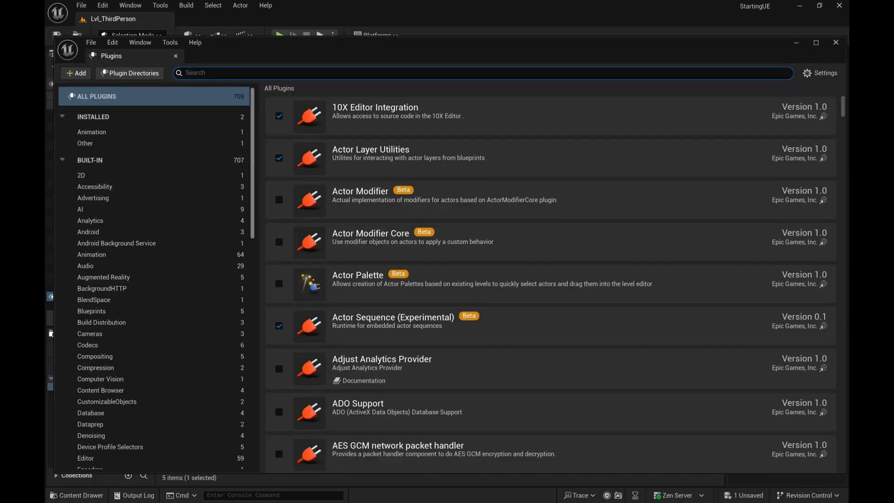
scroll(154, 279, "down", 15)
scroll(156, 279, "up", 15)
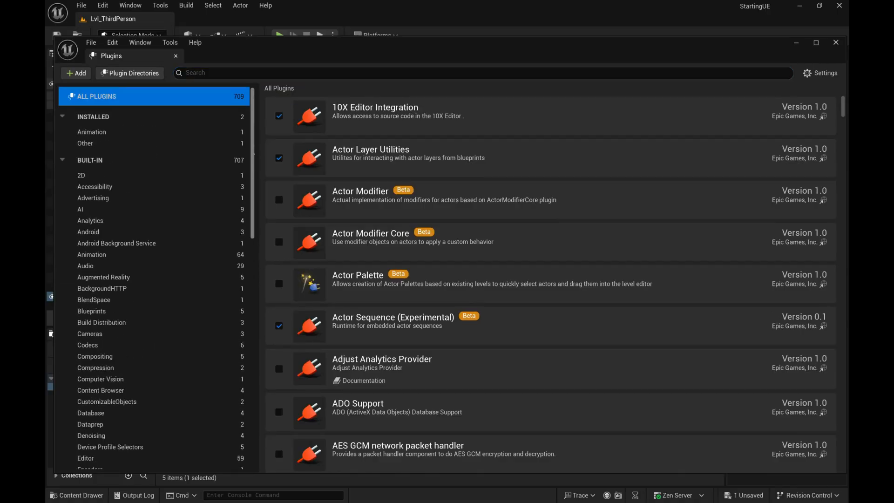
scroll(156, 280, "down", 5)
scroll(156, 279, "up", 5)
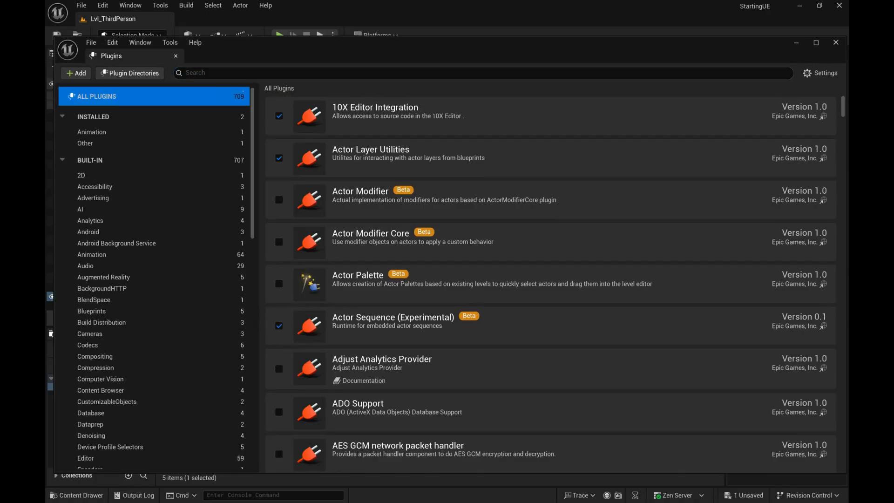
left_click(796, 42)
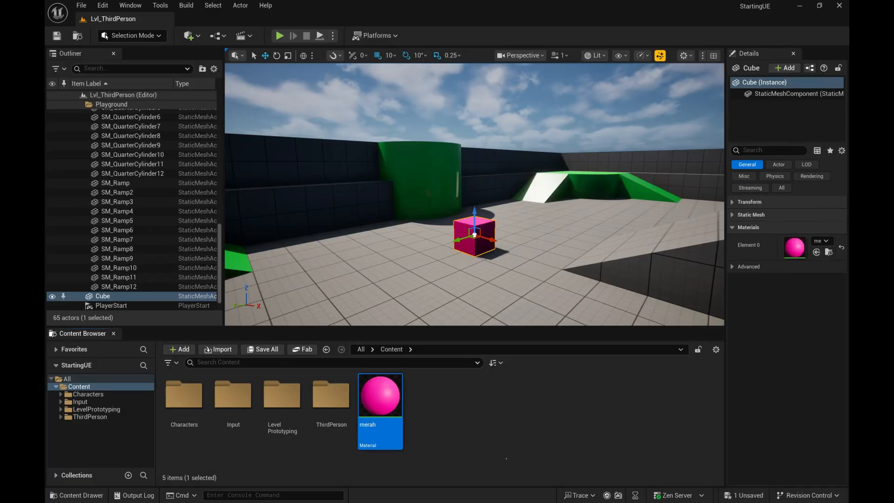
Step: Switch to the Unity editor and open the Package Manager
key("alt+Tab")
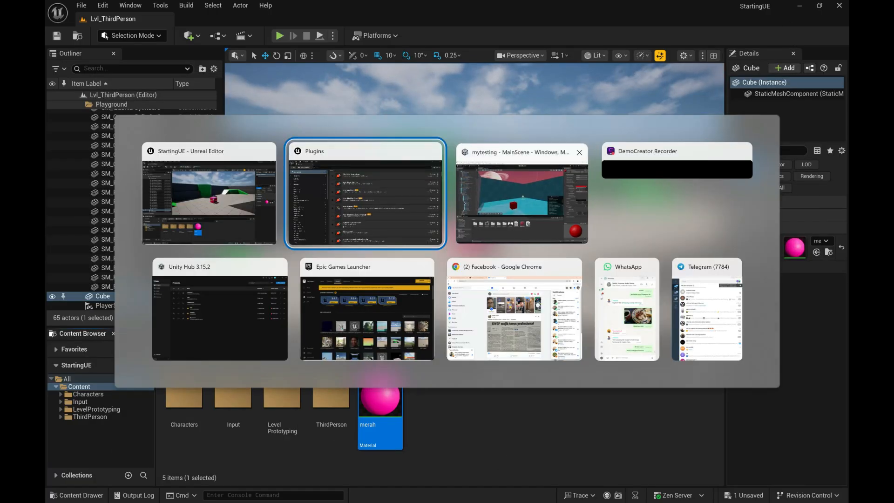
left_click(522, 200)
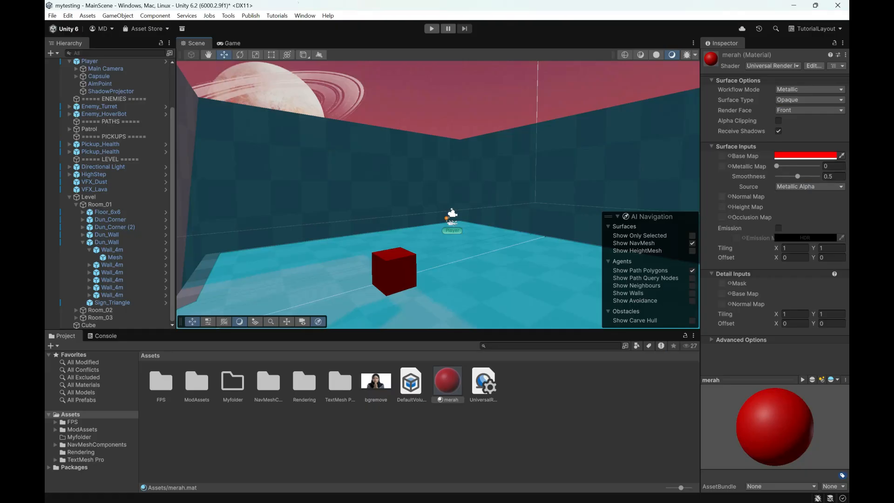
left_click(305, 16)
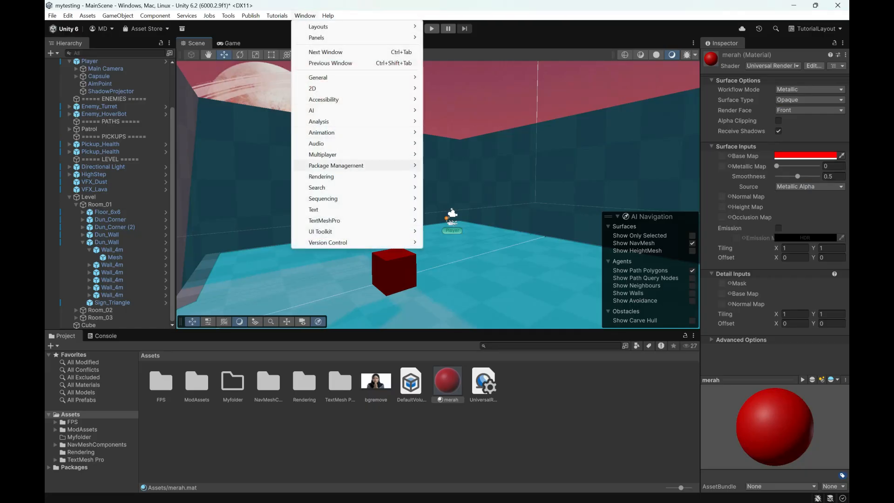
mouse_move(337, 165)
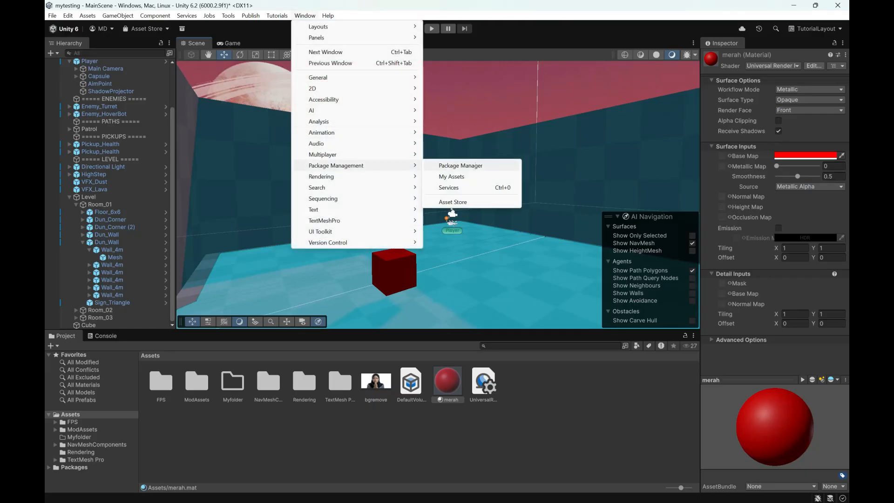
left_click(460, 165)
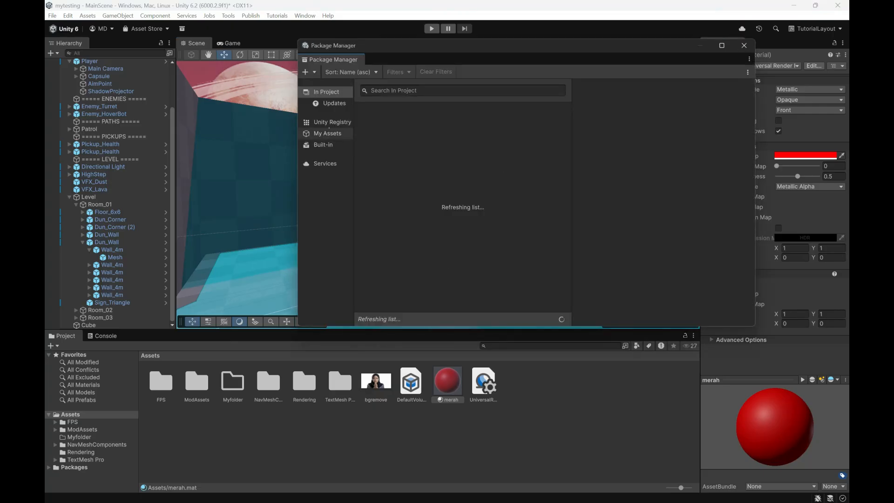
Step: Look through the Unity Registry, My Assets and Built-In package sources in the Package Manager and close it
left_click(334, 124)
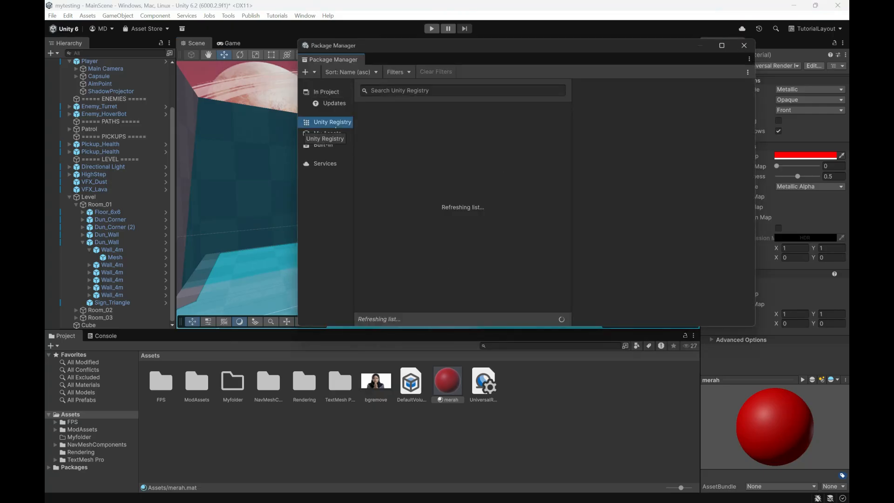
left_click(331, 134)
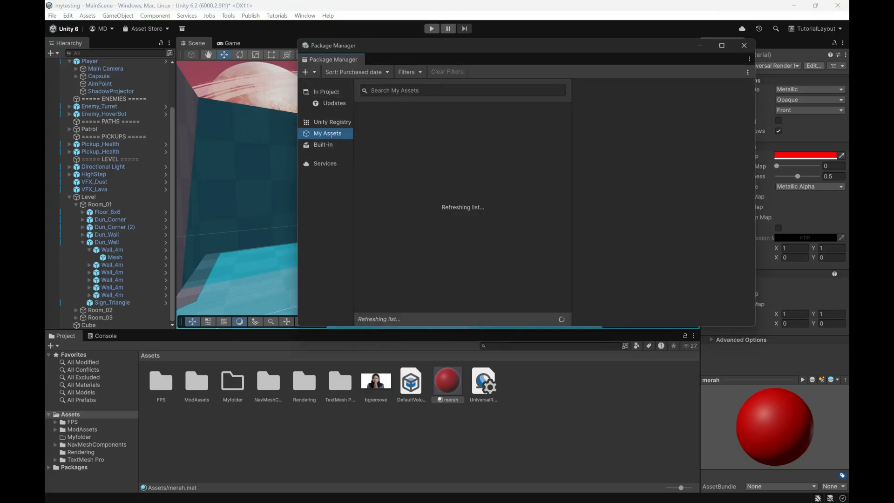
left_click(325, 145)
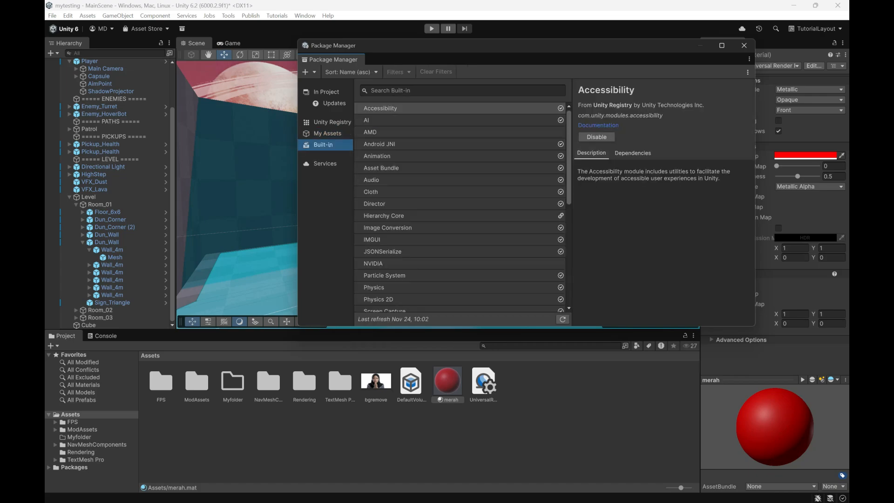
left_click(328, 134)
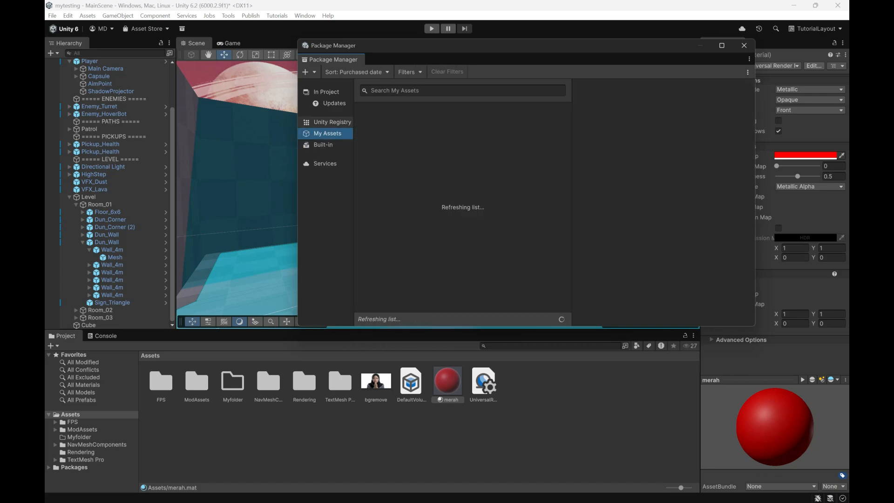
left_click(332, 122)
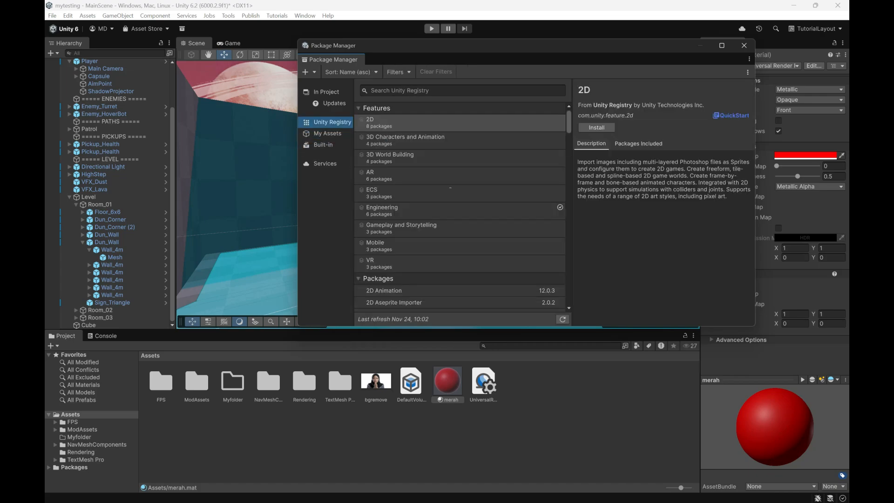
left_click(744, 45)
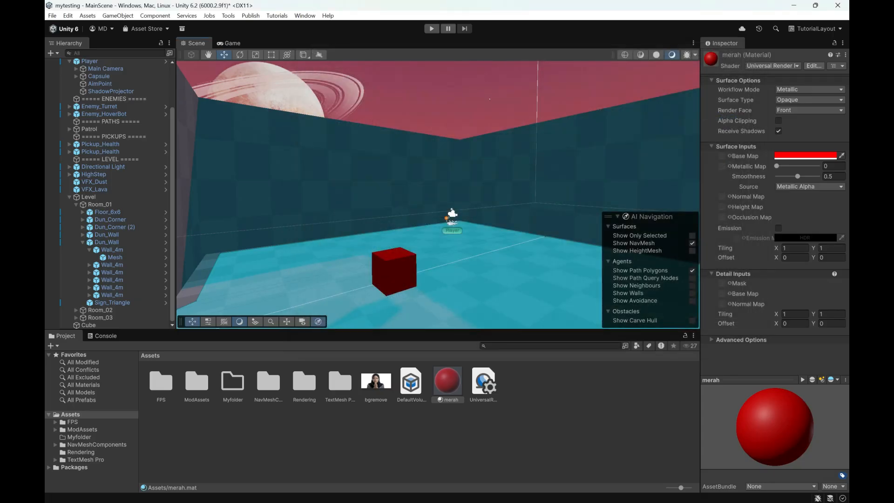
Step: Switch to the Unreal Editor, view the Project Settings in a maximized window, and close both Project Settings and Plugins
key("alt+Tab")
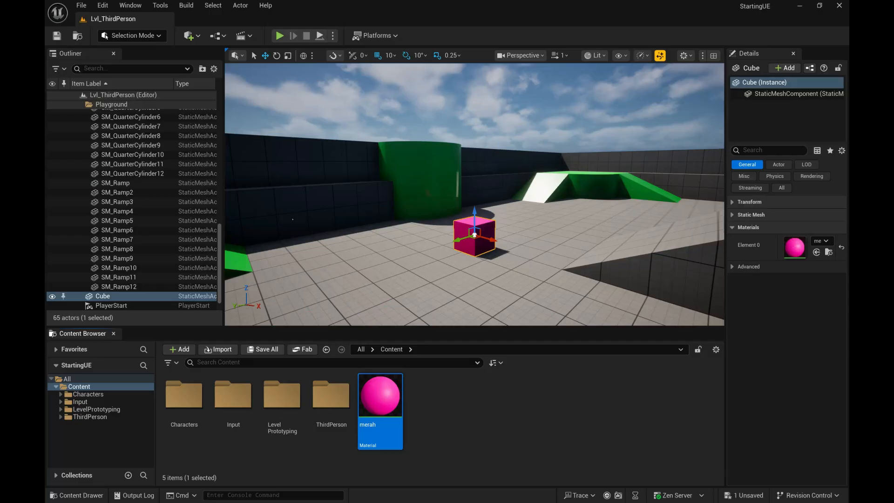
left_click(100, 8)
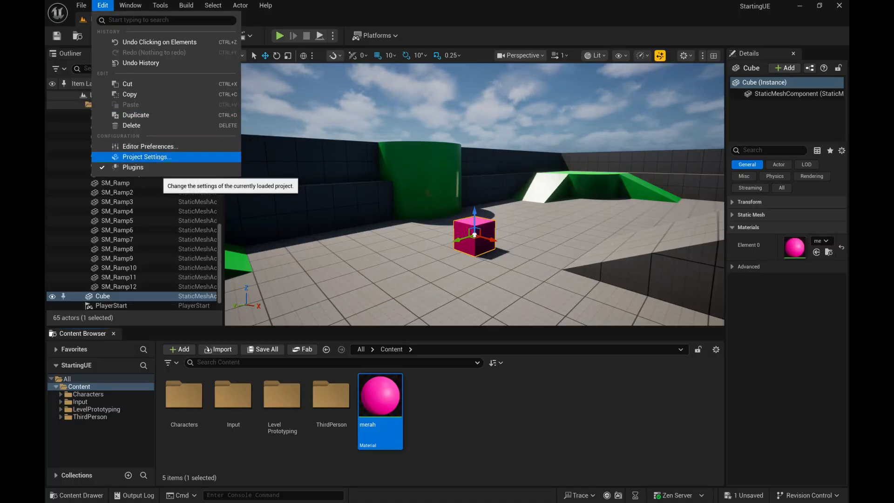
left_click(154, 157)
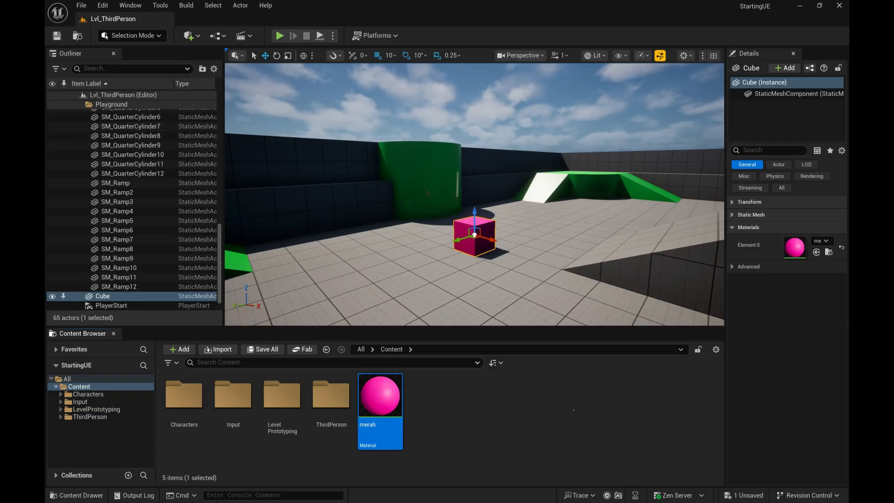
key("alt+Tab")
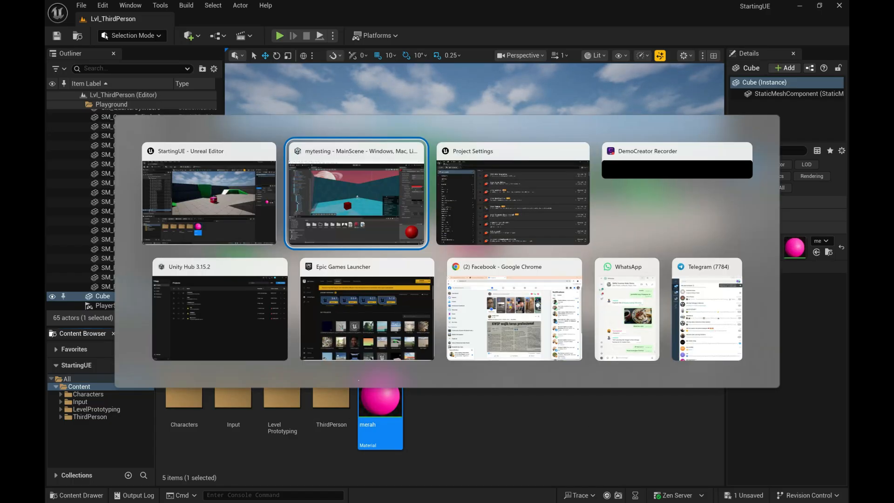
left_click(512, 196)
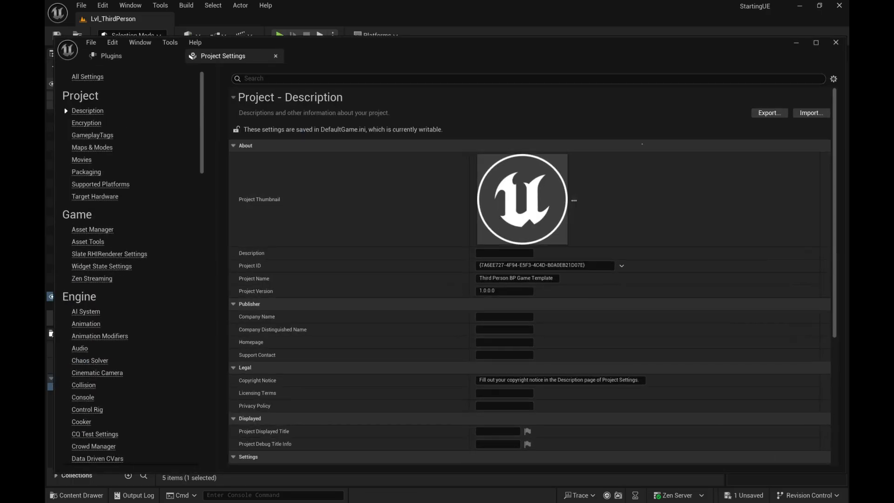
left_click(815, 43)
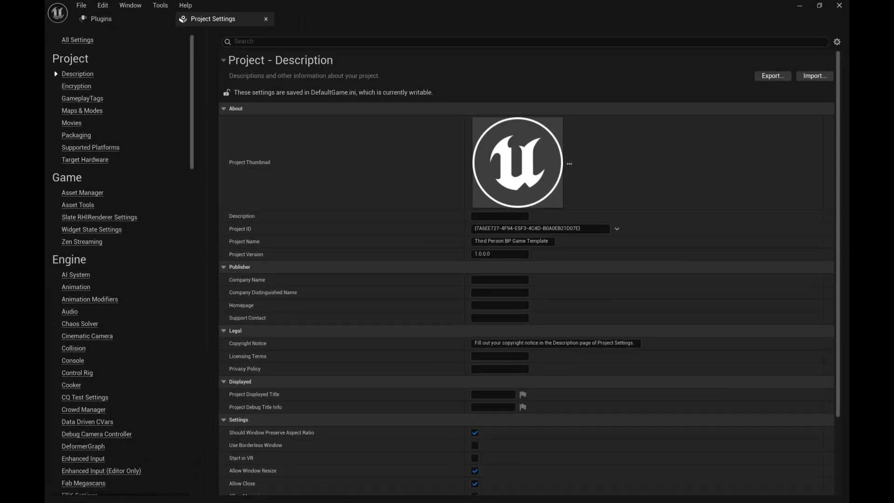
left_click(266, 19)
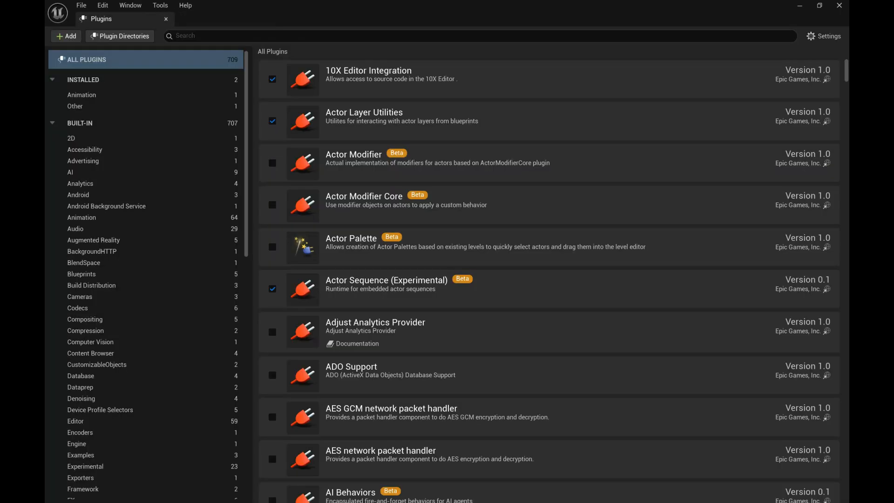
left_click(165, 18)
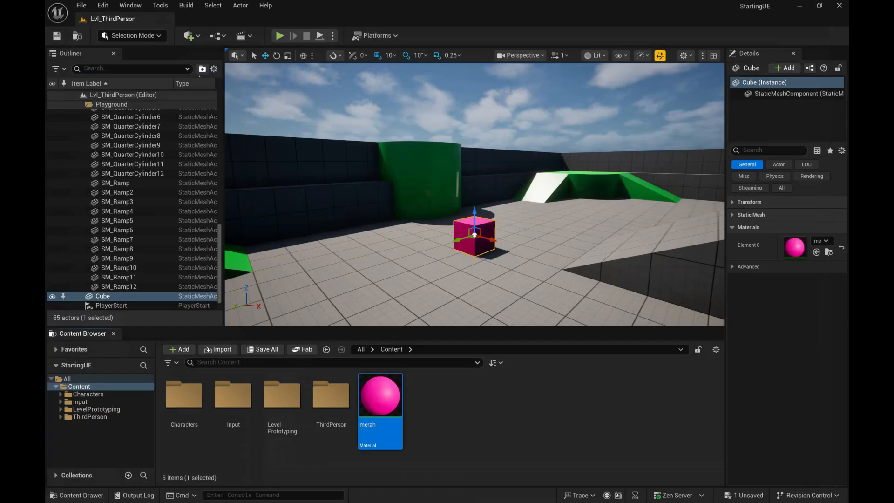
Step: Switch to the Unity editor, view the Preferences in an enlarged, repositioned window, and close it
key("alt+Tab")
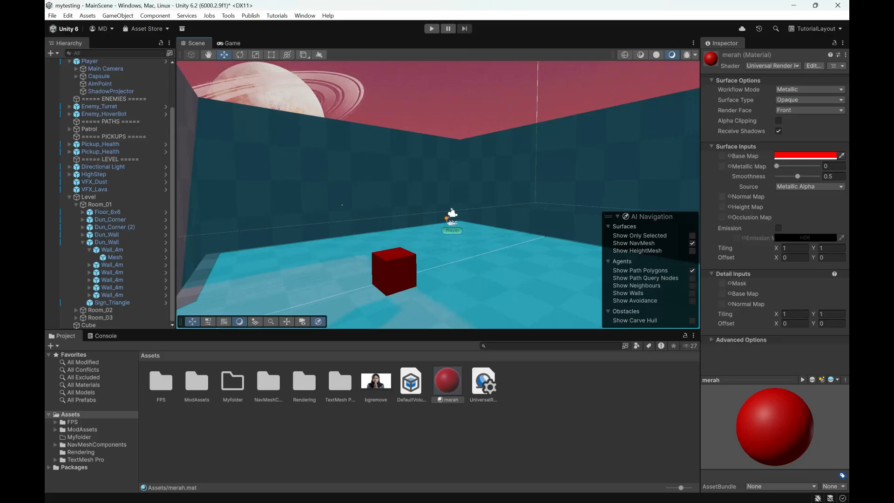
left_click(68, 15)
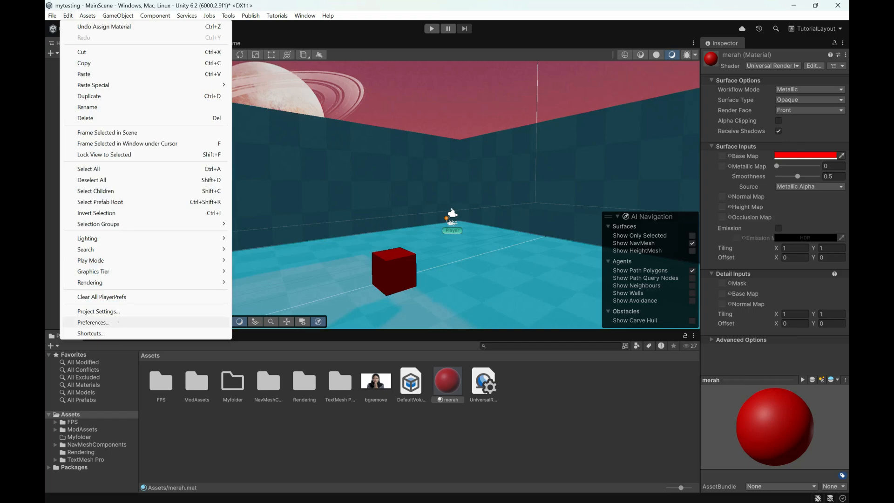
left_click(118, 322)
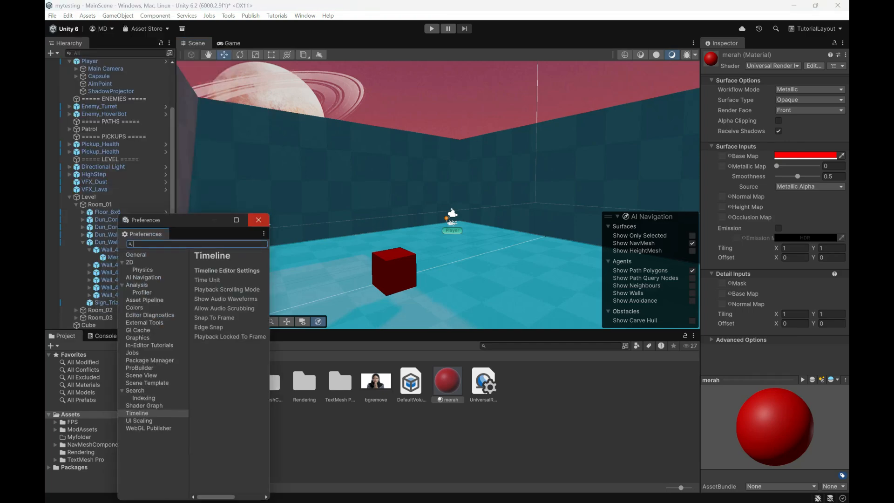
left_click_drag(270, 214, 730, 212)
left_click_drag(530, 216, 543, 118)
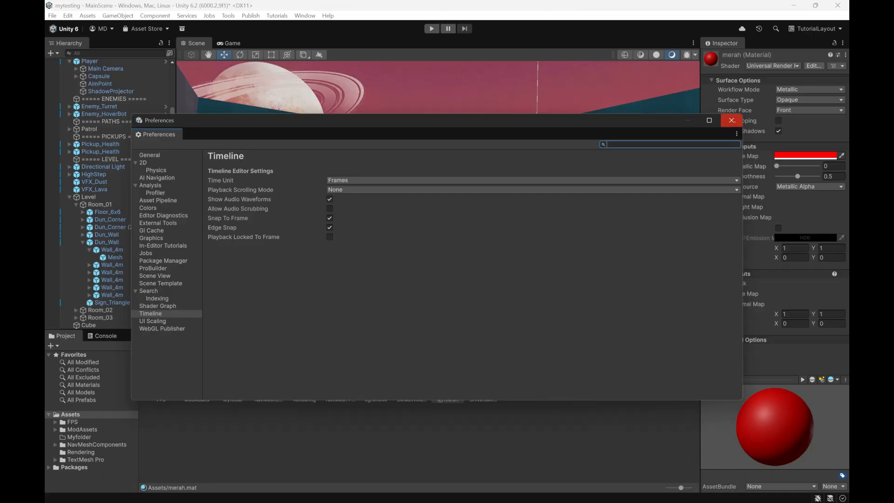
left_click(732, 120)
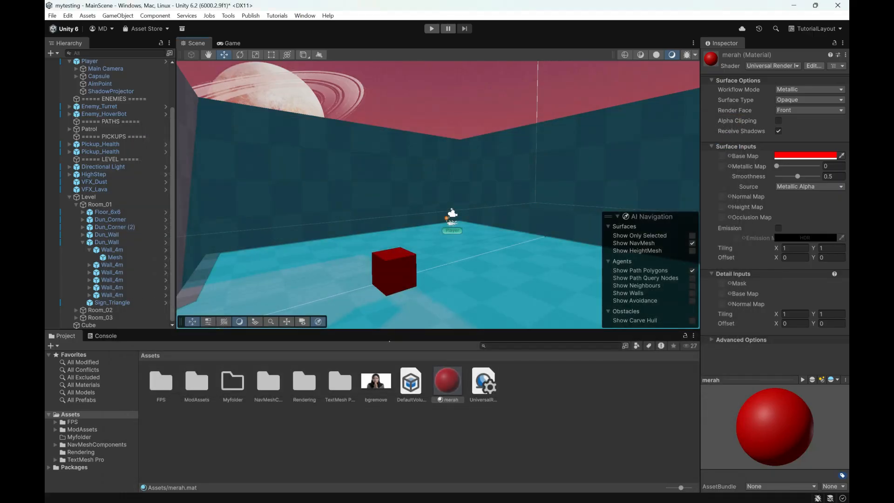
Step: Switch to the Unreal Editor and open the Project Settings on the project description page
key("alt+Tab")
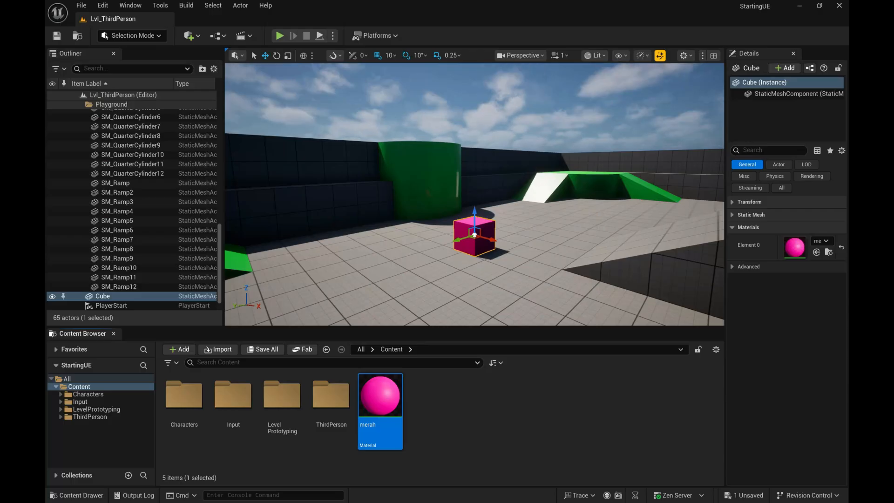
left_click(102, 5)
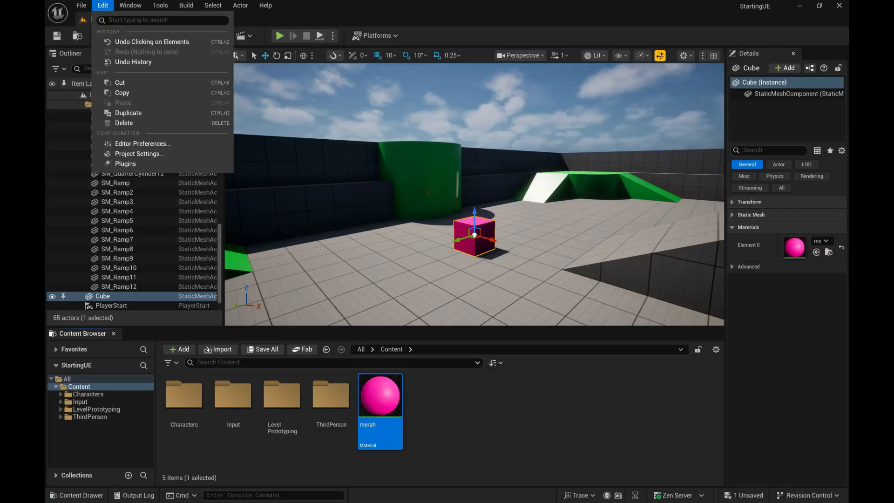
left_click(139, 154)
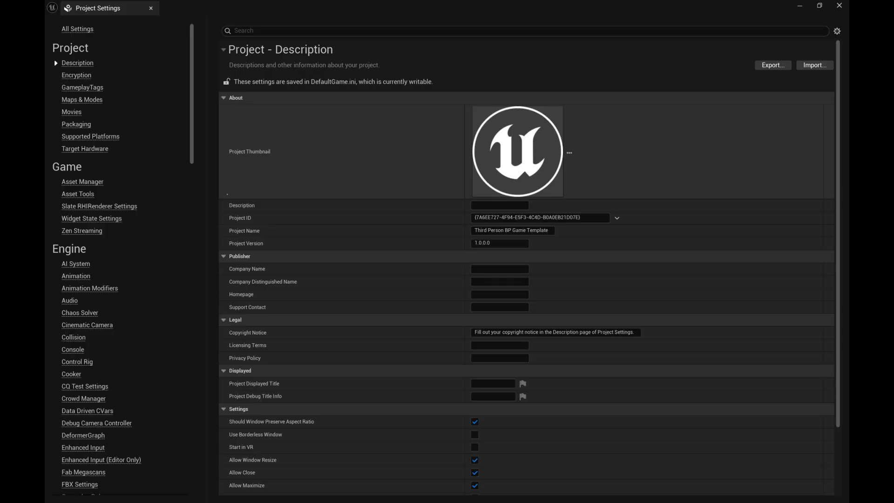
Step: Switch to the Unity editor, reopen the Preferences window, and close it again
key("alt+Tab")
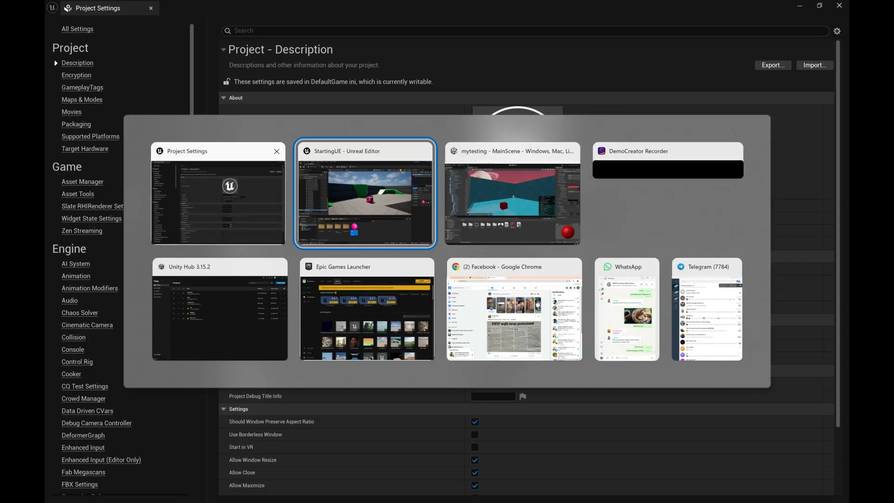
key("alt+Tab")
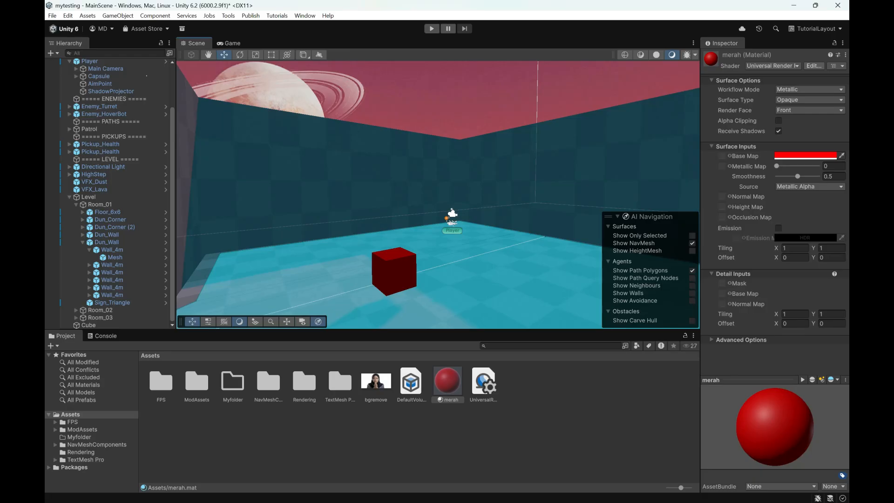
left_click(68, 15)
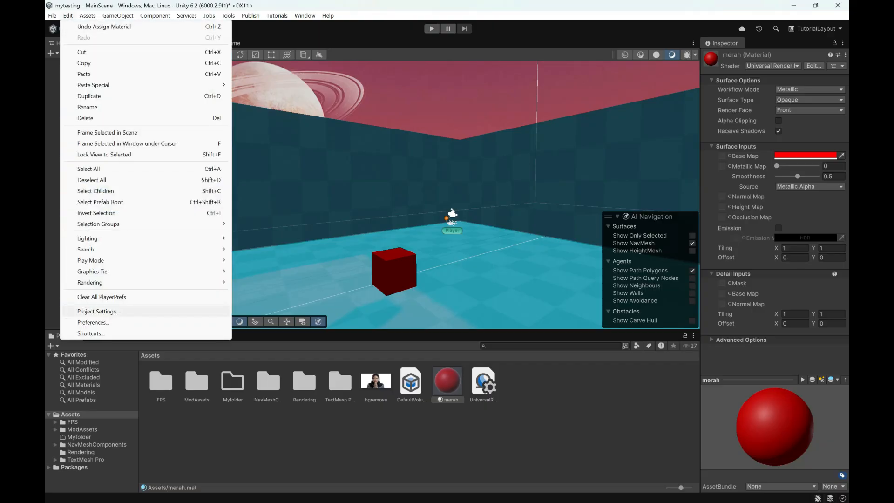
left_click(93, 322)
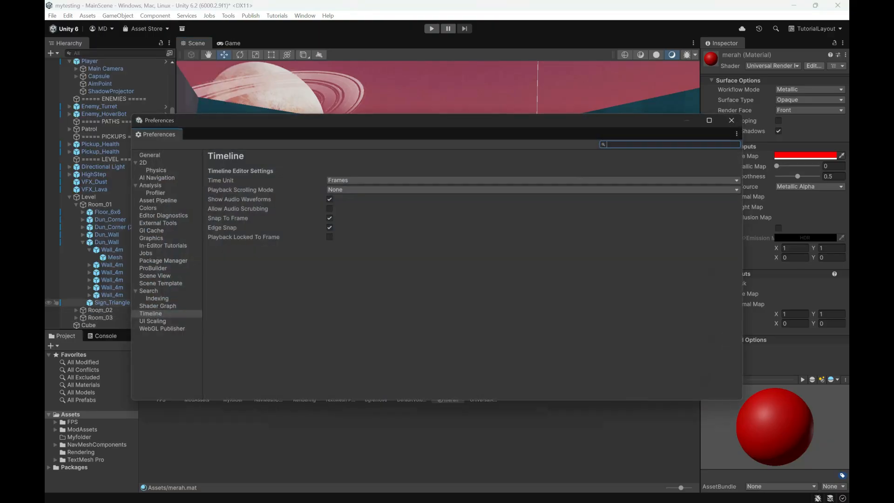
left_click(731, 121)
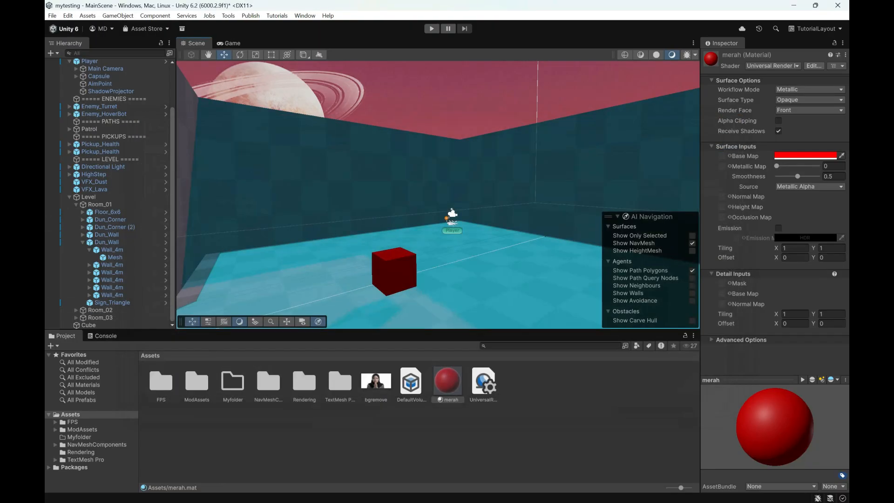
Step: Open Unity's Project Settings, reposition the window over the scene to view its categories, and close it
left_click(68, 16)
left_click(98, 311)
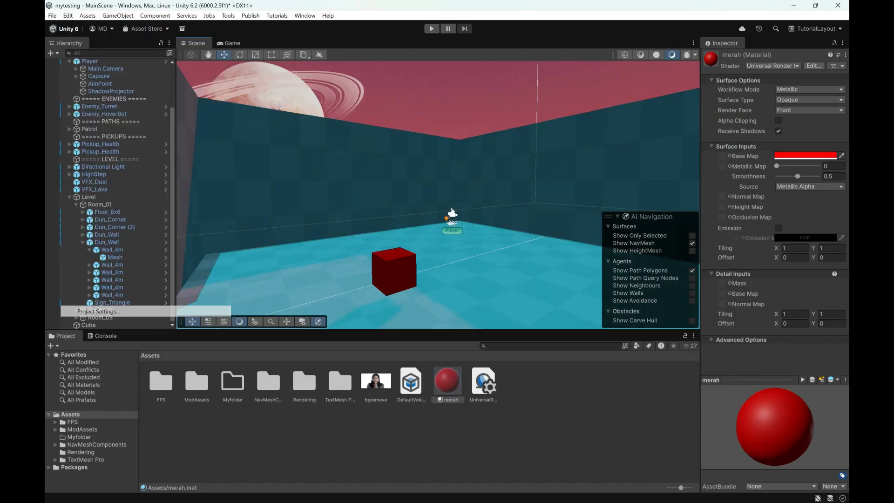
left_click_drag(605, 73, 315, 93)
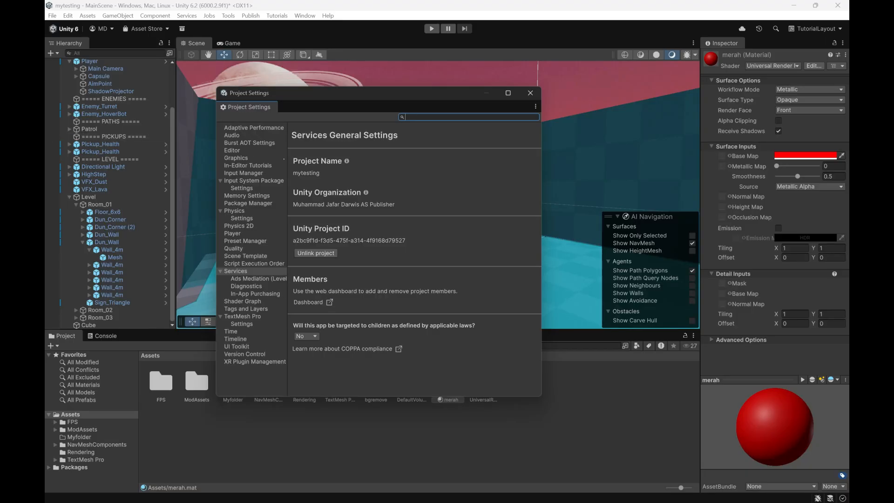
left_click(530, 93)
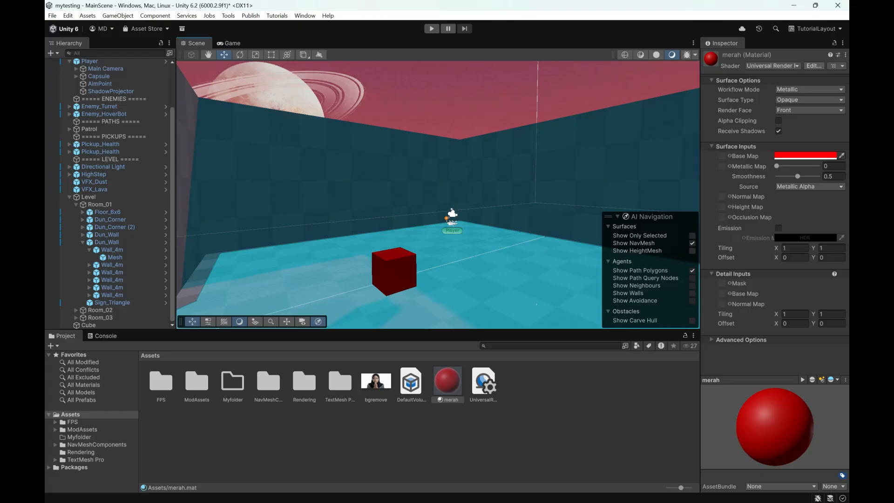
Step: Switch back to the Unreal Project Settings window and close it
key("alt+Tab")
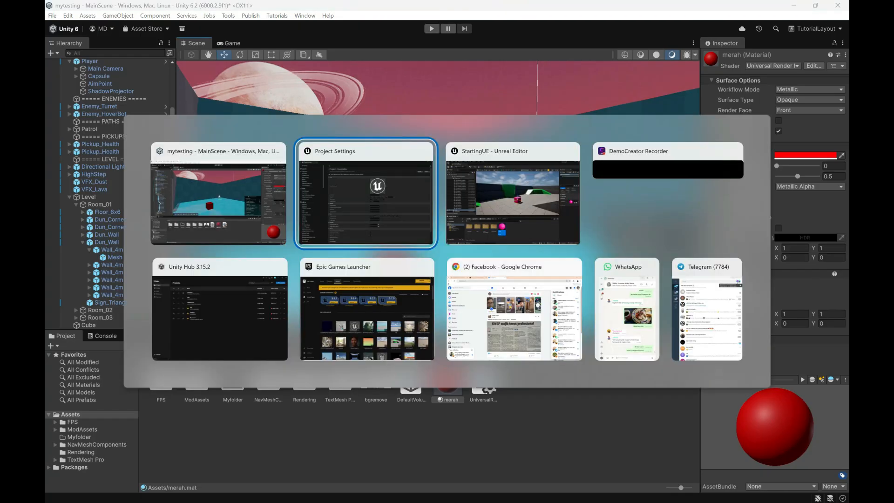
left_click(538, 305)
key("alt+Tab")
left_click(654, 165)
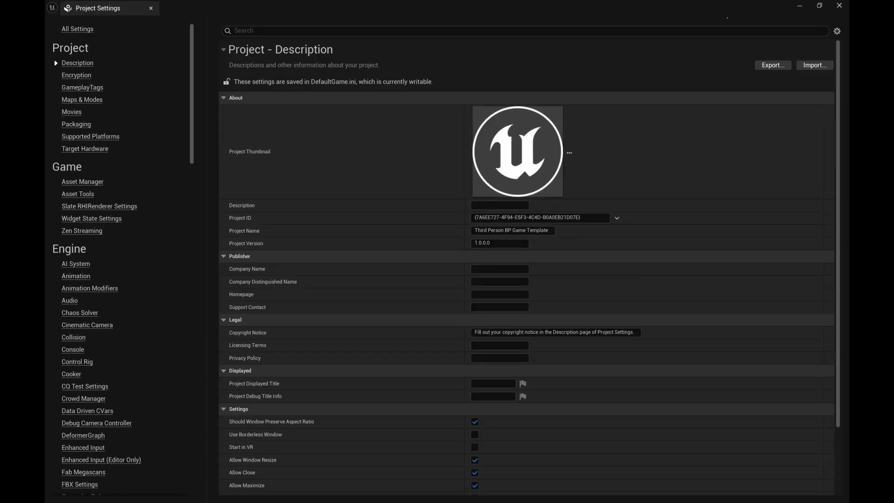
left_click(838, 5)
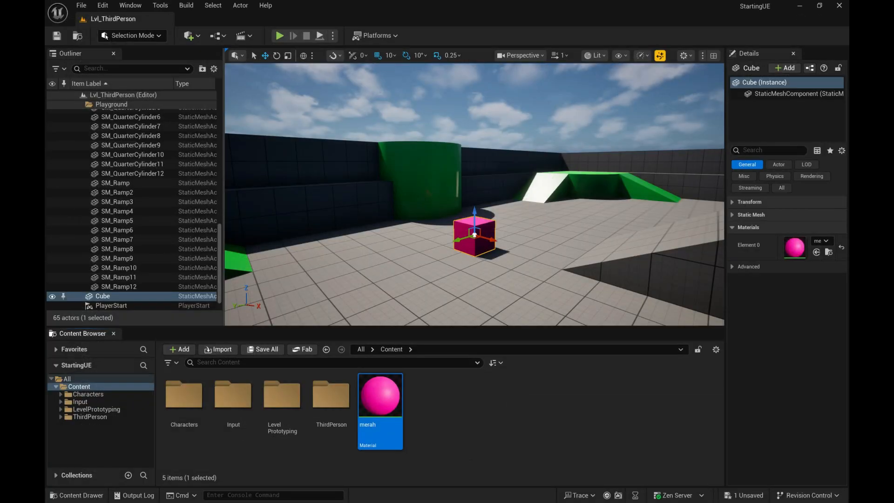
Step: Review the viewport-related settings, the performance and scalability options, and the available material quality levels
left_click(683, 55)
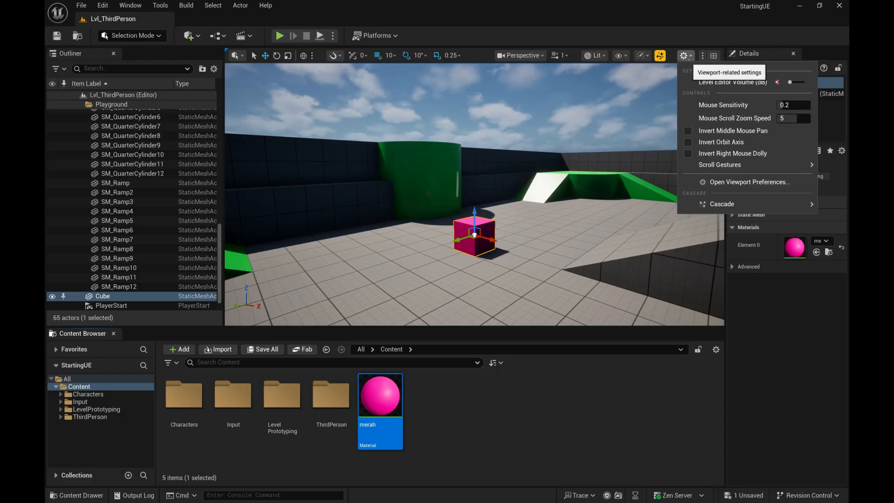
left_click(642, 56)
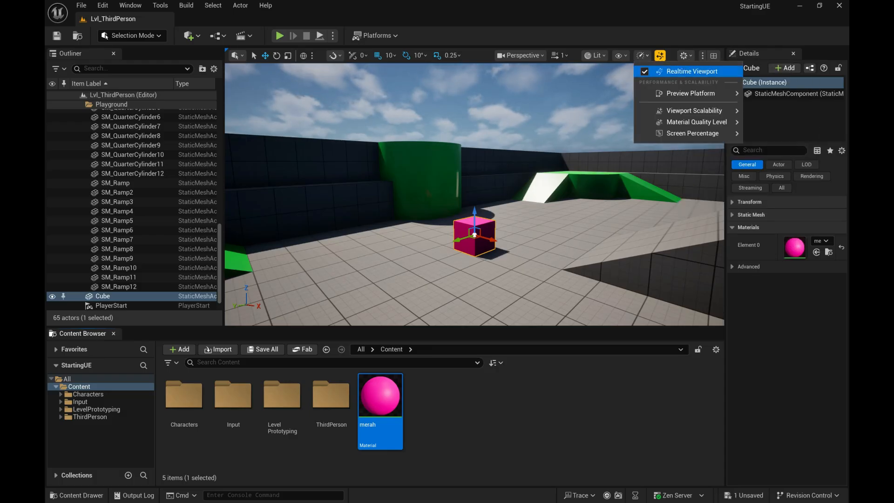
mouse_move(693, 133)
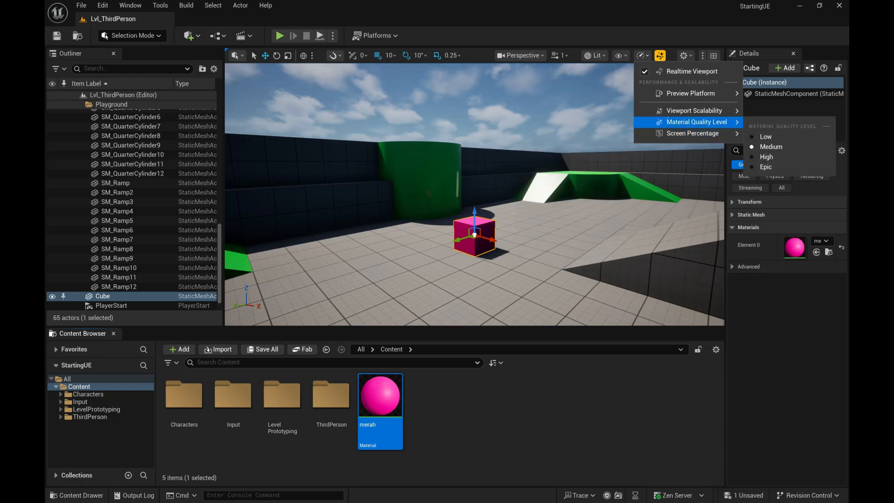
Step: Try the Low, Medium and High viewport scalability presets and return all groups to Medium
mouse_move(693, 111)
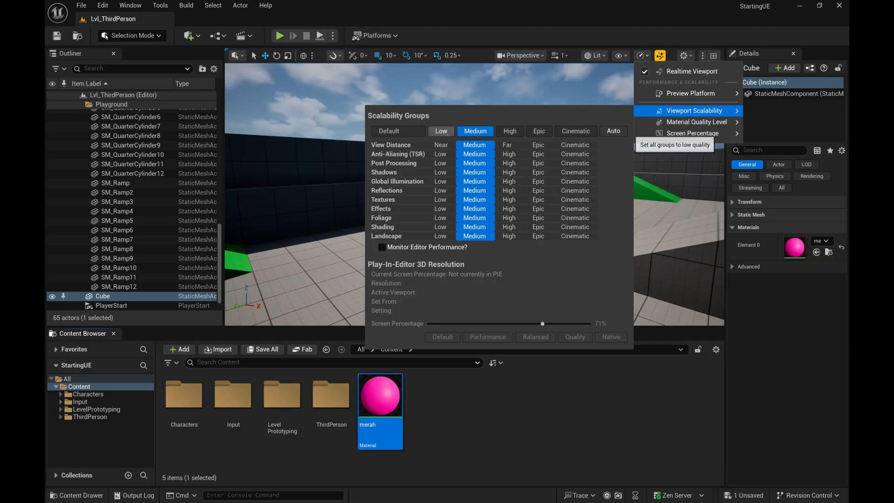
left_click(441, 131)
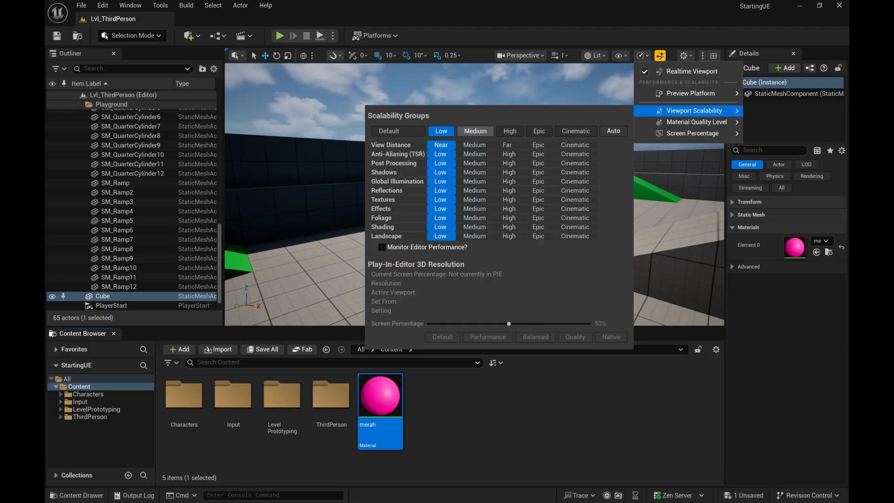
left_click(475, 131)
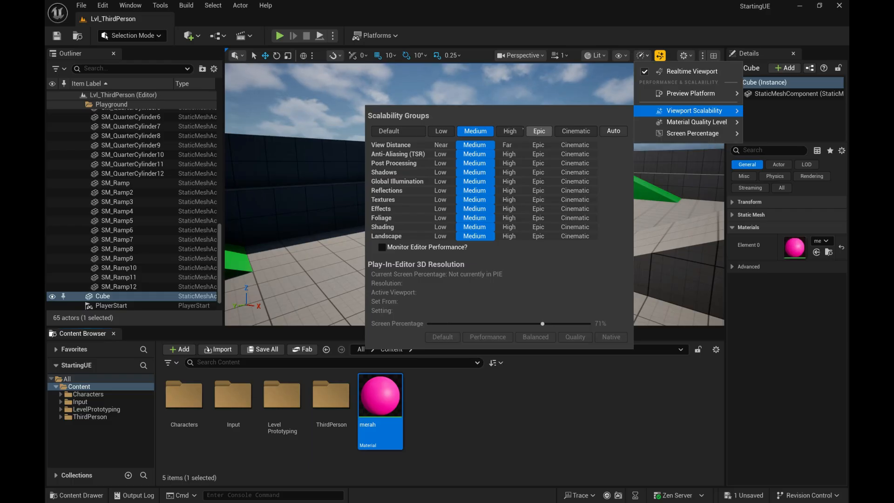
left_click(510, 131)
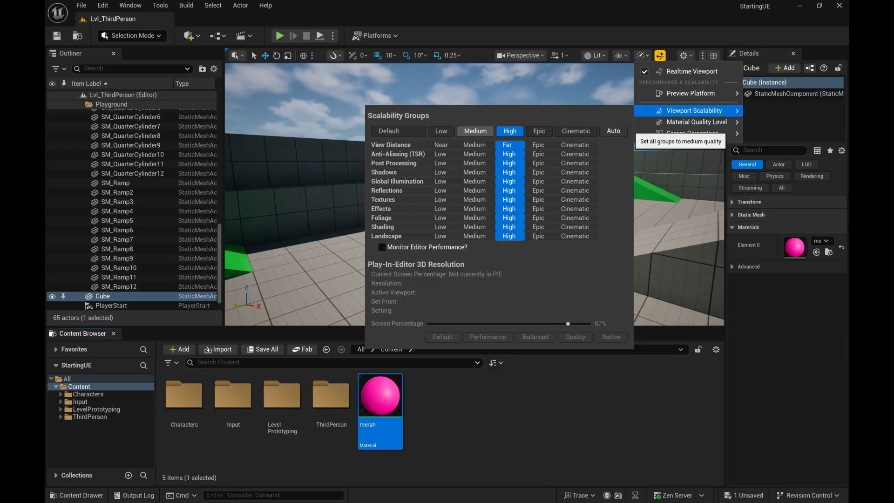
left_click(487, 131)
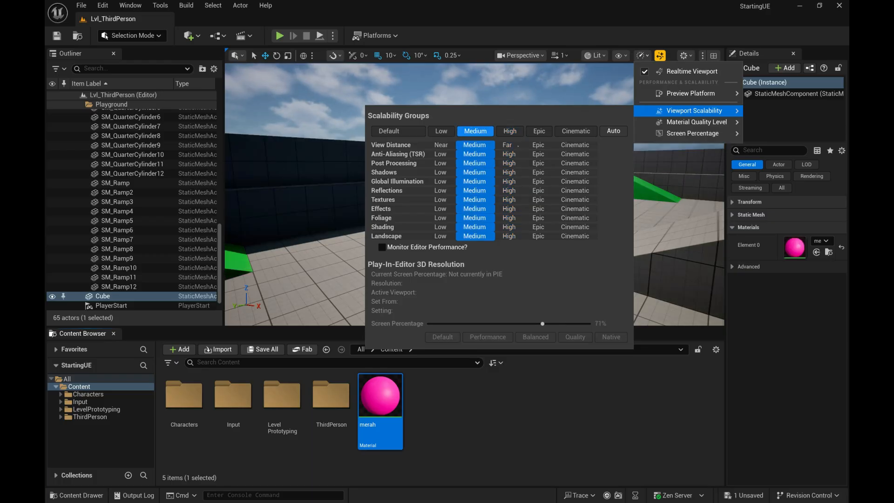
Step: Switch to the Unity editor, view the Scene view's debug draw modes, and display the scene as wireframe
key("alt+Tab")
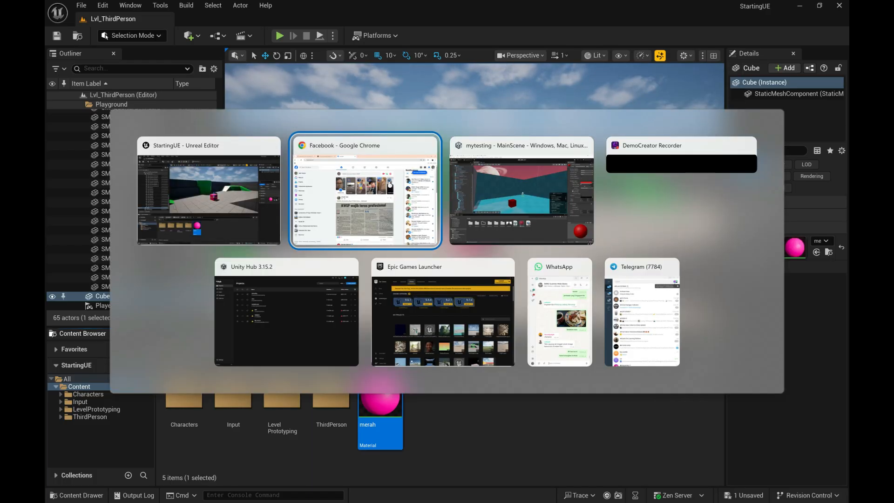
key("alt+Tab")
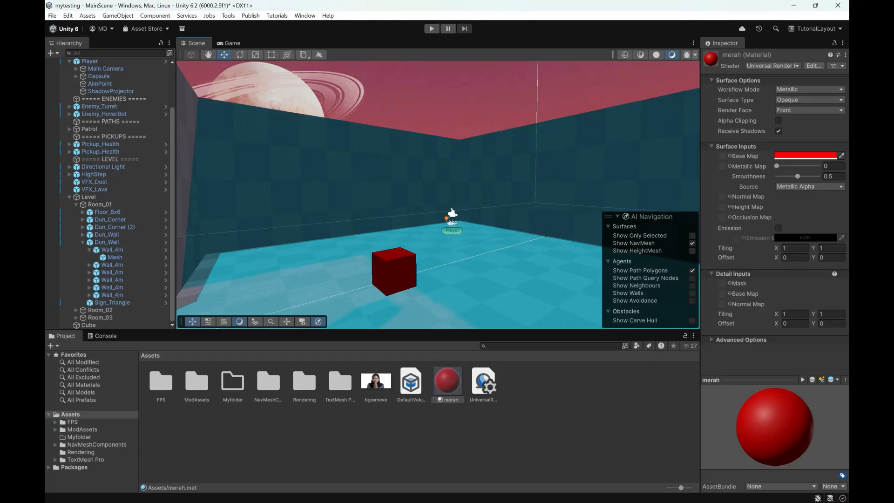
left_click(695, 54)
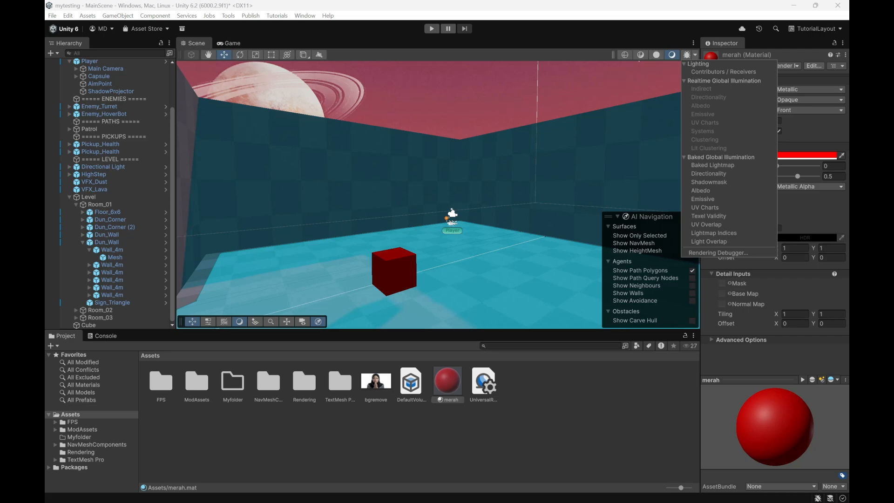
left_click(624, 54)
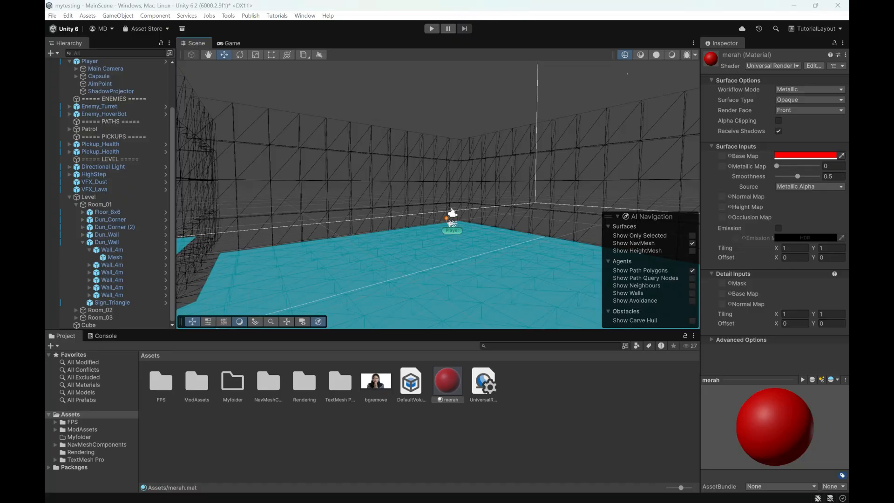
Step: Switch to the Unreal Editor and view the available Level Sequence and Blueprint creation options
key("alt+Tab")
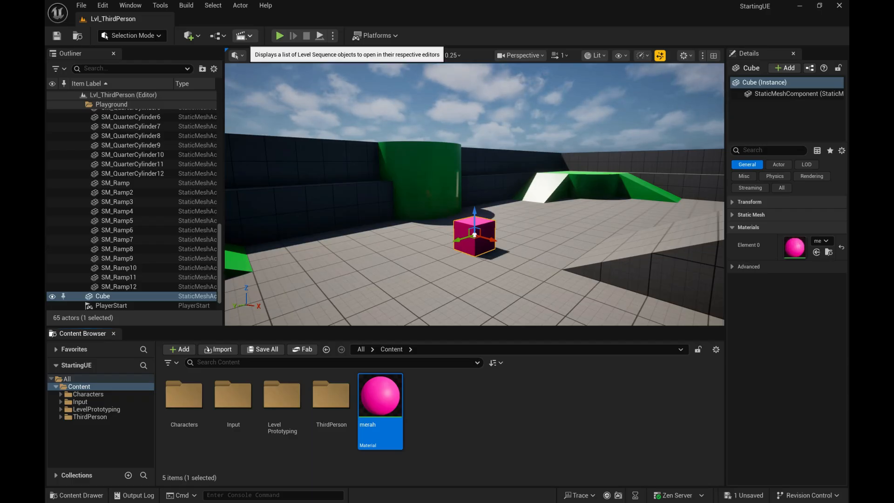
left_click(243, 35)
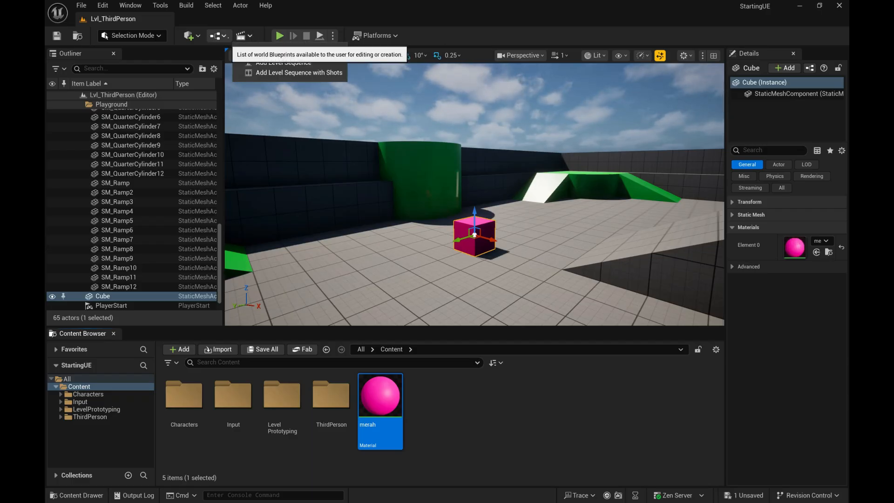
left_click(217, 35)
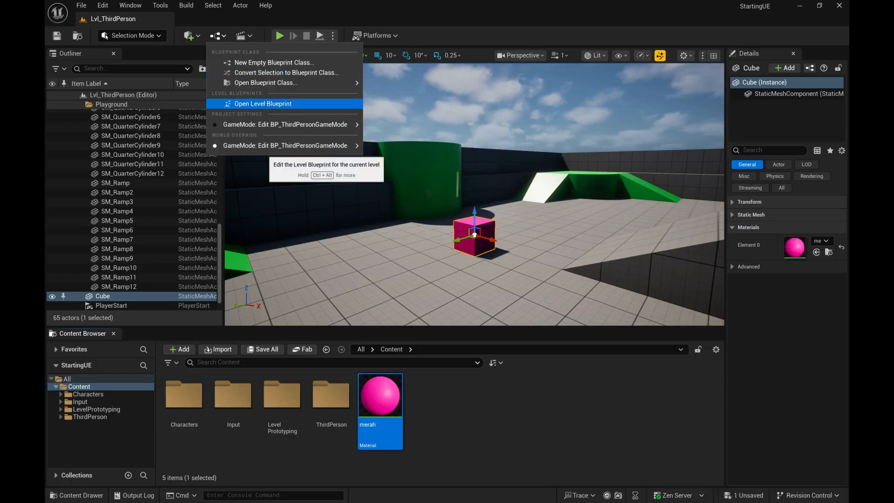
mouse_move(284, 125)
Step: Create a Blueprint Class with Actor as its parent in the Content folder and name it BP_actor
left_click(466, 420)
right_click(467, 421)
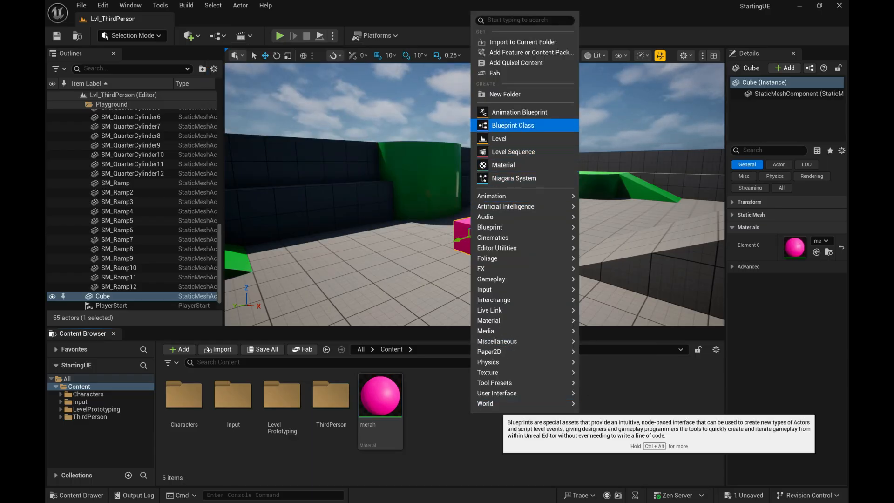
left_click(513, 125)
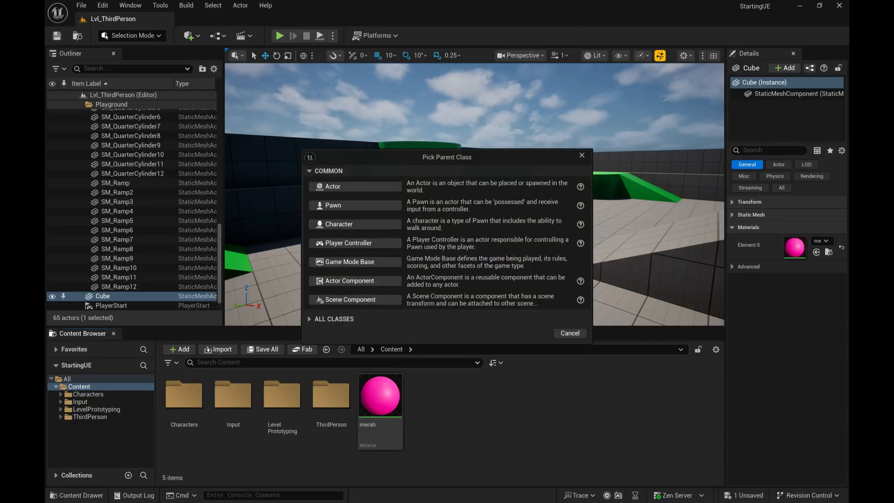
left_click_drag(488, 151, 620, 117)
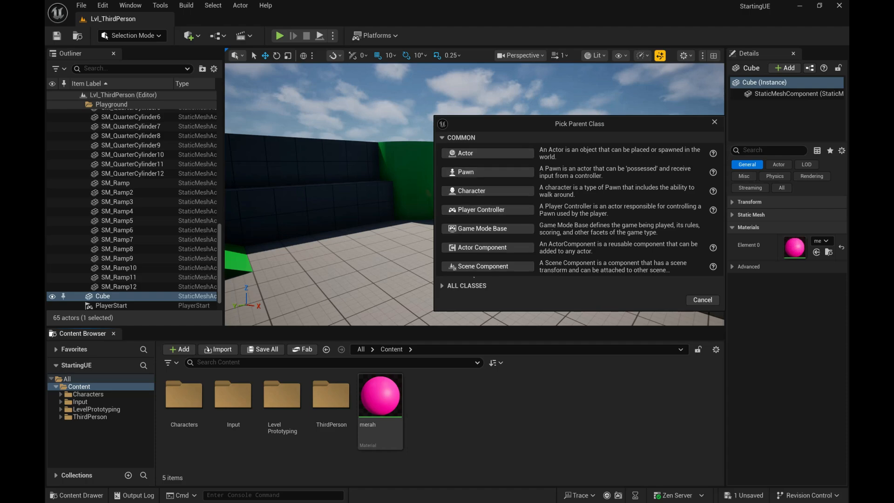
left_click(463, 285)
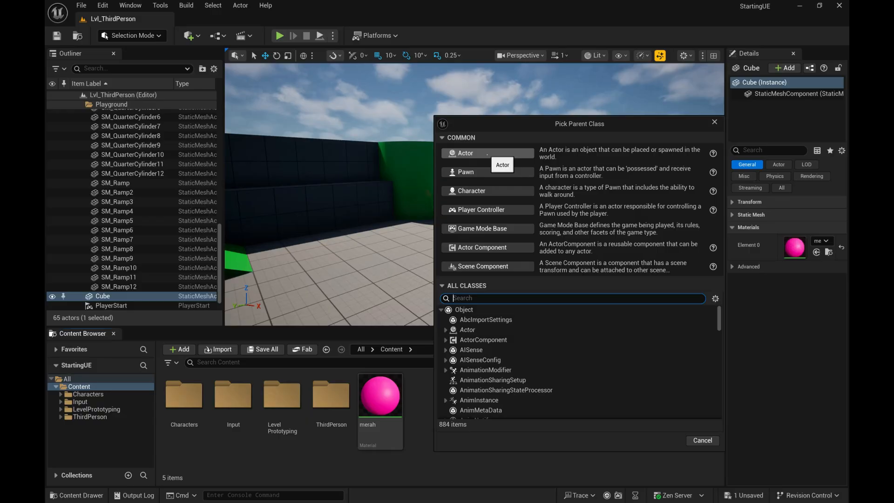
left_click(487, 153)
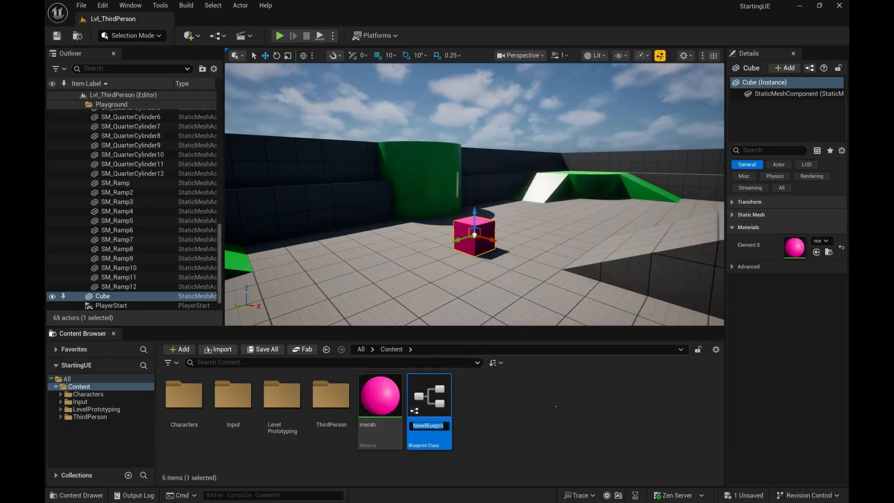
type("BP")
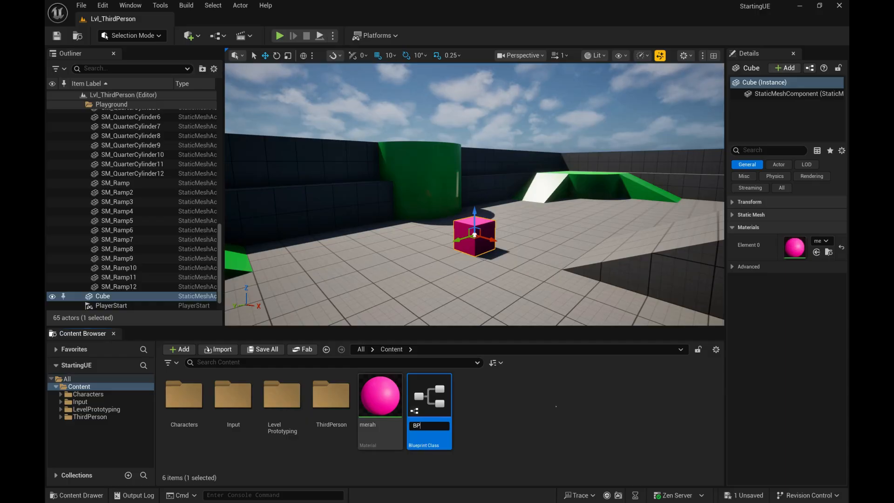
type("_actor")
key("Return")
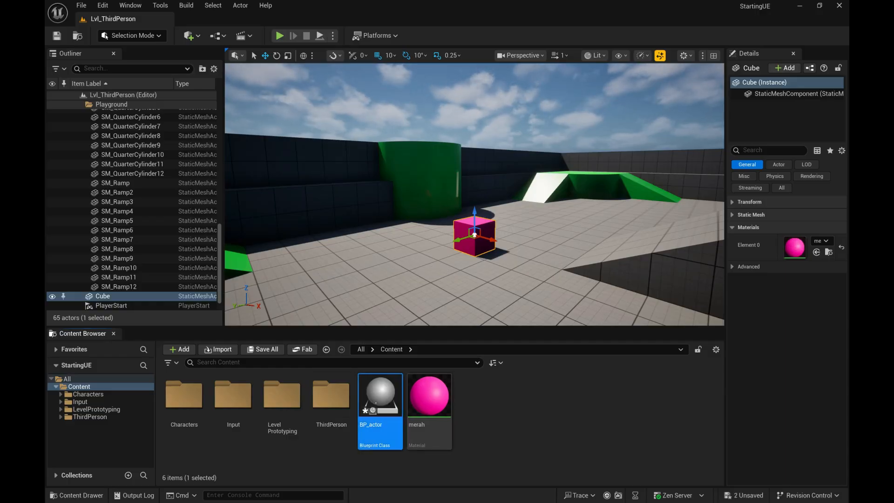
Step: Place BP_actor on the level floor near the pink cube and add a Sphere component in its Blueprint
left_click_drag(381, 401, 346, 273)
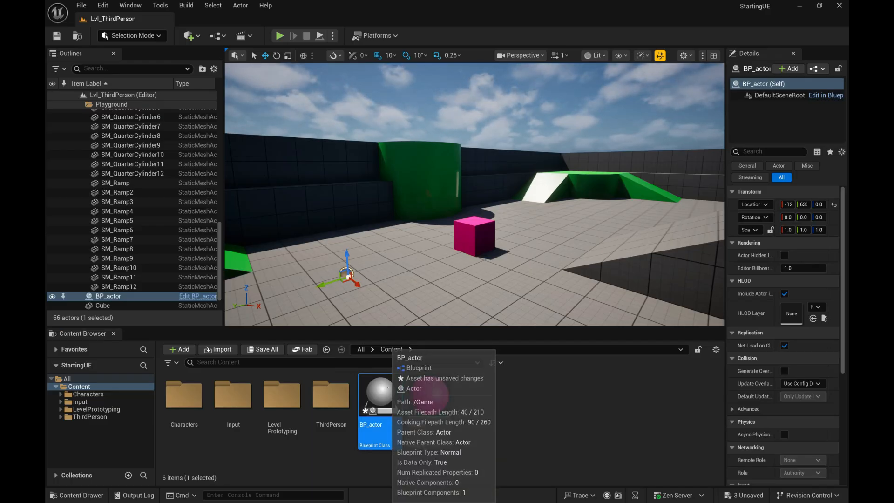
double_click(377, 396)
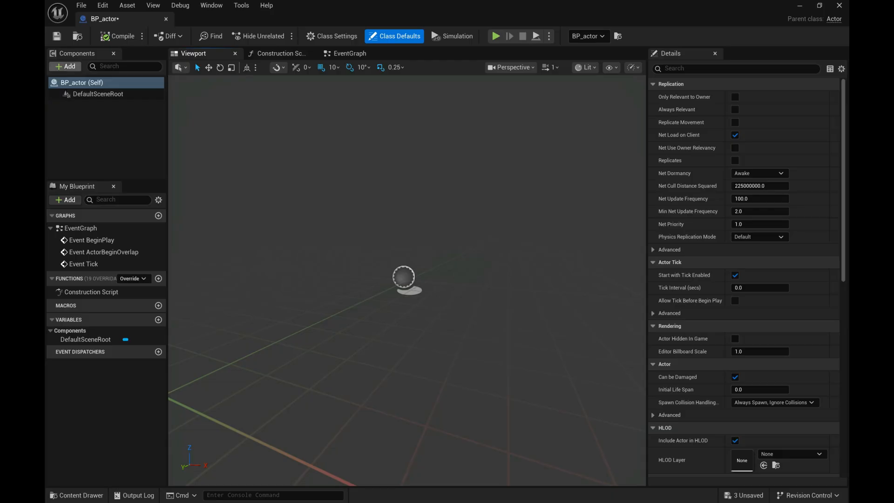
left_click(65, 66)
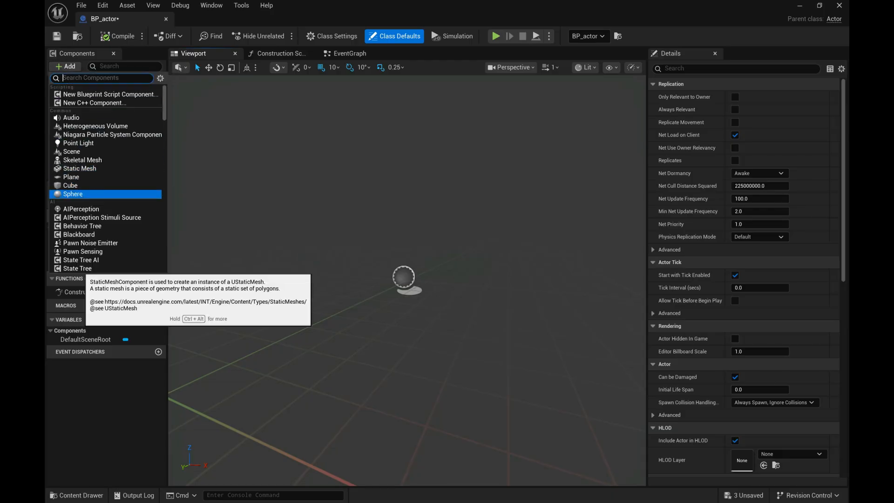
left_click(75, 194)
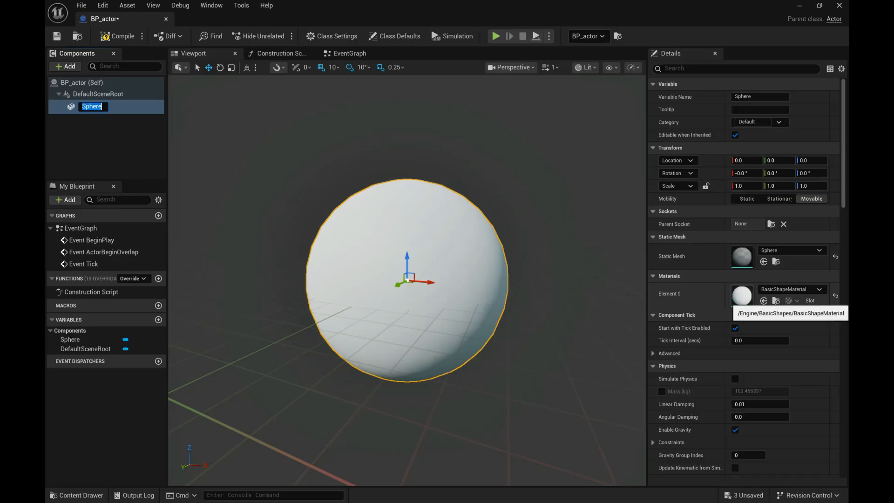
Step: Assign the CameraLitDoubleSided material to the sphere, then compile, save and close the BP_actor Blueprint
left_click(791, 289)
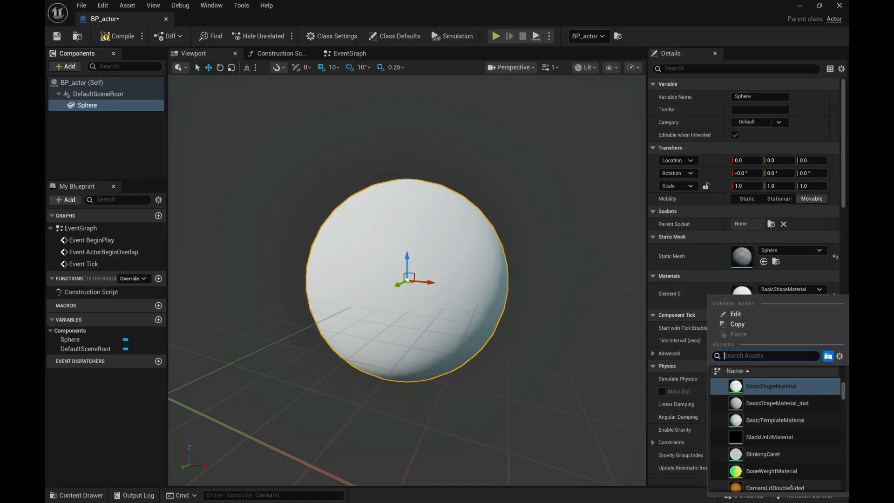
left_click(774, 488)
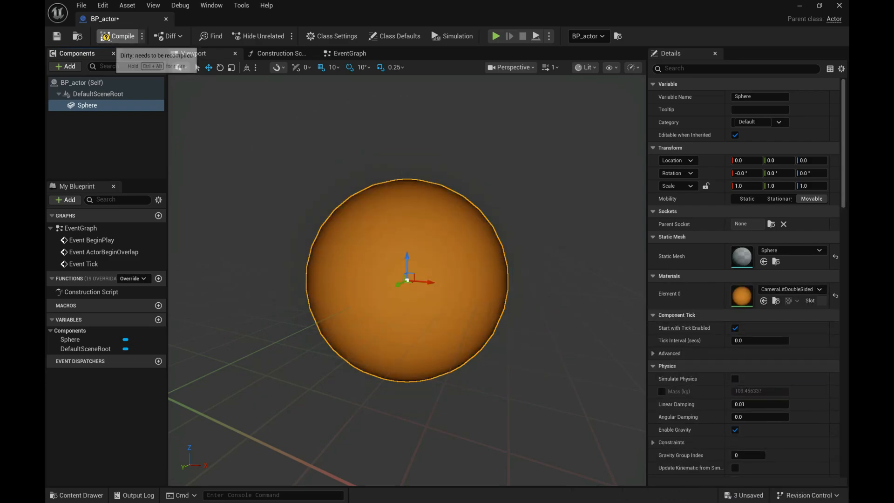
left_click(118, 36)
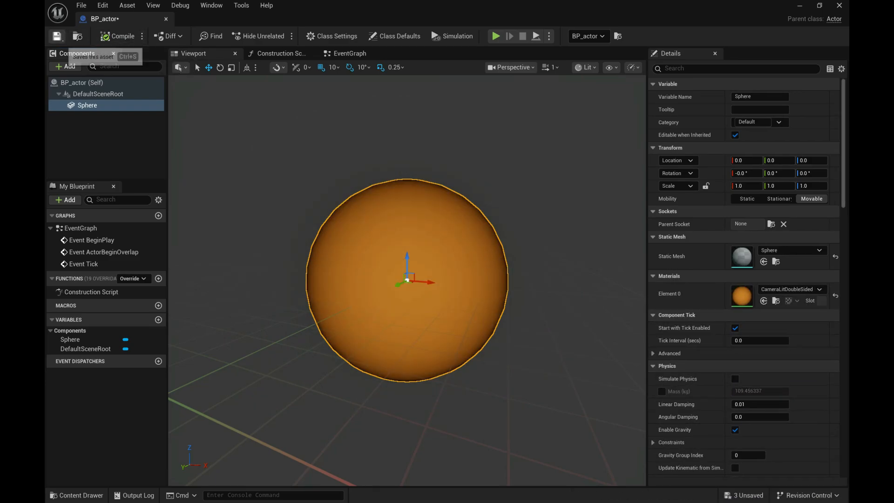
left_click(57, 36)
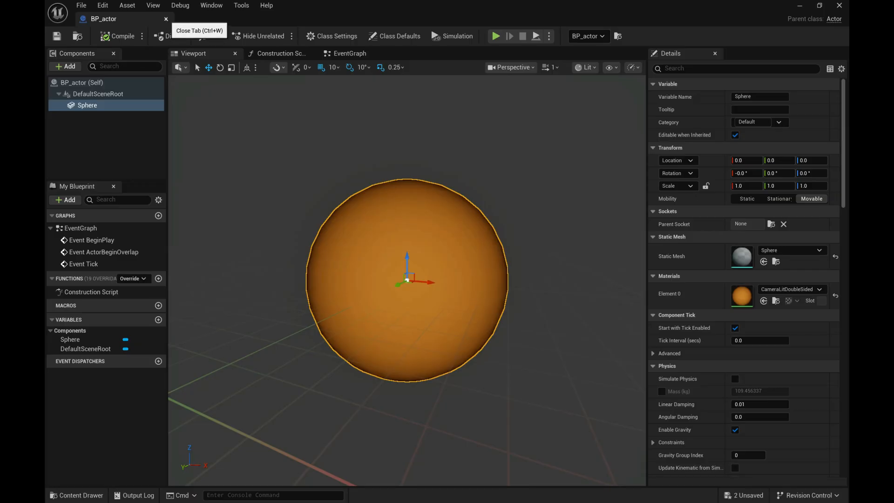
left_click(166, 18)
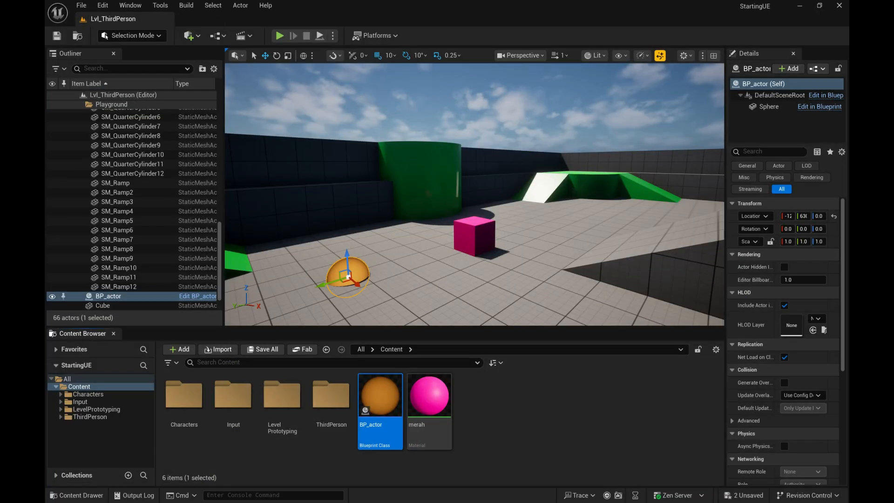
Step: Snap the placed BP_actor to the floor and replace it with a new instance near the pink cube
key("End")
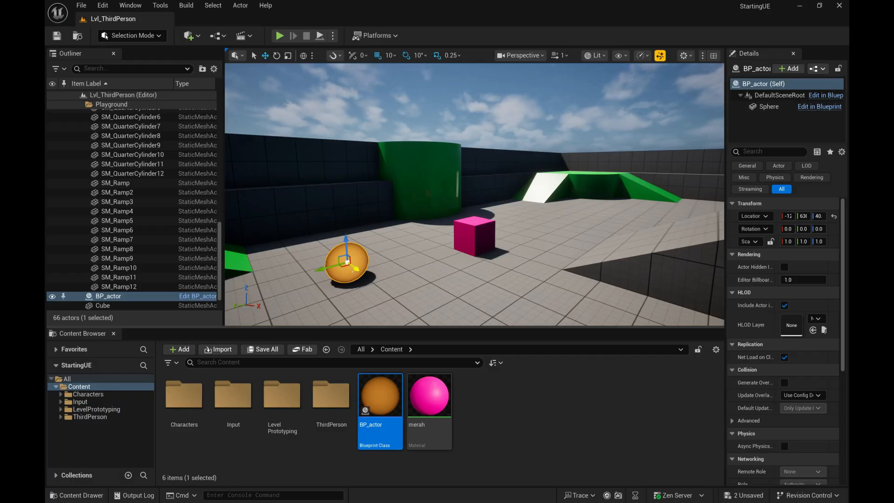
key("Delete")
left_click_drag(380, 396, 321, 233)
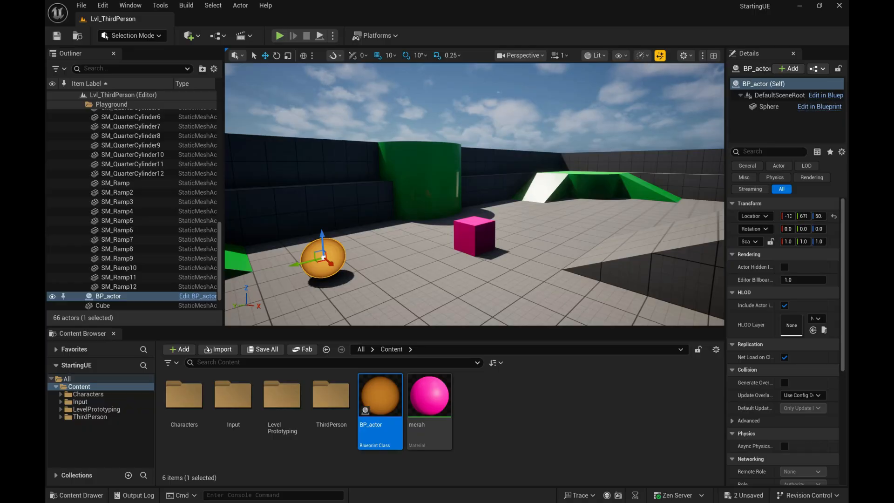
Step: Switch to the Unity editor and change the Scene view from wireframe to unlit and on to shaded draw mode
key("alt+Tab")
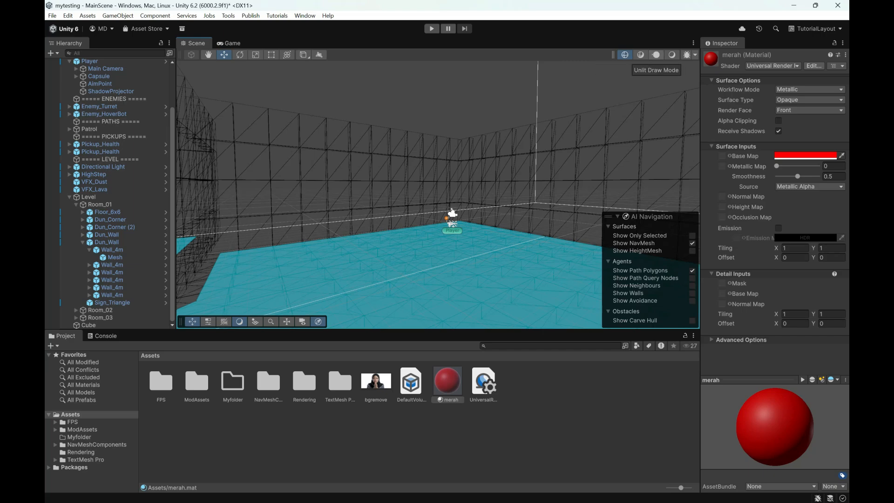
left_click(656, 54)
left_click(672, 55)
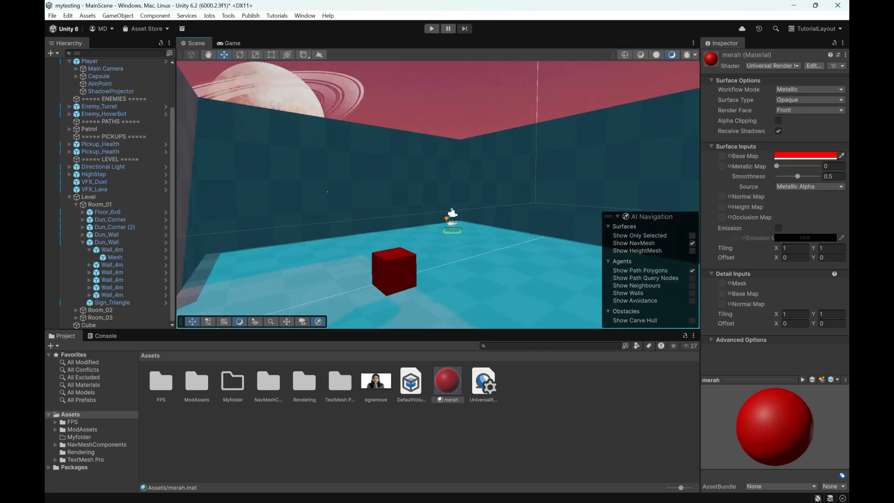
Step: Enlarge the Scene view, add a 3D Sphere object and move it into the room just behind the red cube
left_click_drag(420, 331, 422, 363)
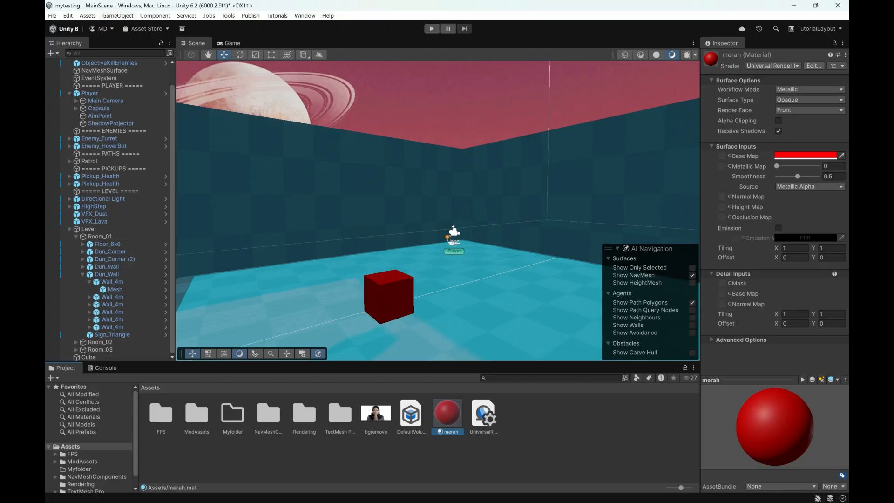
left_click(118, 15)
mouse_move(135, 70)
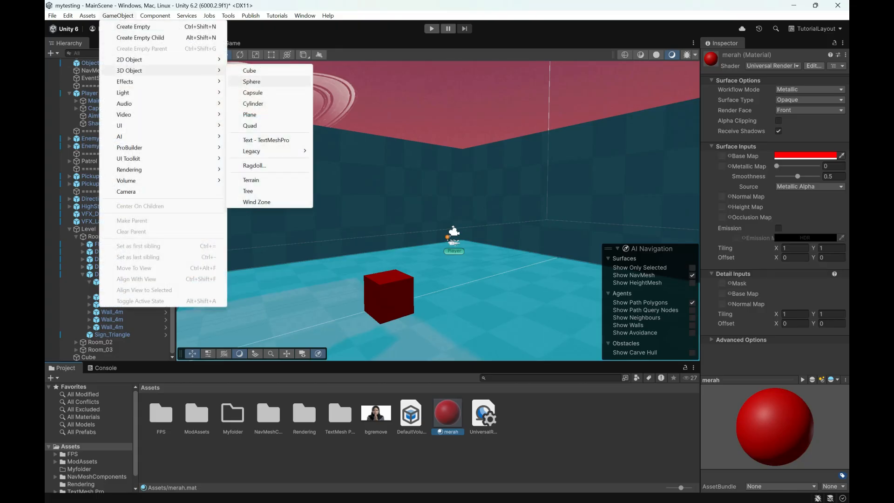
left_click(252, 82)
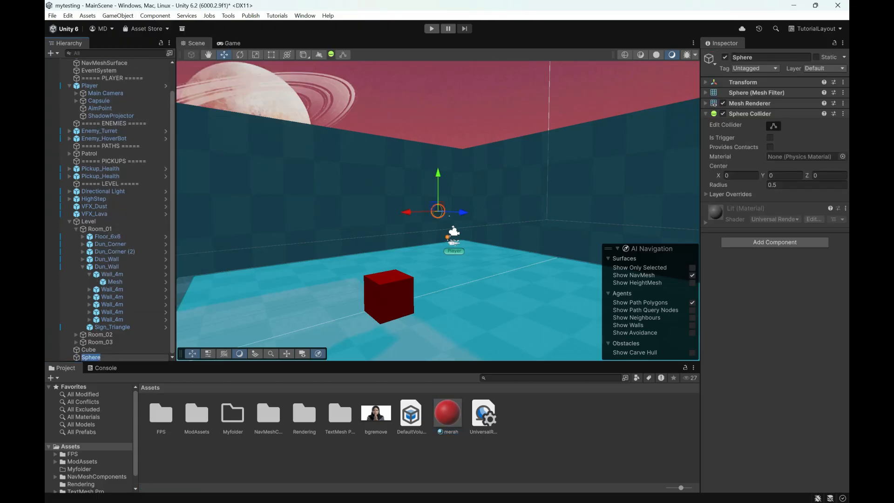
left_click_drag(463, 212, 556, 218)
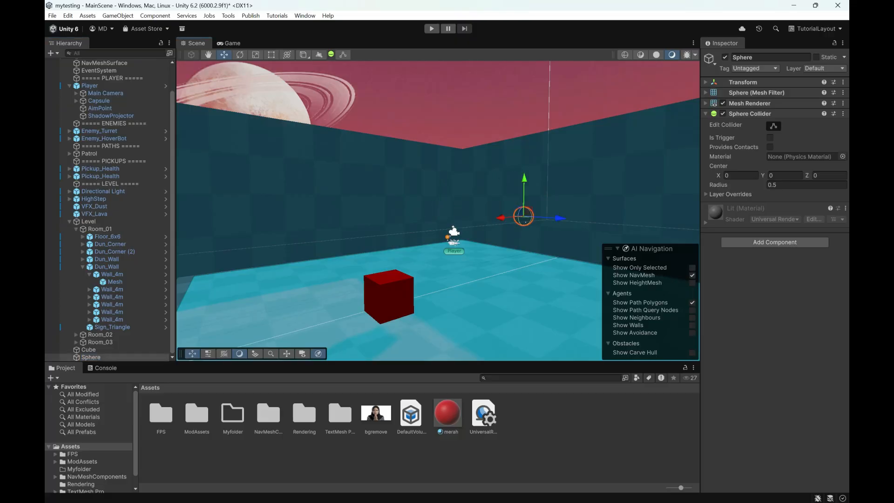
left_click_drag(495, 217, 359, 227)
left_click_drag(424, 229, 521, 246)
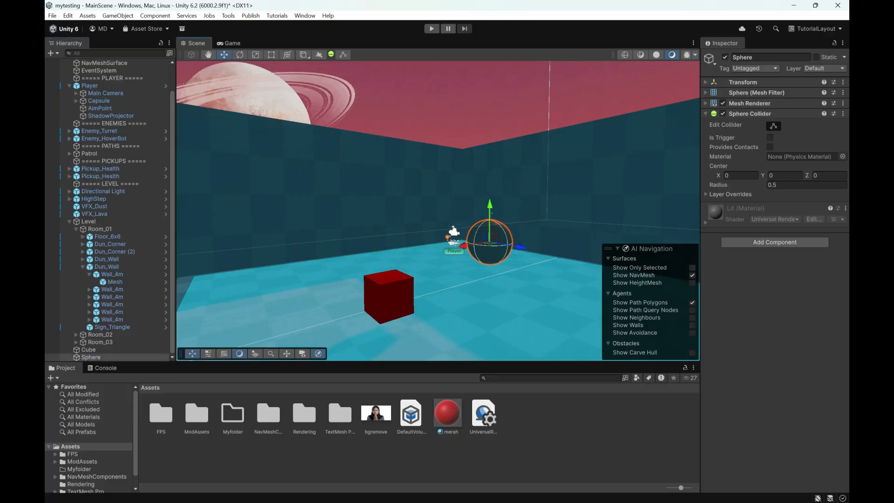
Step: Search the project assets for "material", reposition the sphere near the red cube and assign LaserTrailMaterial to it
right_click(526, 420)
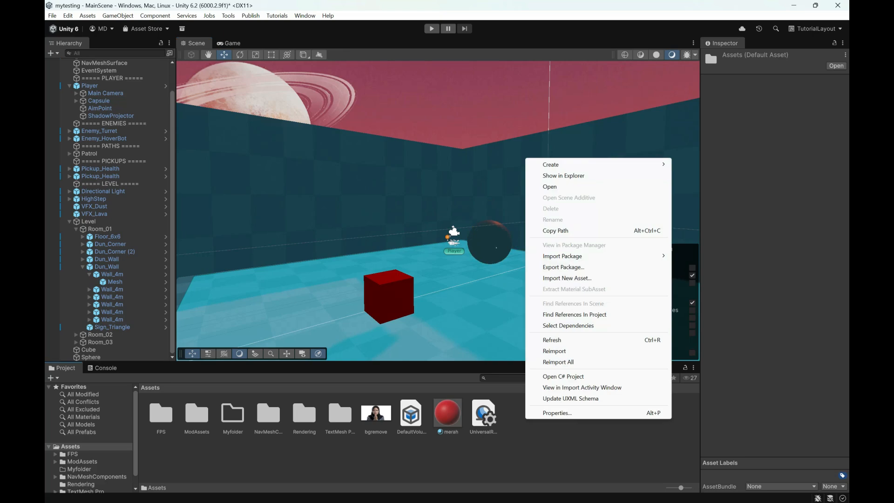
left_click(495, 242)
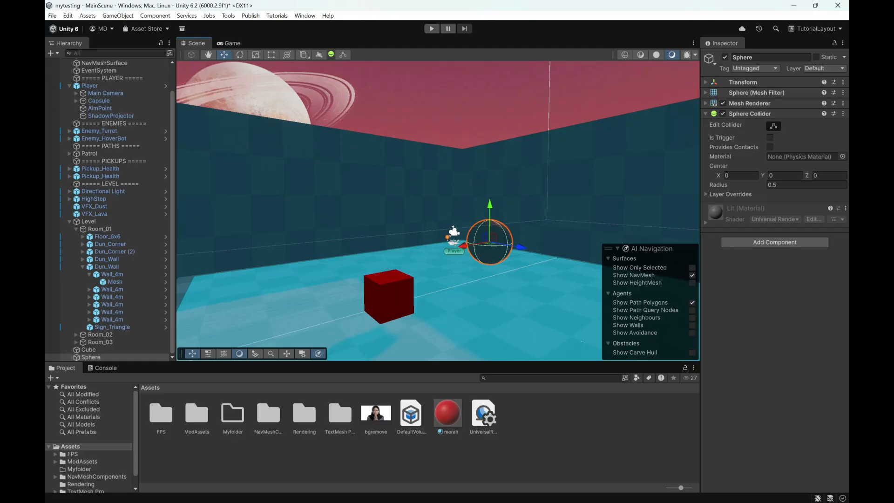
left_click(561, 377)
type("material")
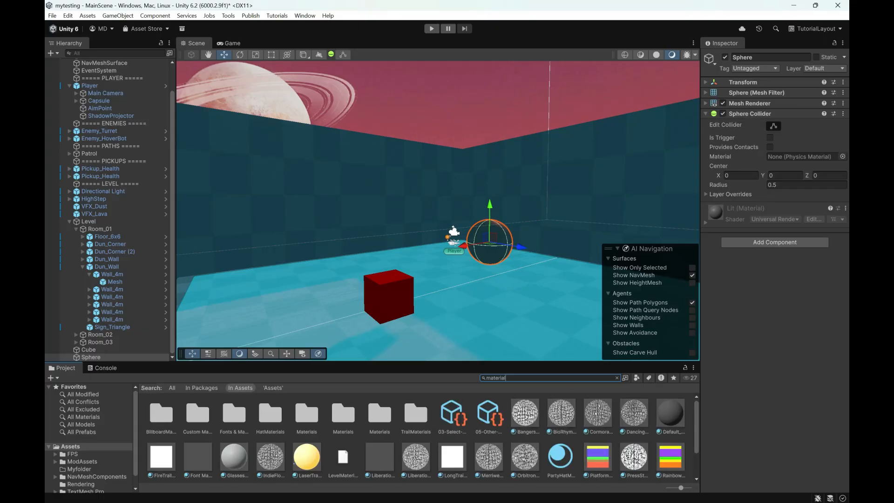
left_click_drag(307, 457, 499, 269)
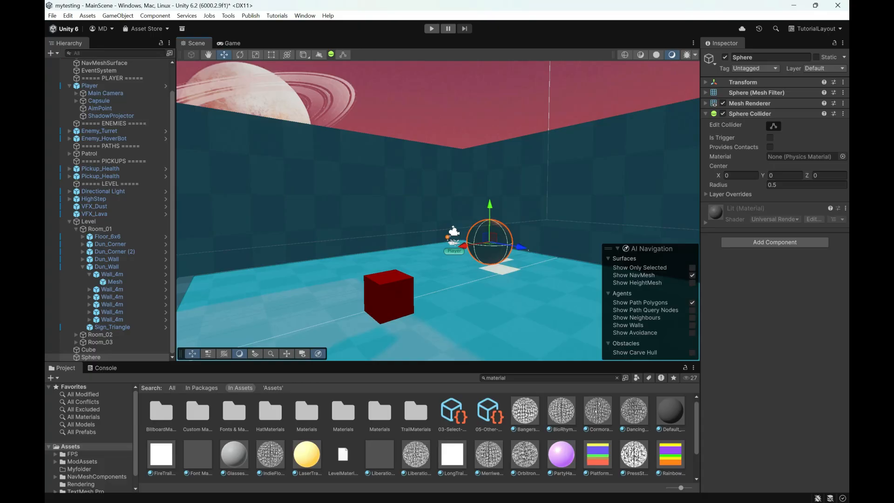
left_click_drag(463, 246, 427, 251)
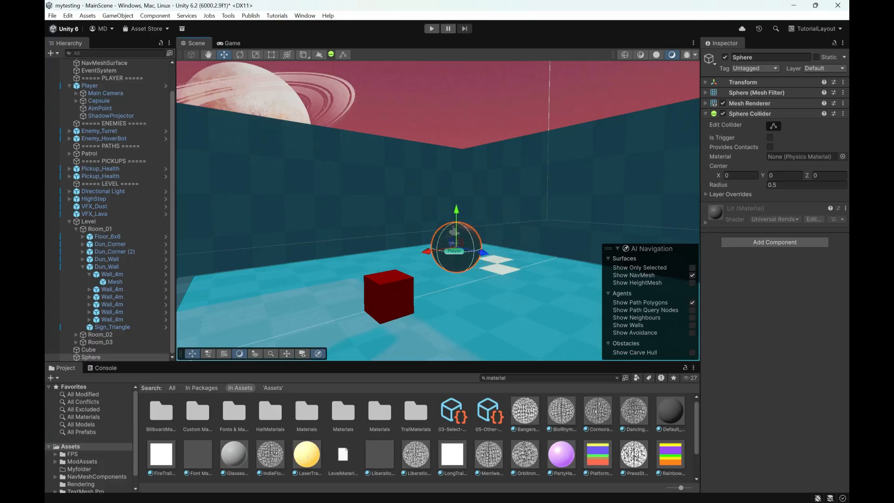
left_click_drag(307, 454, 500, 256)
Step: Clear the asset search and turn the Sphere object into a prefab in the Assets folder
left_click(571, 378)
key("BackSpace")
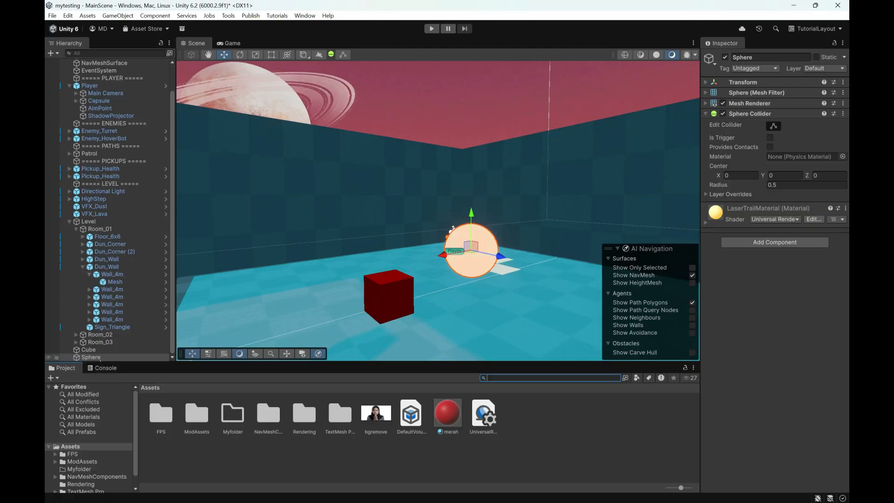
left_click(111, 357)
left_click(408, 362)
left_click_drag(536, 428, 535, 431)
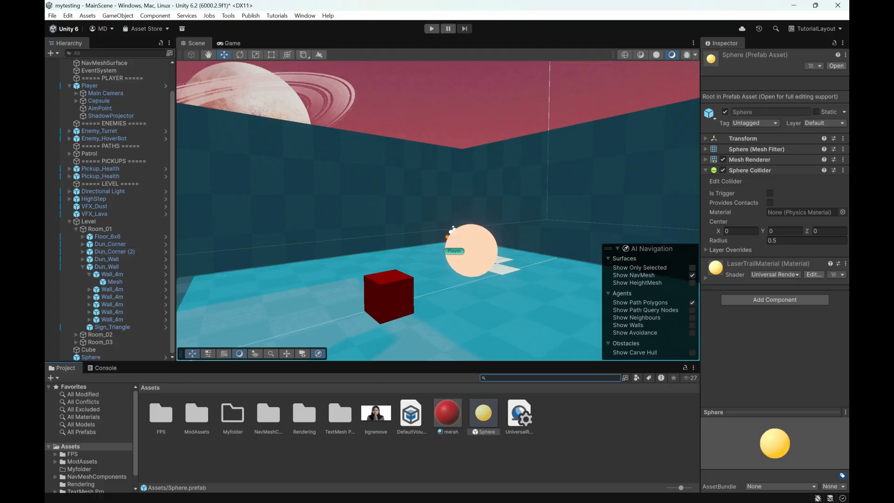
Step: Switch to Unreal Engine, create a level asset with its default name in the Content folder and open it, saving all pending content
key("alt+Tab")
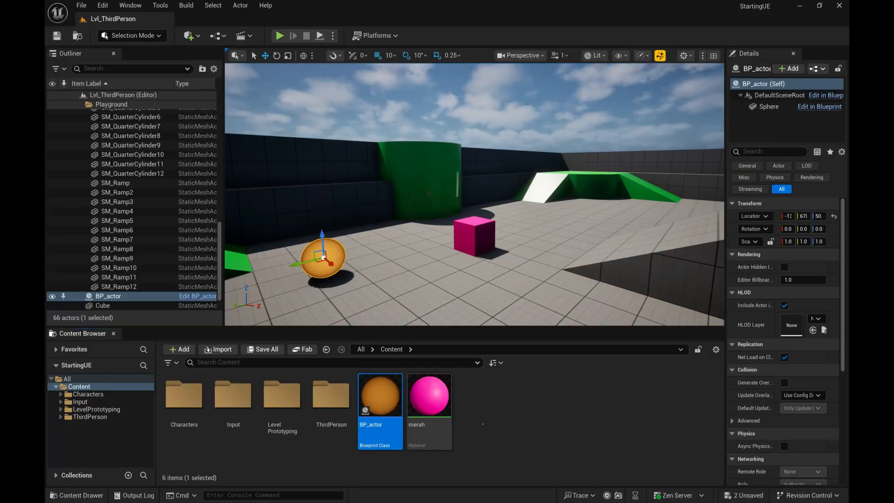
right_click(484, 396)
left_click(510, 149)
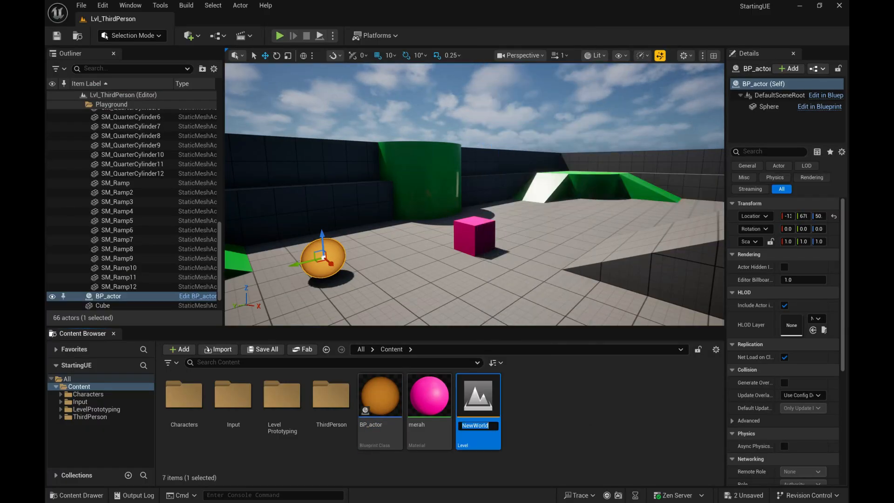
key("Return")
key("Return")
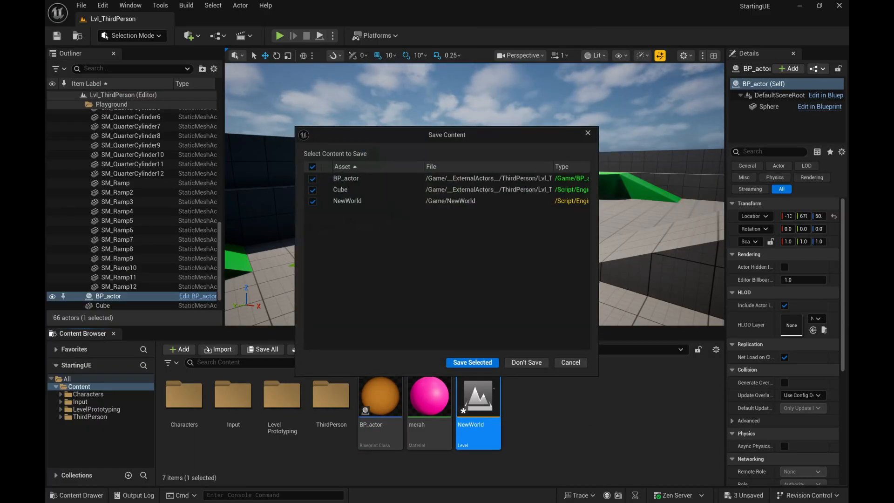
left_click(486, 359)
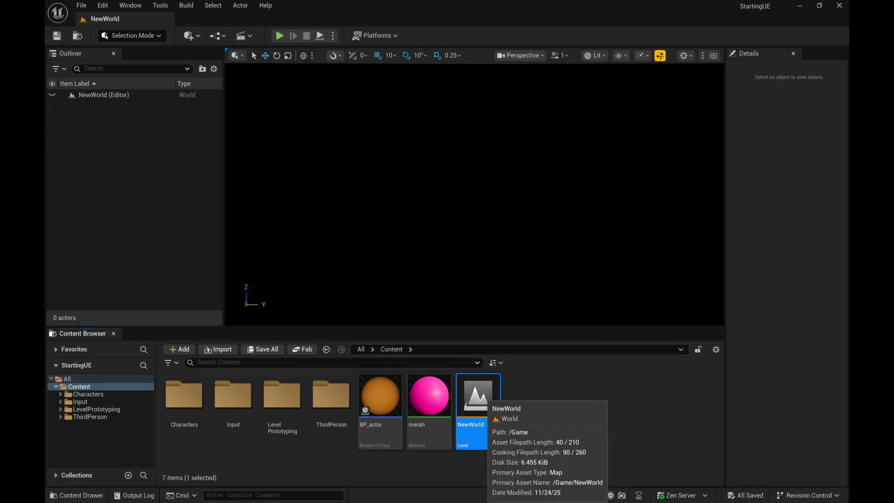
Step: Try to delete the NewWorld level asset while it is open
right_click(480, 395)
left_click(503, 180)
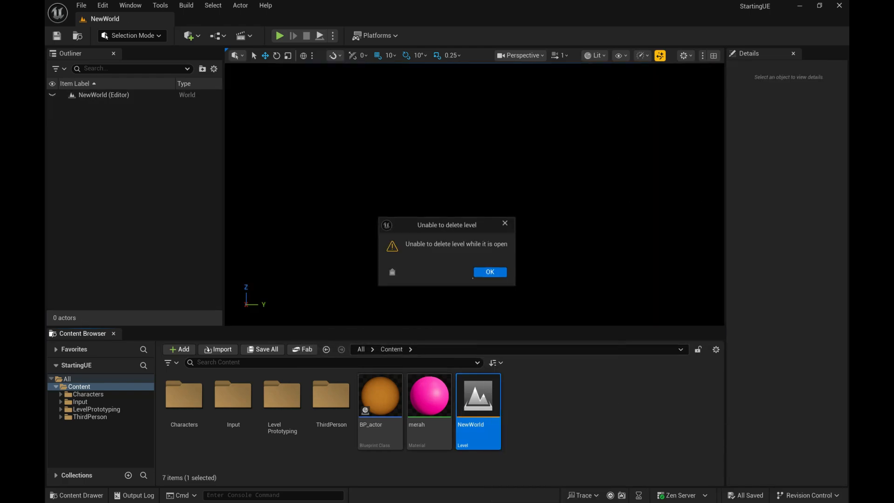
left_click(474, 273)
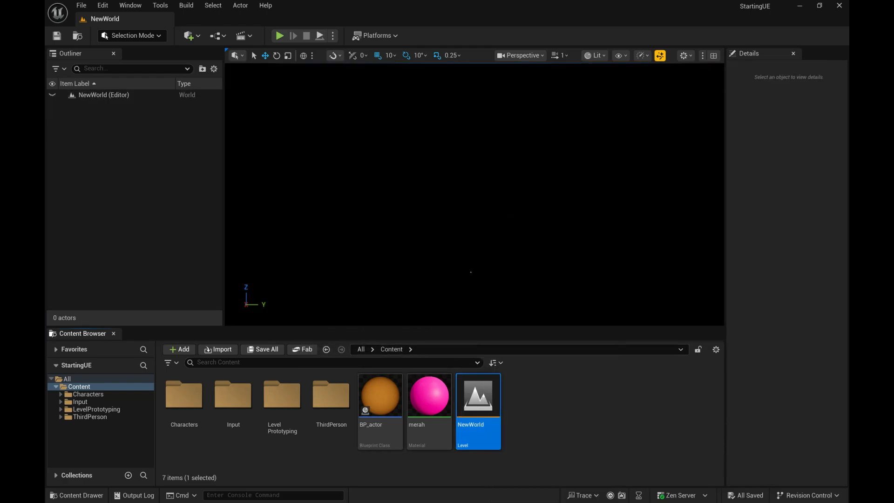
Step: Reopen the Lvl_ThirdPerson level from the ThirdPerson folder
double_click(283, 401)
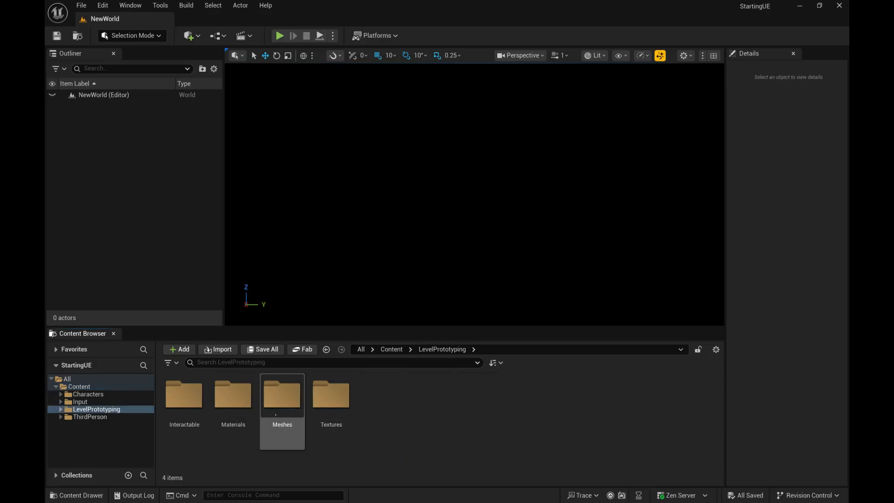
left_click(93, 417)
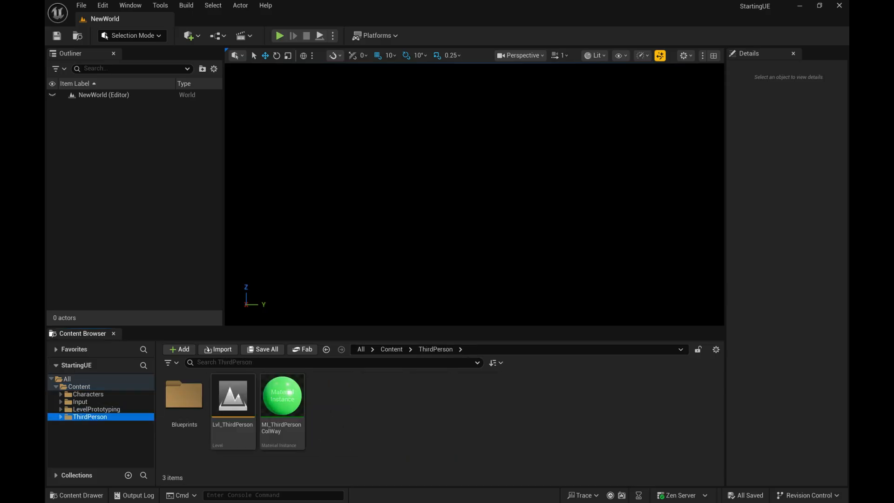
left_click(226, 406)
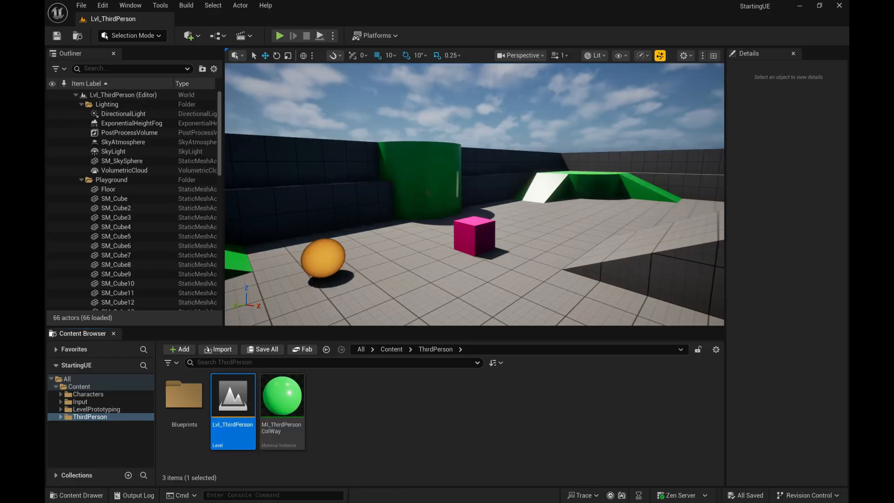
Step: Return to the Content folder, review the parent classes offered for a new Blueprint Class, and close the list without choosing one
right_click(376, 398)
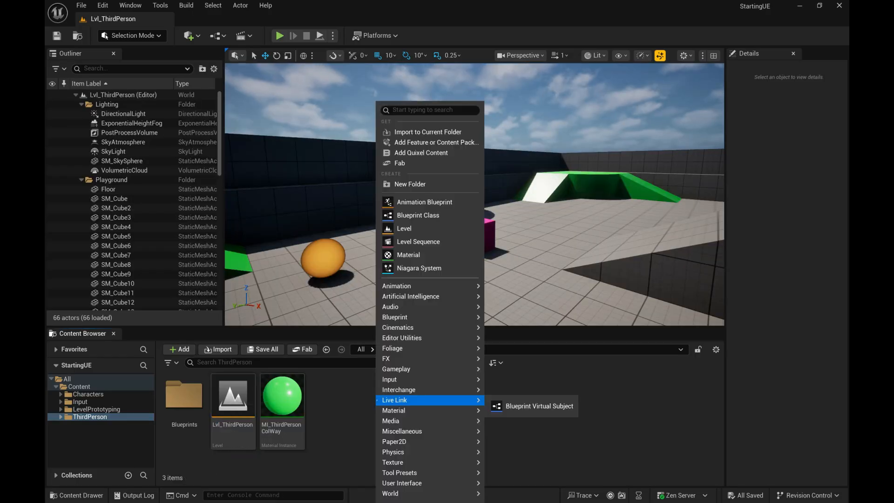
left_click(80, 386)
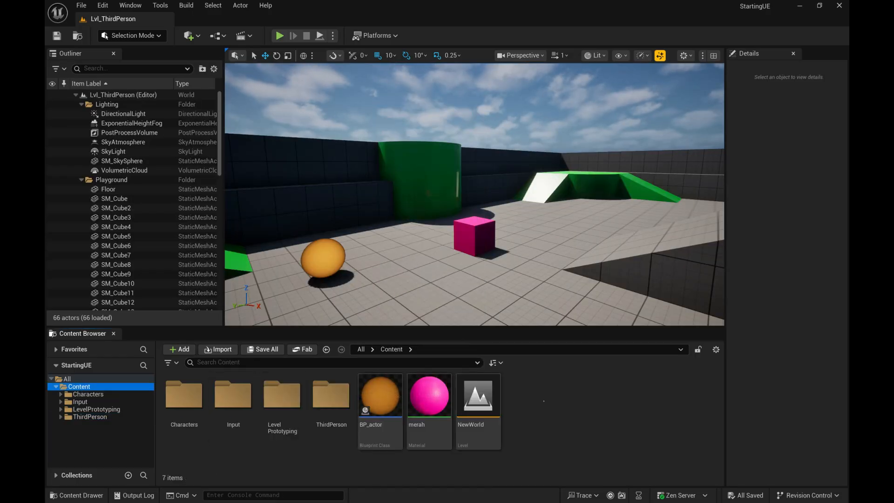
right_click(555, 399)
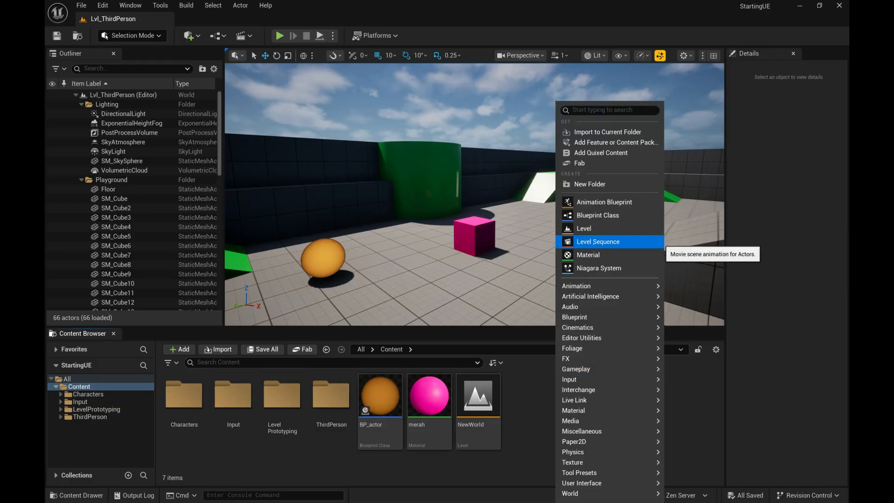
left_click(598, 215)
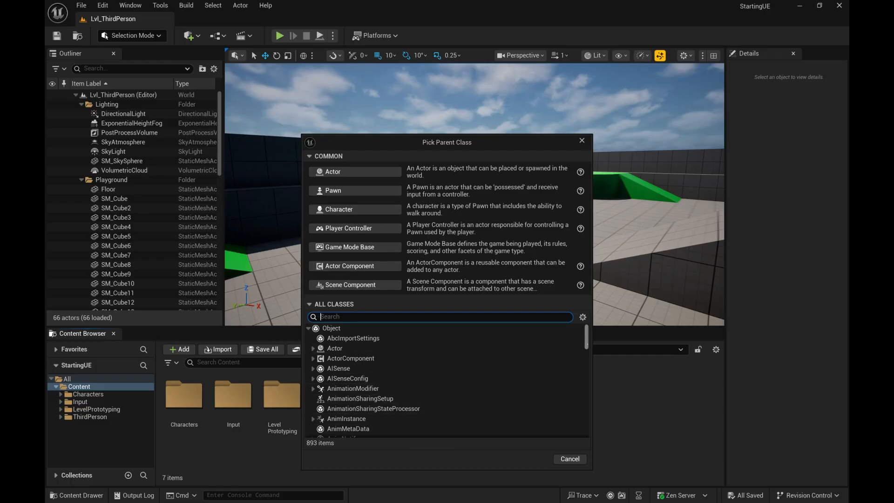
scroll(447, 379, "down", 20)
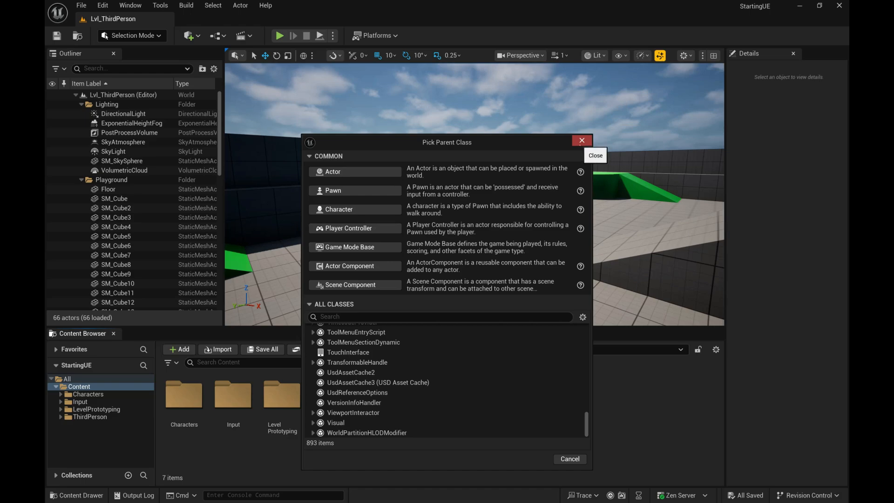
left_click(581, 140)
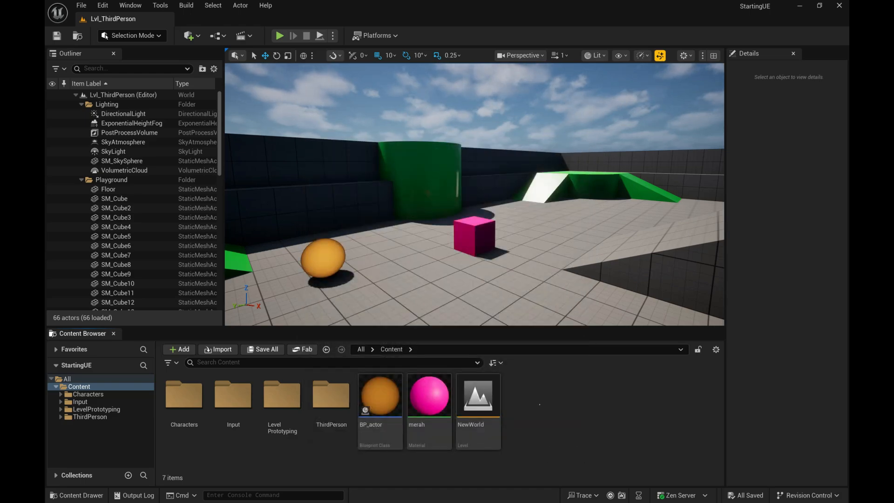
Step: Delete the NewWorld level asset from the Content folder
left_click(477, 398)
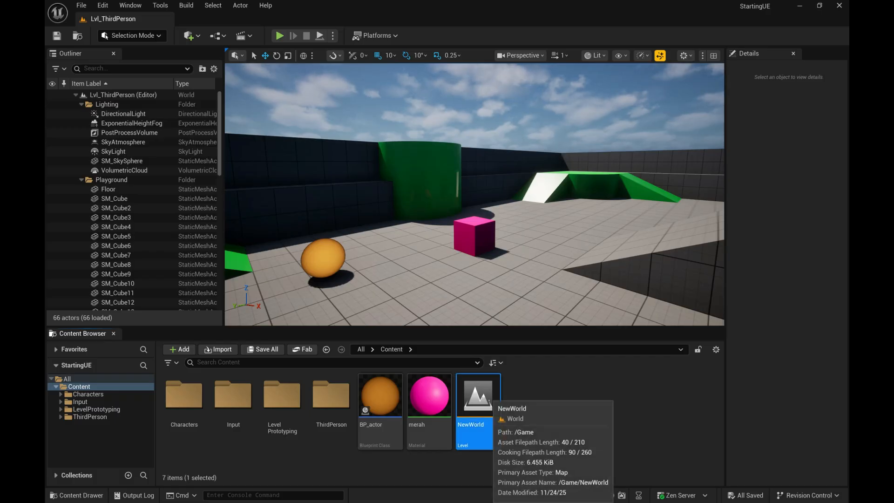
key("Delete")
left_click(431, 408)
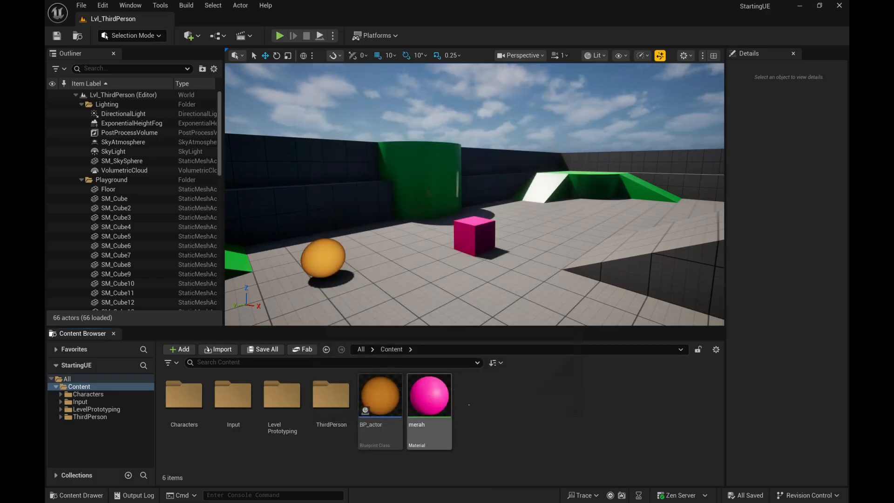
Step: Look at the templates available for a new level and cancel without creating one
left_click(81, 5)
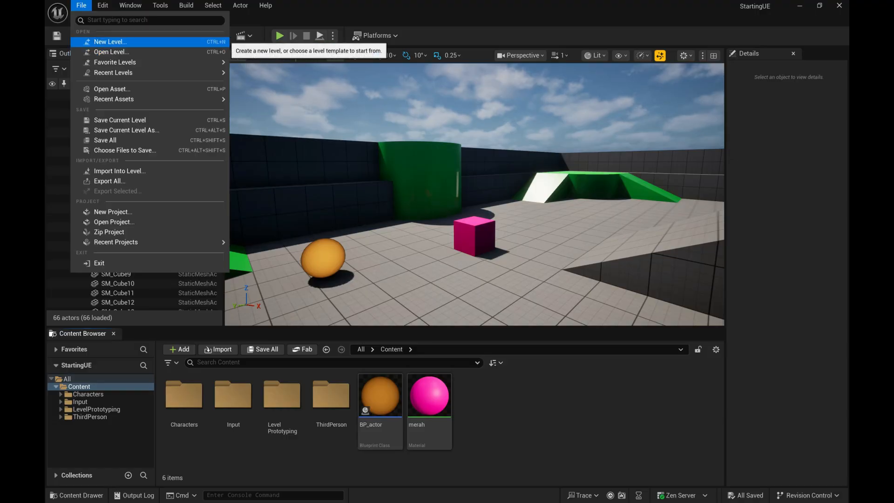
left_click(219, 42)
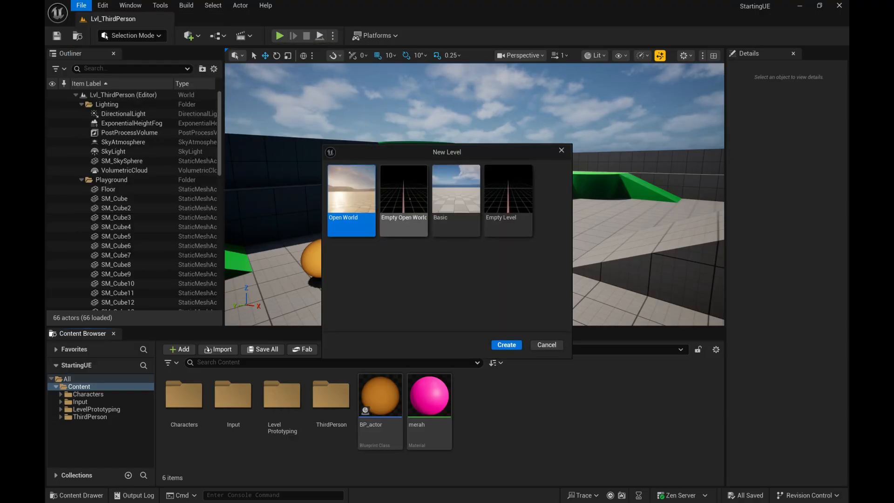
left_click(547, 345)
Step: Create a level asset with the default name NewWorld in the Content folder and delete it again
right_click(502, 400)
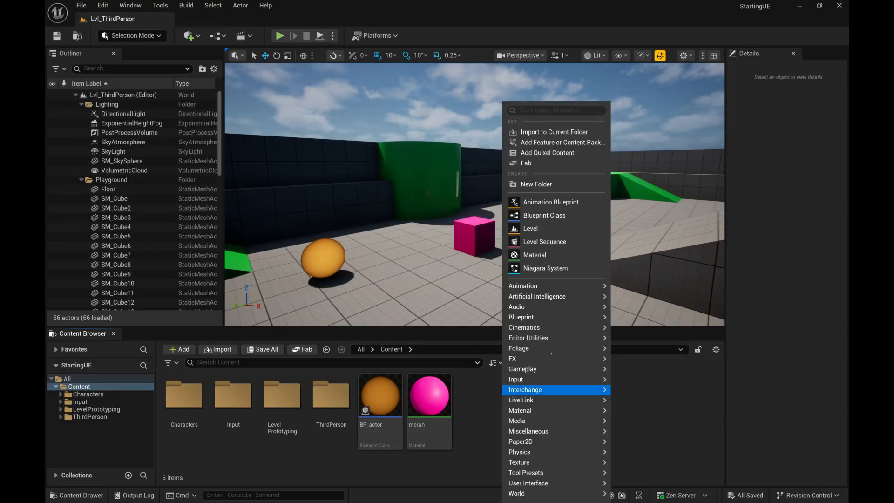
left_click(530, 228)
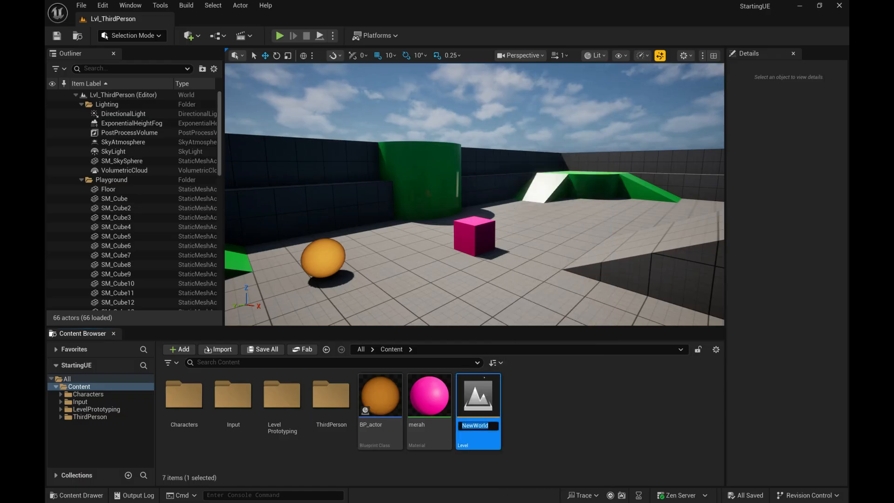
key("Return")
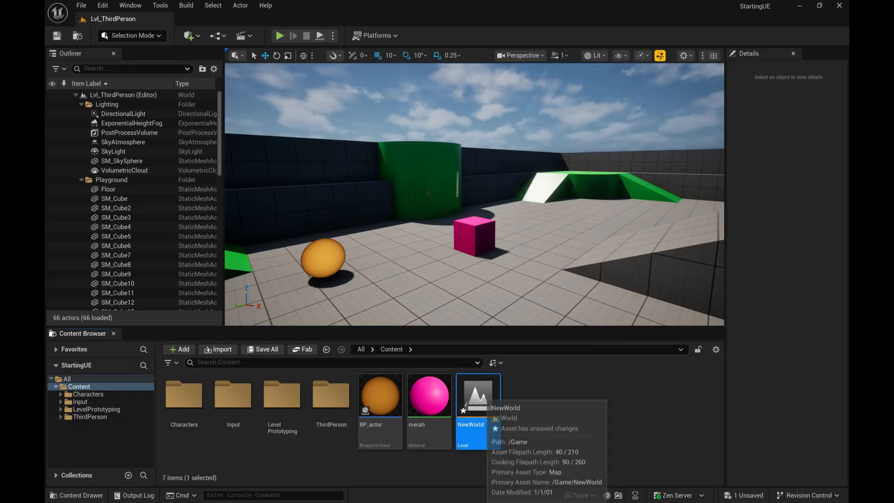
left_click(488, 394)
key("Delete")
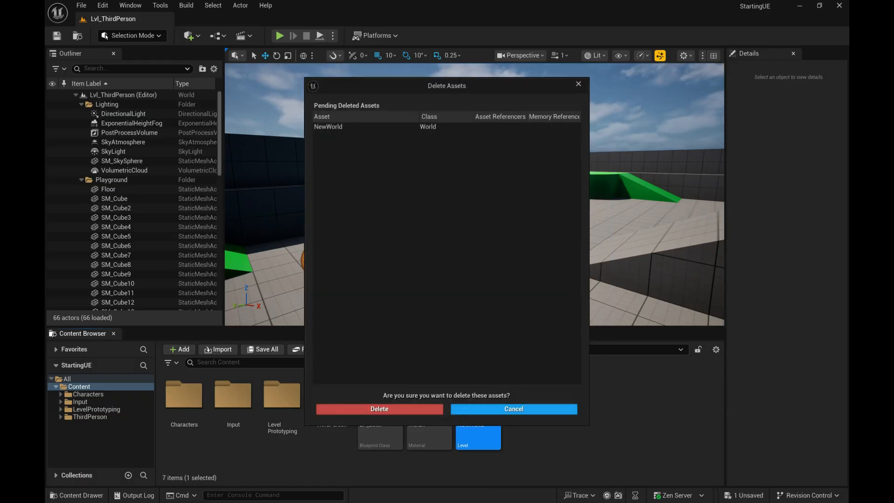
left_click(382, 409)
Step: Create a new level from the Basic template
left_click(82, 5)
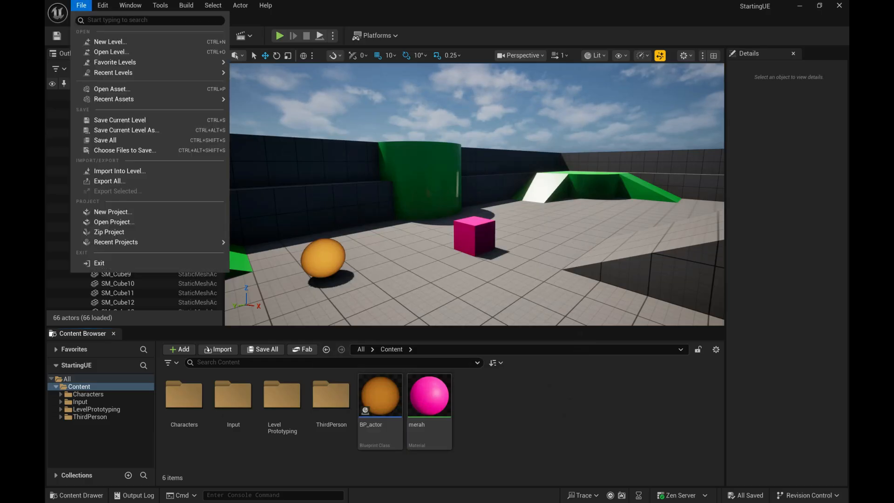
left_click(107, 41)
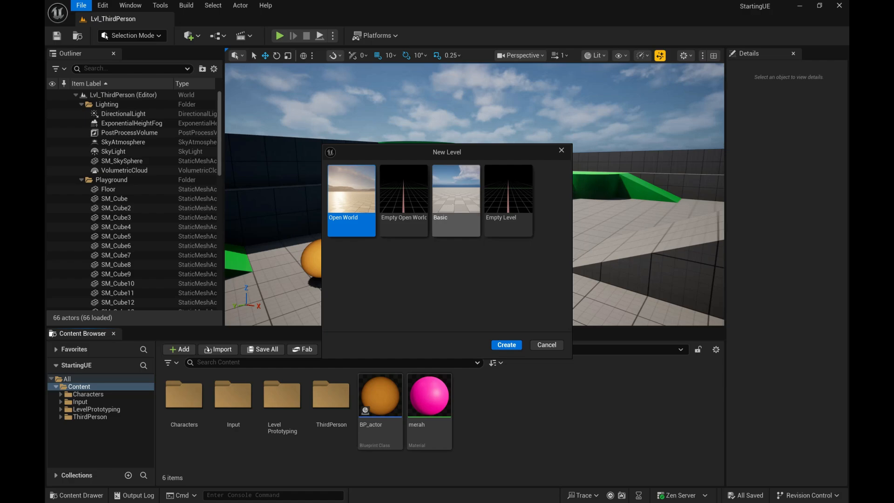
double_click(456, 200)
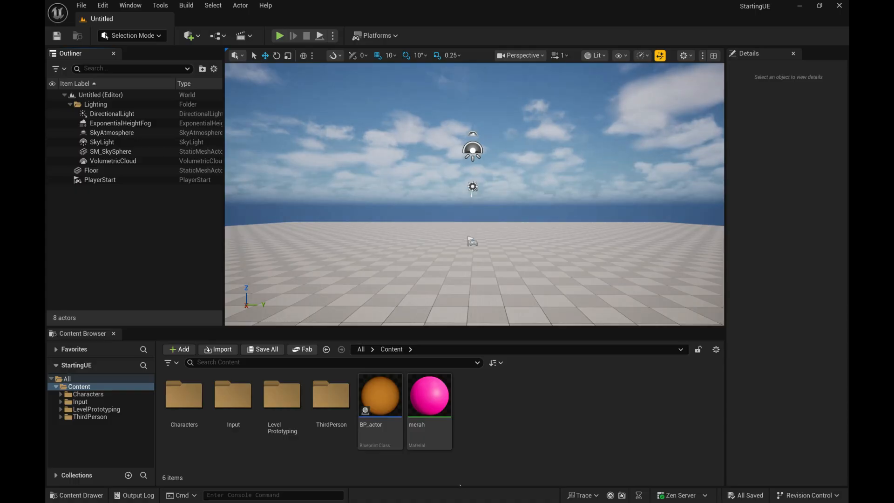
Step: Switch to Unity and, after previewing the other scene templates, create a new scene from Basic (Built-in), discarding the unsaved changes to MainScene
key("alt+Tab")
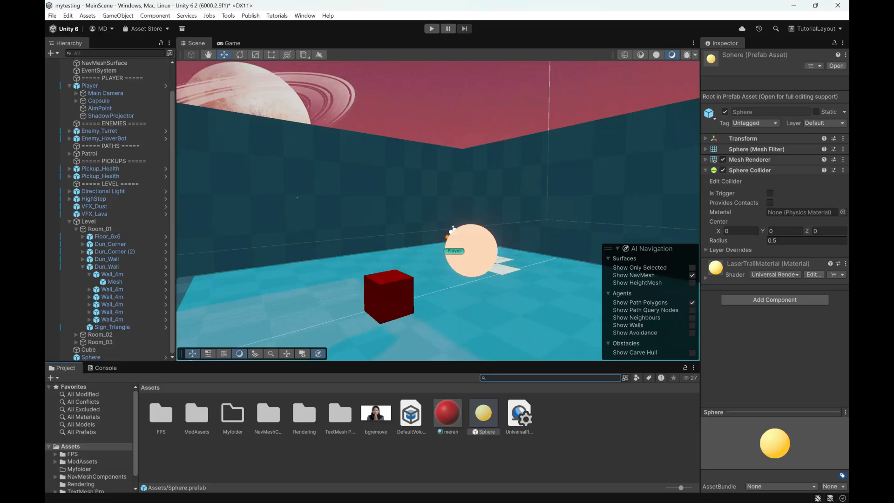
left_click(52, 15)
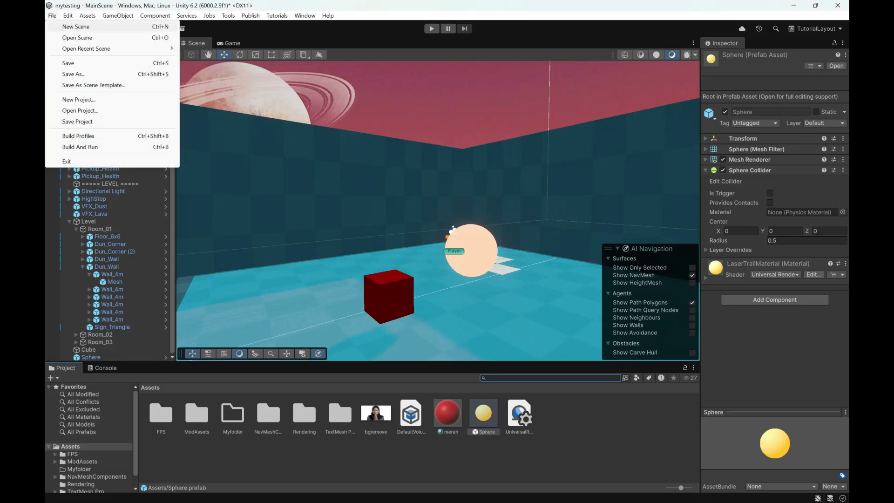
left_click(75, 27)
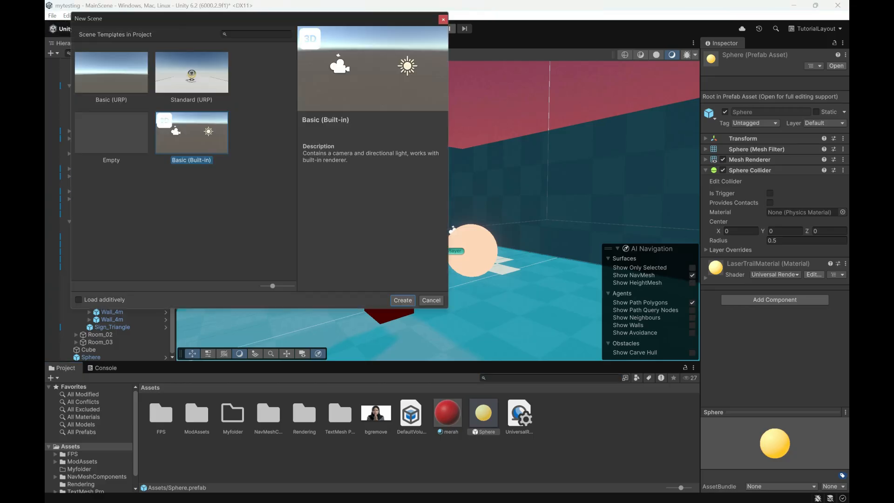
left_click(118, 76)
left_click(187, 77)
left_click(117, 132)
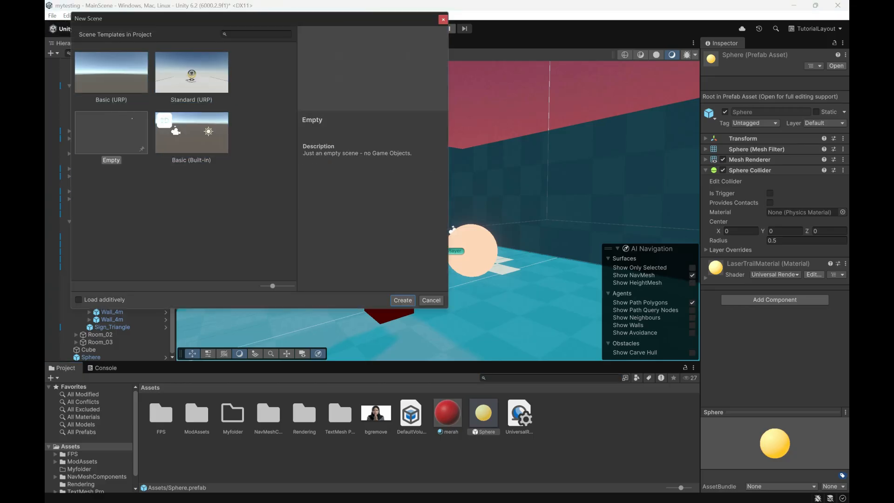
left_click(184, 134)
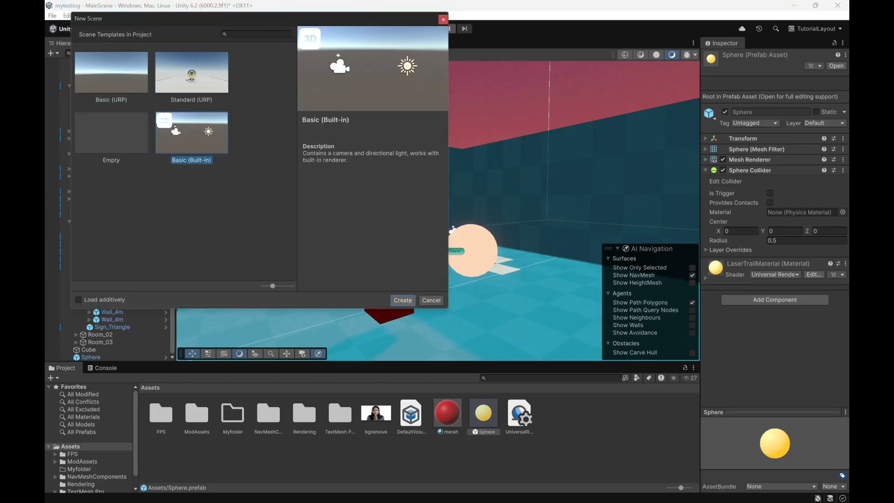
left_click(409, 302)
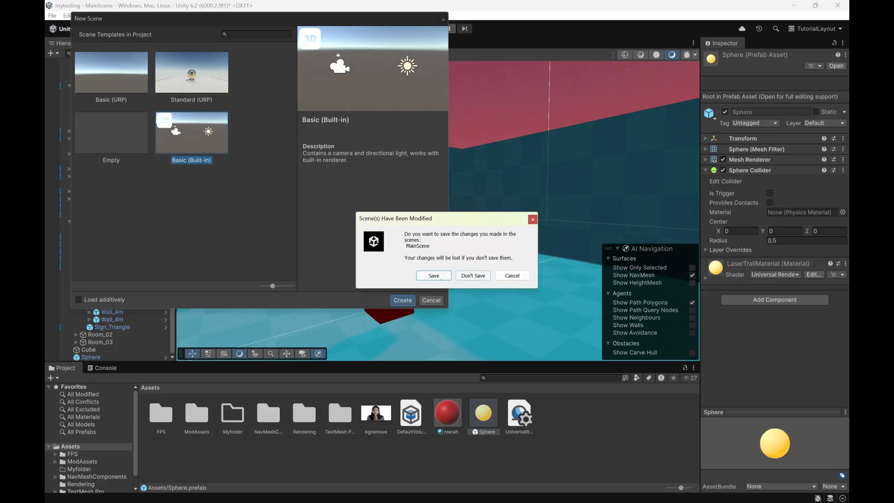
left_click(473, 276)
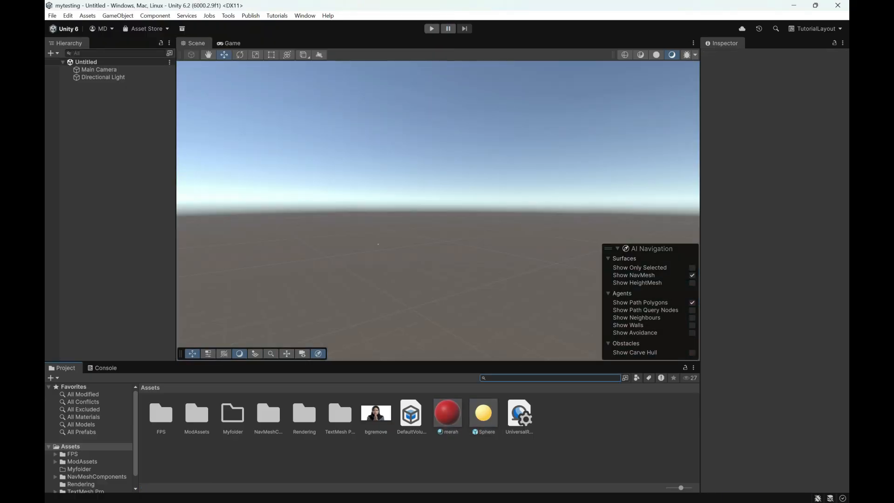